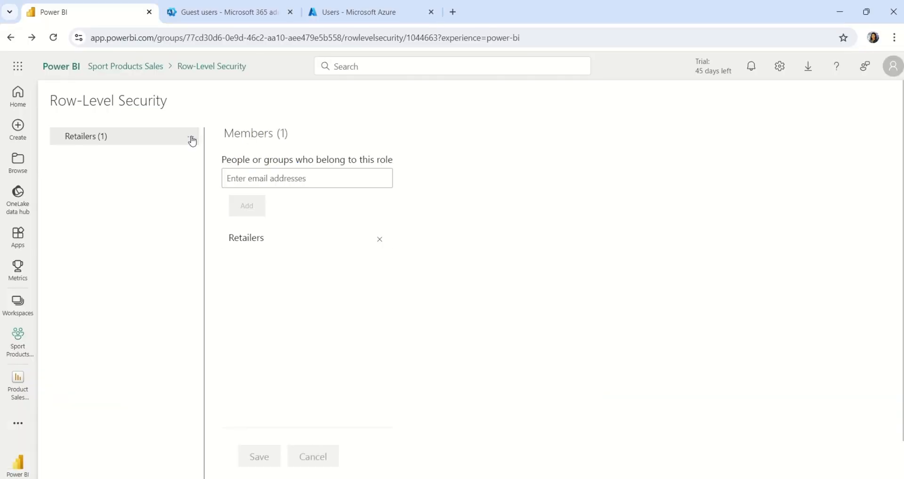
Step: Test the Retailers role viewing as Amazon, then open the Sales Analysis report
{"action": "left_click", "coordinate": [191, 138]}
{"action": "left_click", "coordinate": [226, 161]}
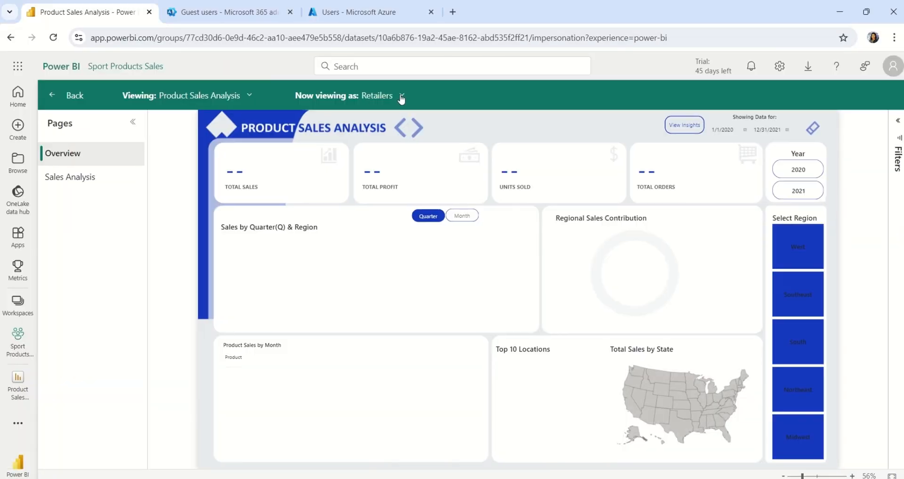
{"action": "left_click", "coordinate": [401, 97]}
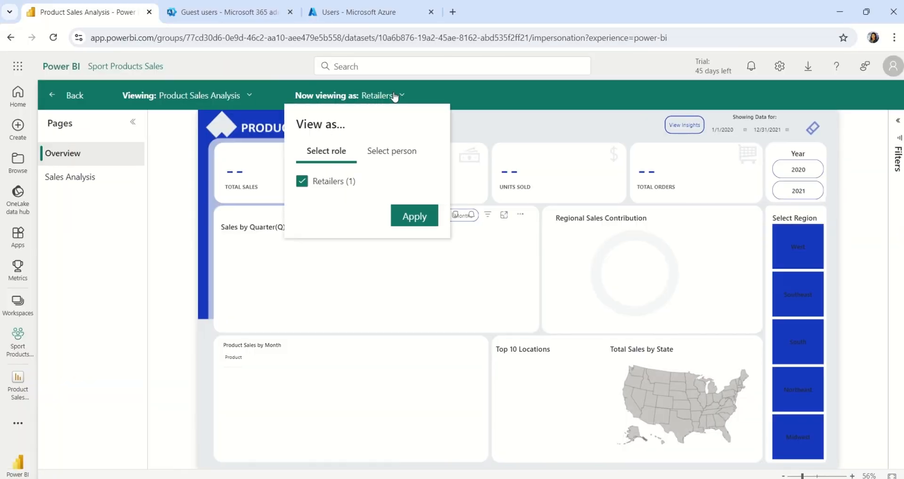
{"action": "left_click", "coordinate": [390, 151]}
{"action": "type", "text": "amaz"}
{"action": "left_click", "coordinate": [344, 209]}
{"action": "left_click", "coordinate": [412, 228]}
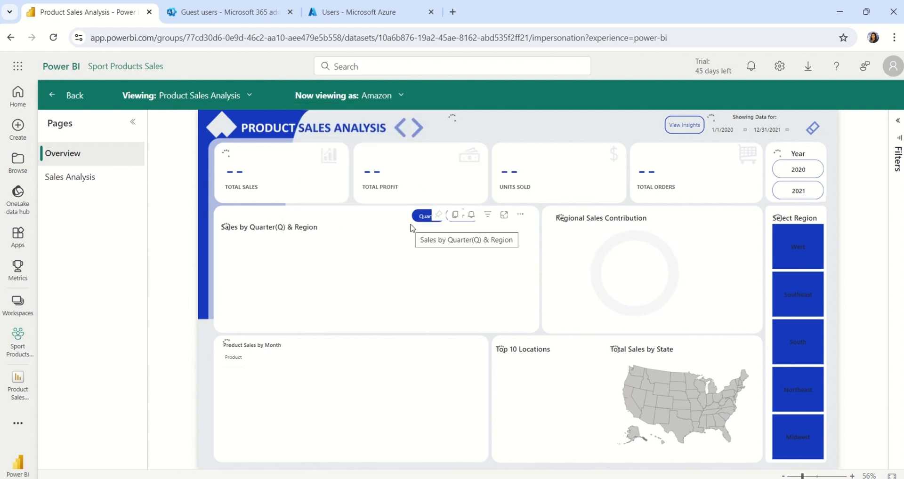
{"action": "left_click", "coordinate": [417, 128]}
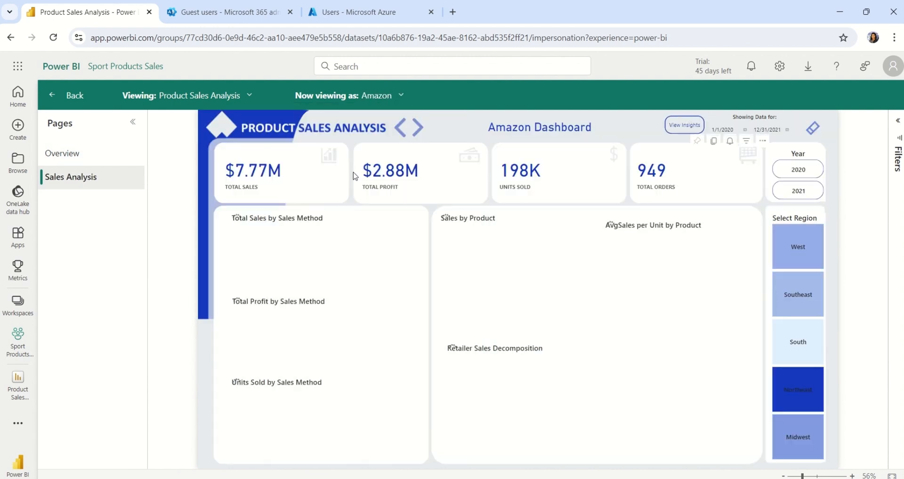
Step: Check the list of guest users, then return to the Amazon report preview
{"action": "left_click", "coordinate": [216, 14]}
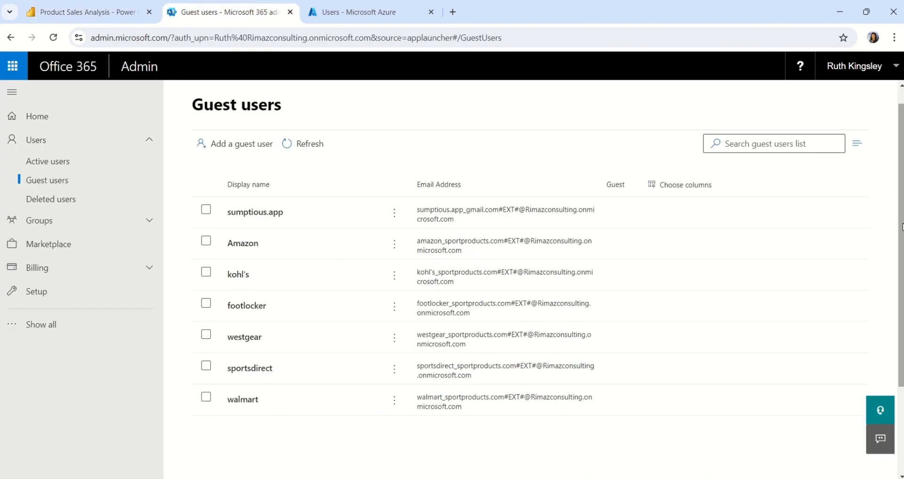
{"action": "left_click", "coordinate": [89, 11]}
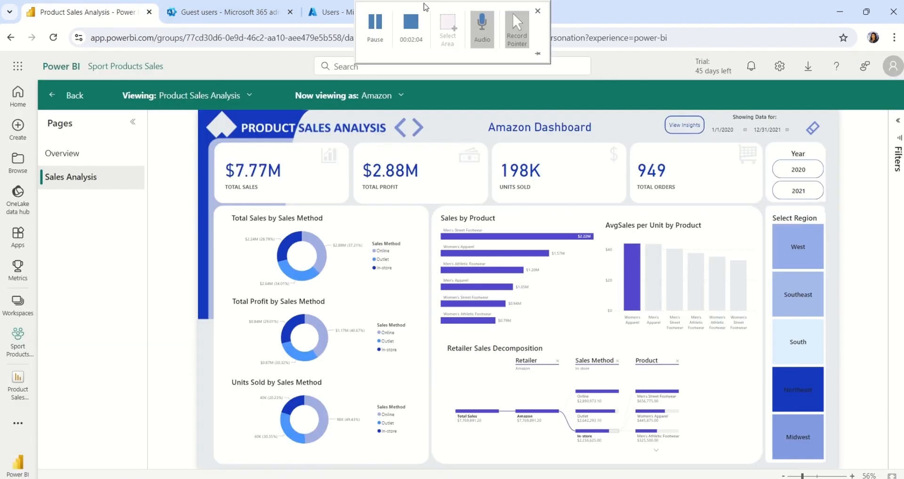
{"action": "left_click", "coordinate": [411, 22]}
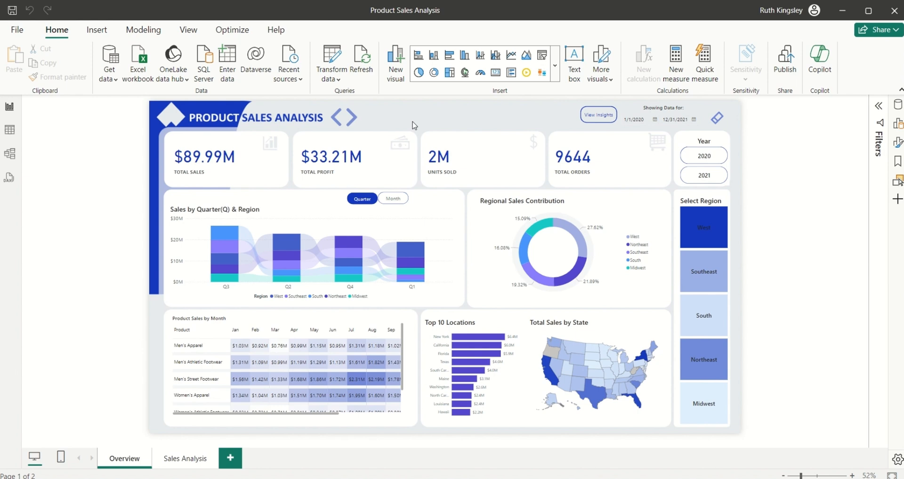
Step: In Table view, browse dim_Retailer, dim_Product, dim_Sales_Channel and dim_Region, ending on dim_Retailer's Retailer column
{"action": "left_click", "coordinate": [9, 132]}
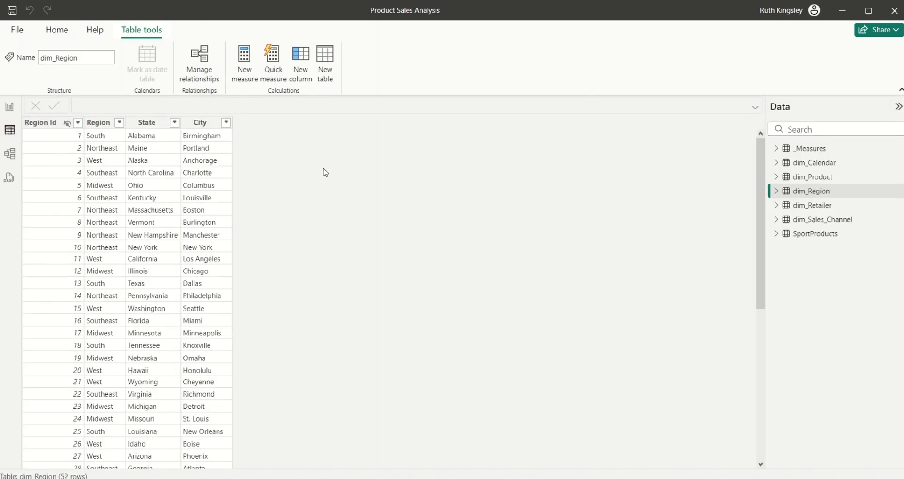
{"action": "left_click", "coordinate": [807, 205]}
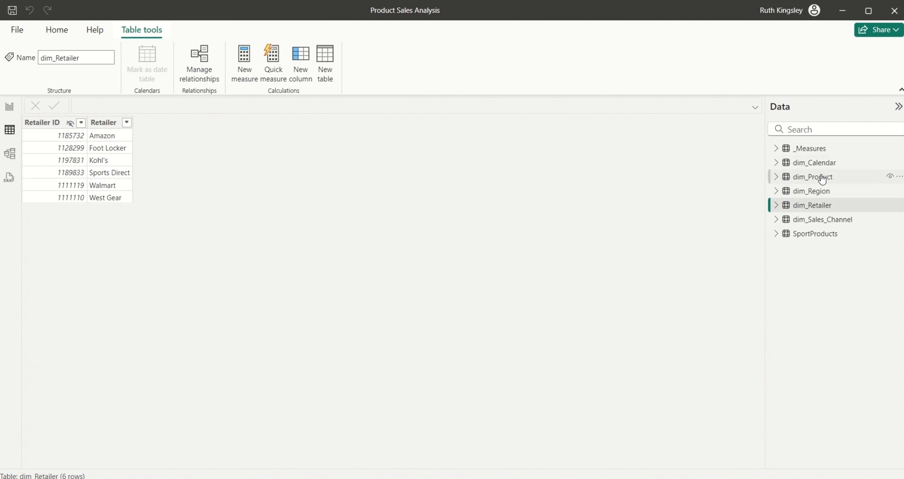
{"action": "left_click", "coordinate": [822, 178]}
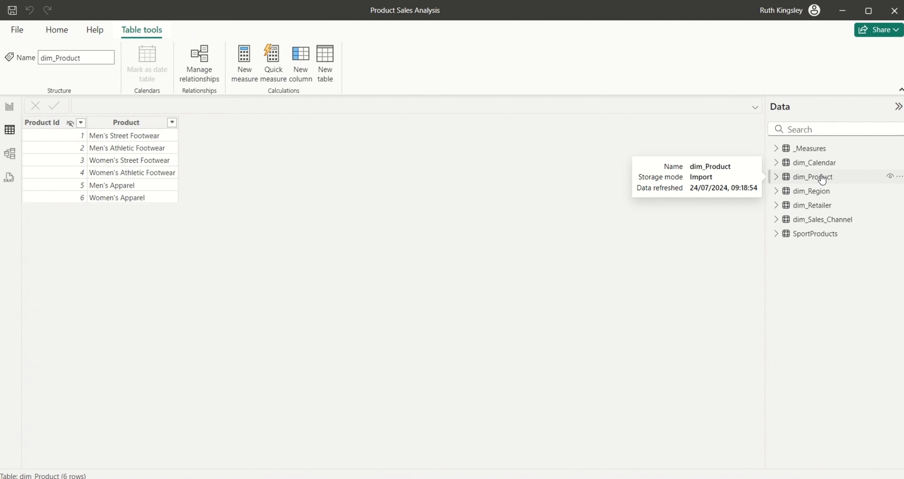
{"action": "left_click", "coordinate": [814, 223]}
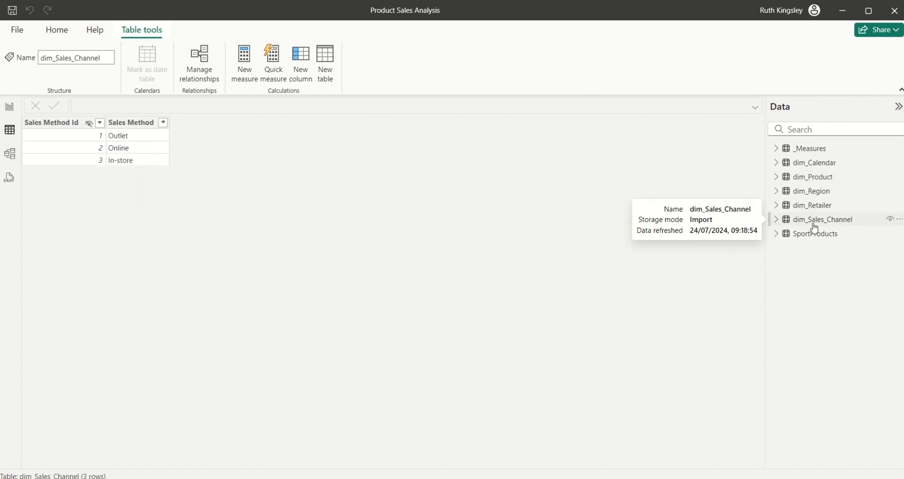
{"action": "left_click", "coordinate": [821, 192]}
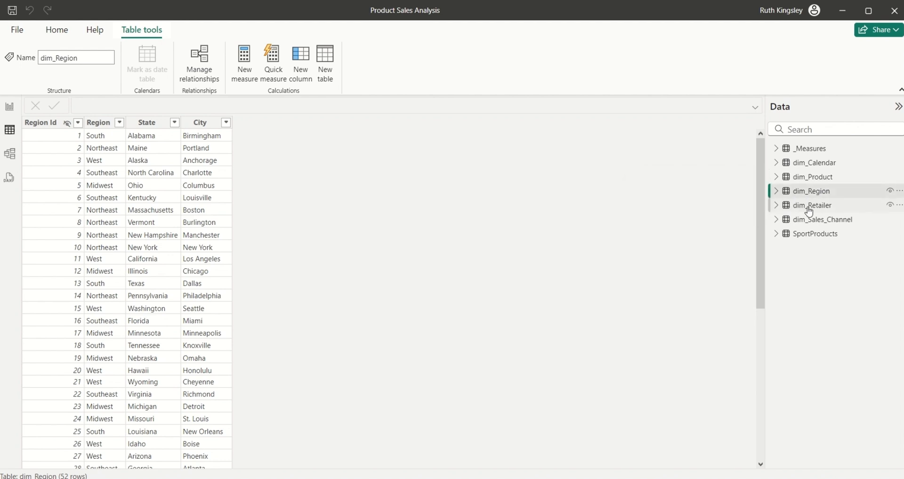
{"action": "left_click", "coordinate": [809, 211]}
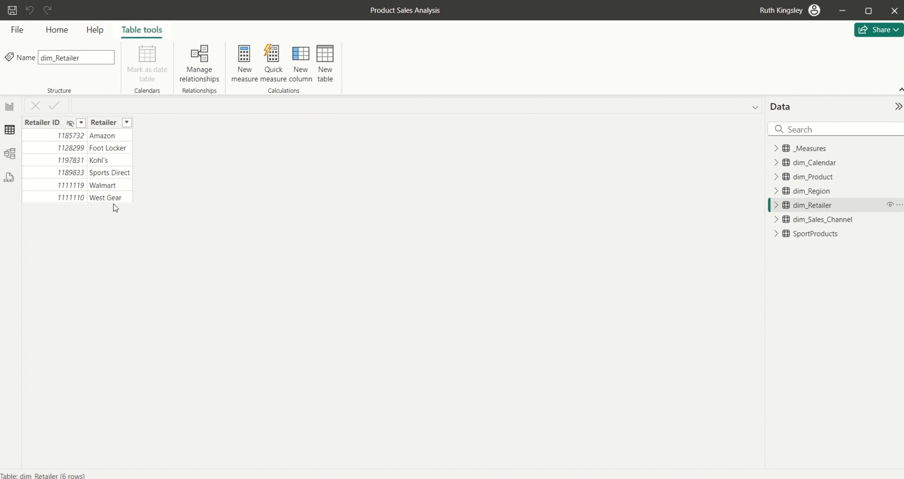
{"action": "left_click", "coordinate": [112, 137]}
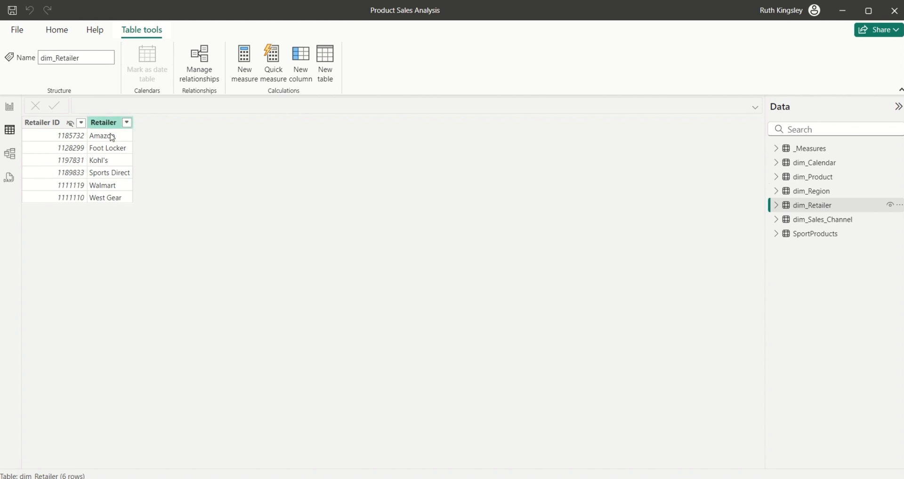
Step: Start a new dim_Retailer column Email = LOWER(SUBSTITUTE(
{"action": "left_click", "coordinate": [300, 58]}
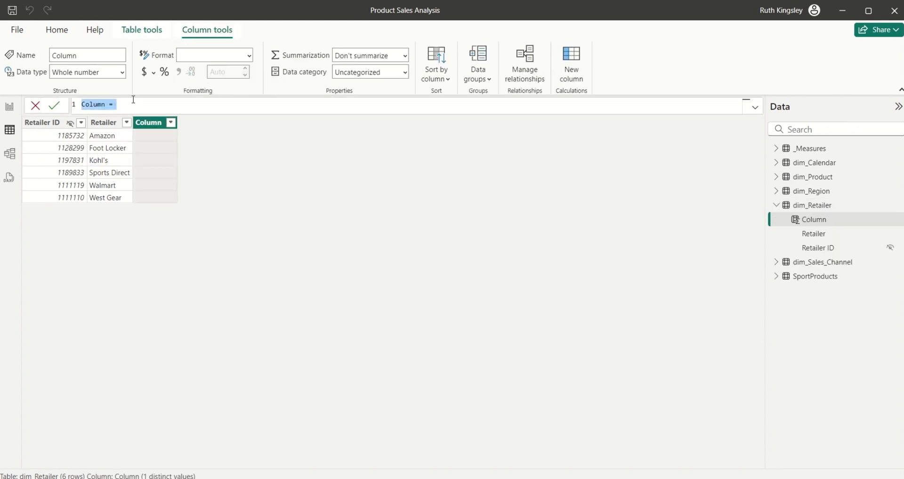
{"action": "type", "text": "Email ="}
{"action": "type", "text": "LOWER"}
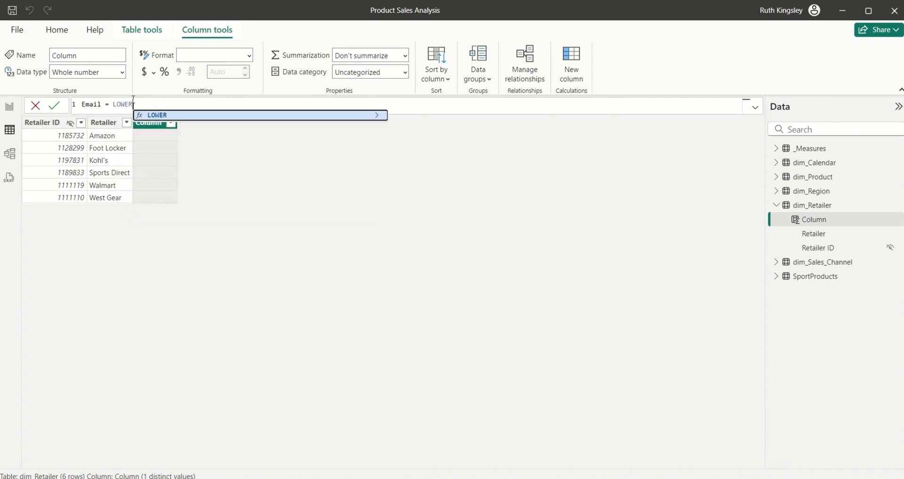
{"action": "key", "text": "Tab"}
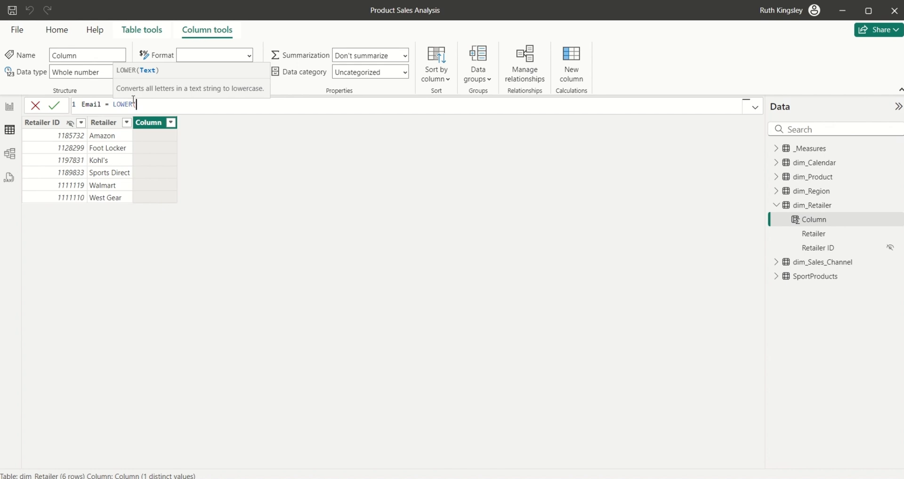
{"action": "type", "text": "SUBS"}
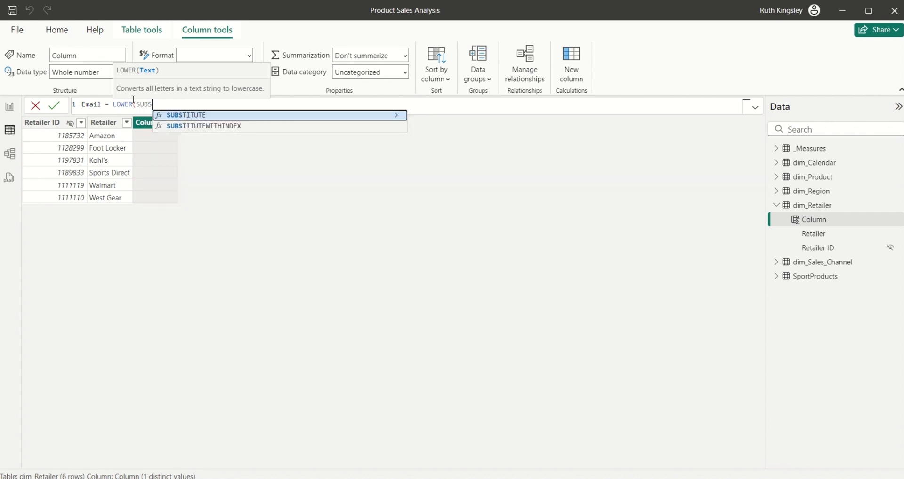
{"action": "key", "text": "Tab"}
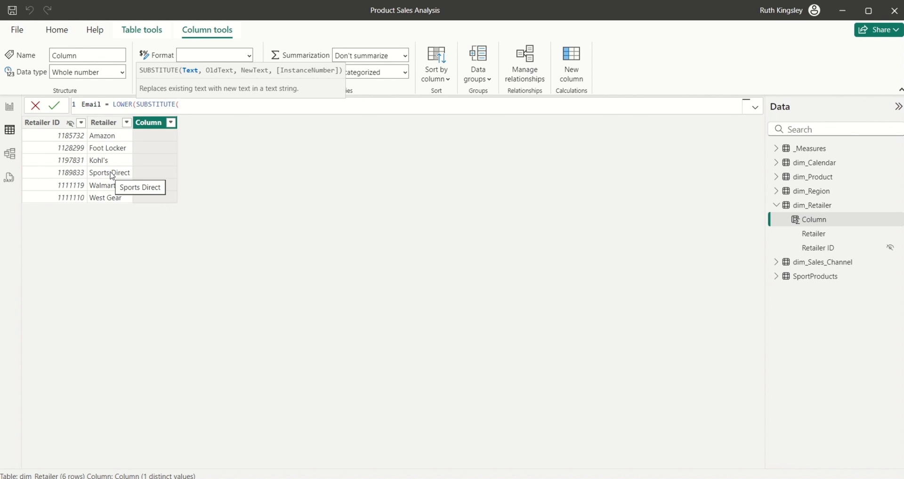
{"action": "type", "text": "CONCAT"}
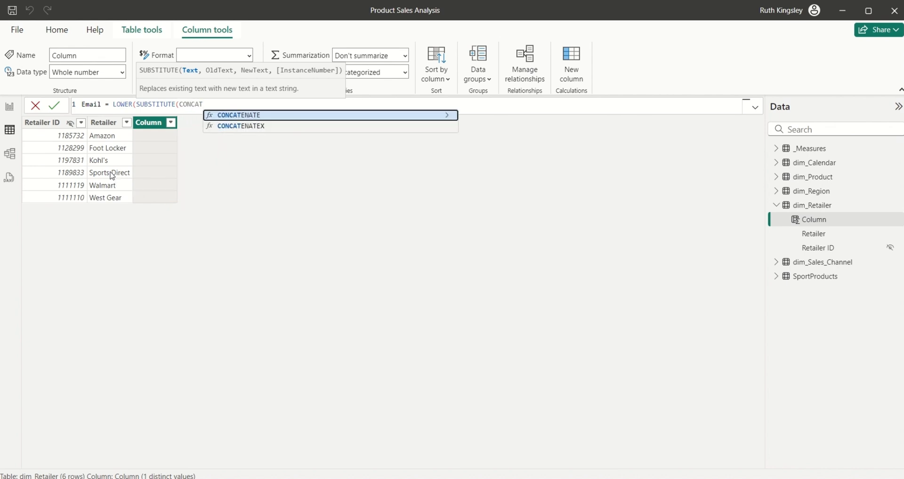
{"action": "key", "text": "Tab"}
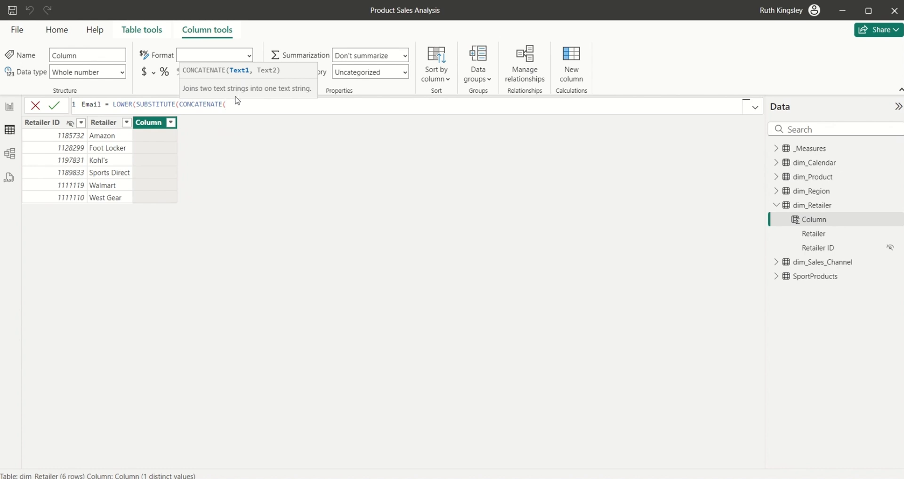
{"action": "type", "text": "RETA"}
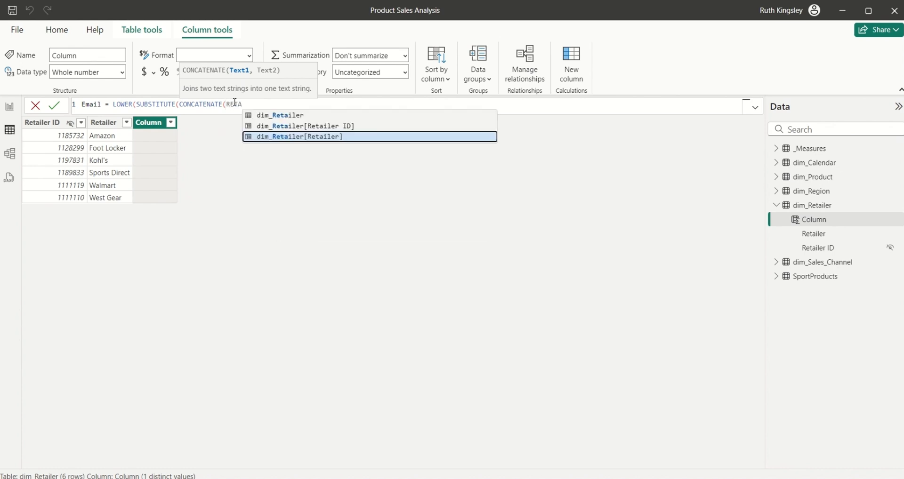
{"action": "key", "text": "Tab"}
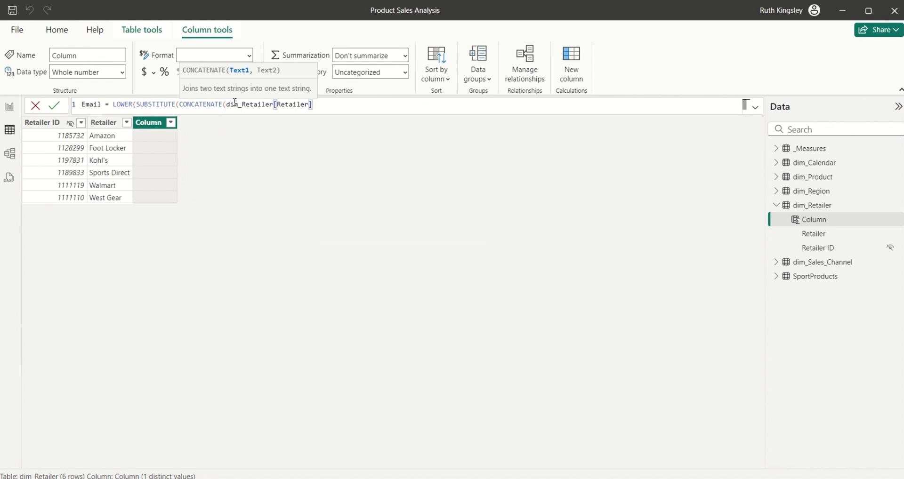
{"action": "type", "text": ","}
{"action": "type", "text": " \"\""}
{"action": "type", "text": "@"}
{"action": "type", "text": "sport"}
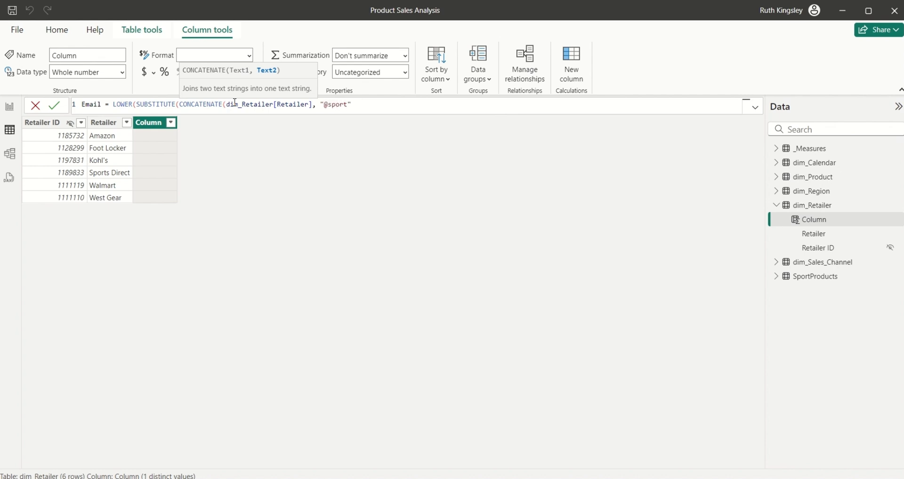
{"action": "type", "text": "products.com"}
{"action": "type", "text": ")"}
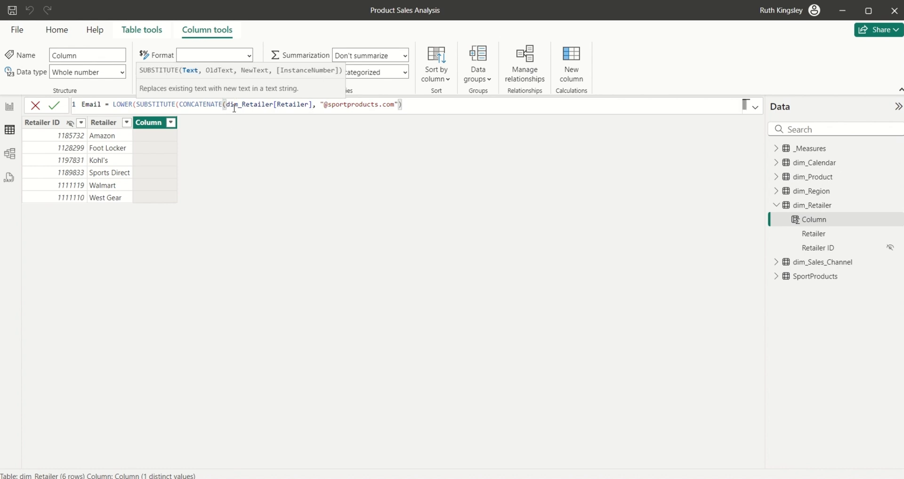
{"action": "type", "text": ",\" \",\""}
{"action": "type", "text": "\"),\""}
{"action": "type", "text": " \""}
{"action": "type", "text": ","}
{"action": "type", "text": ")"}
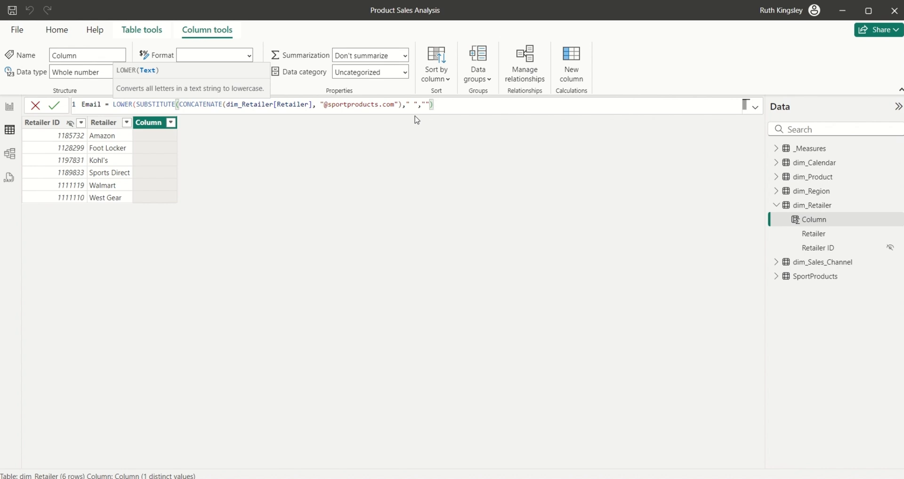
{"action": "type", "text": ")"}
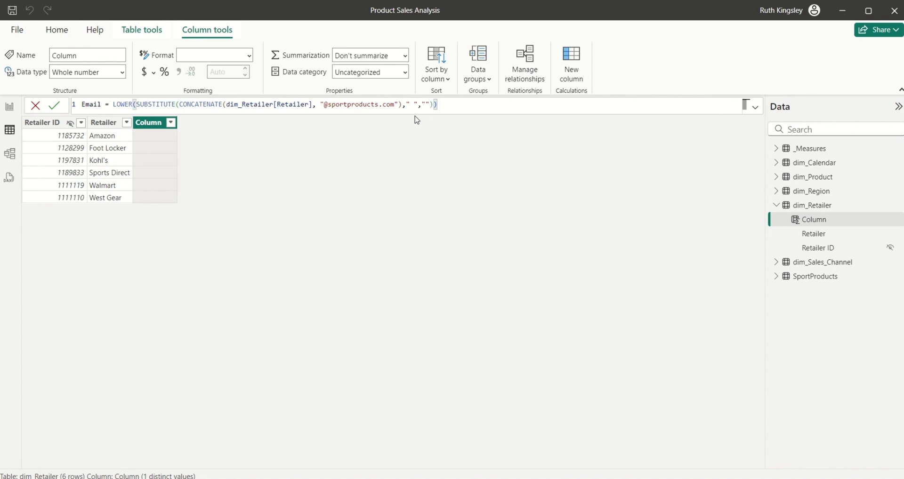
{"action": "key", "text": "Return"}
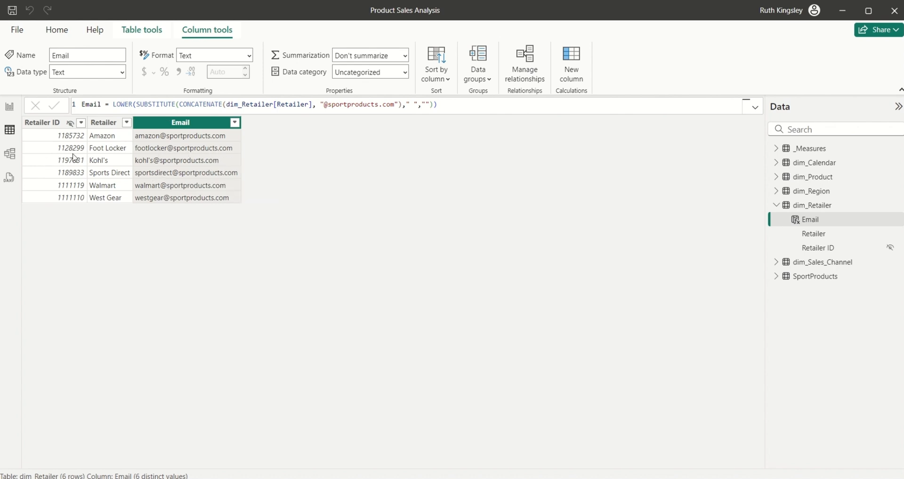
Step: Inspect the model diagram with the properties panel collapsed, then return to the report's Modeling ribbon
{"action": "left_click", "coordinate": [9, 158]}
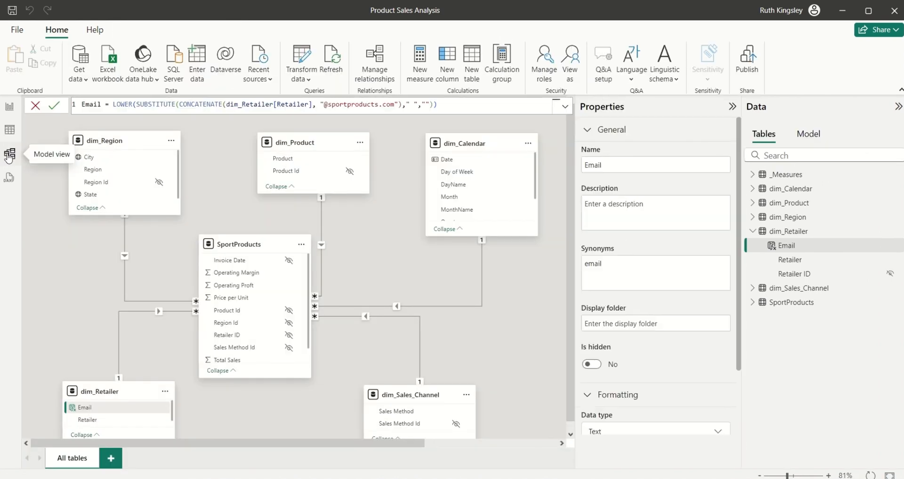
{"action": "left_click", "coordinate": [728, 105]}
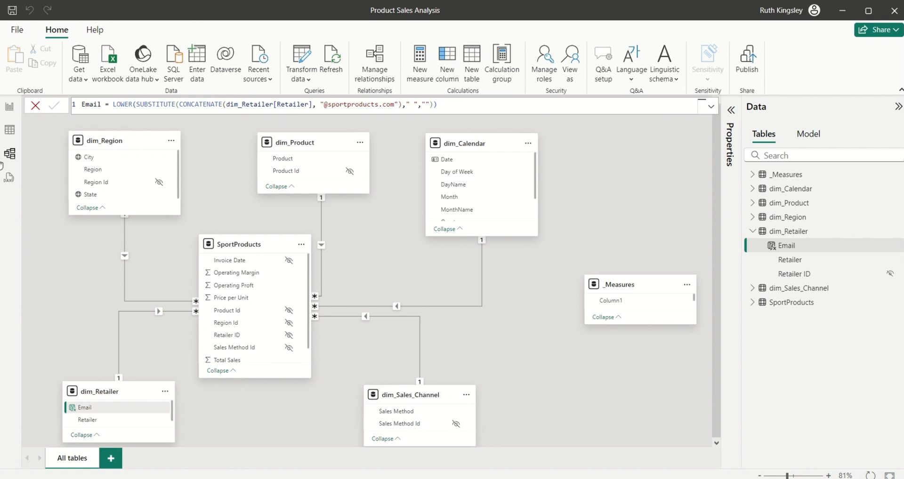
{"action": "left_click", "coordinate": [10, 108]}
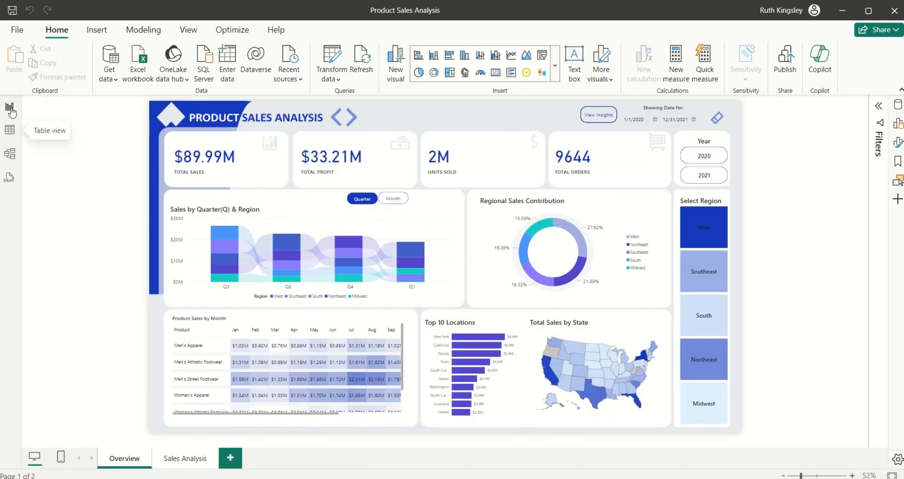
{"action": "left_click", "coordinate": [142, 33]}
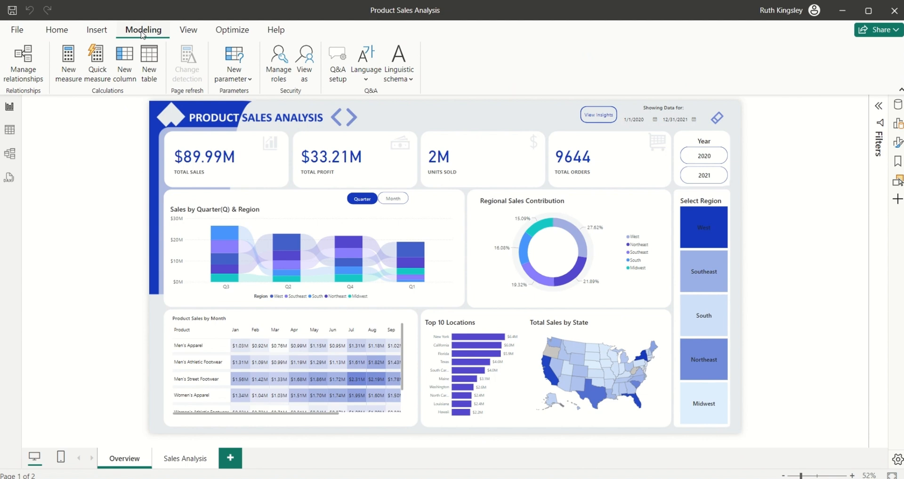
Step: Create a new security role named Reatilers
{"action": "left_click", "coordinate": [283, 73]}
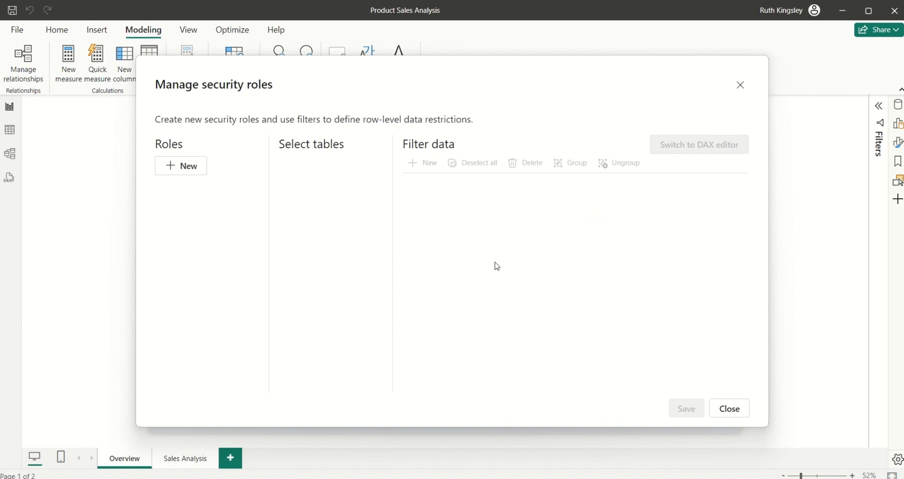
{"action": "left_click", "coordinate": [198, 169]}
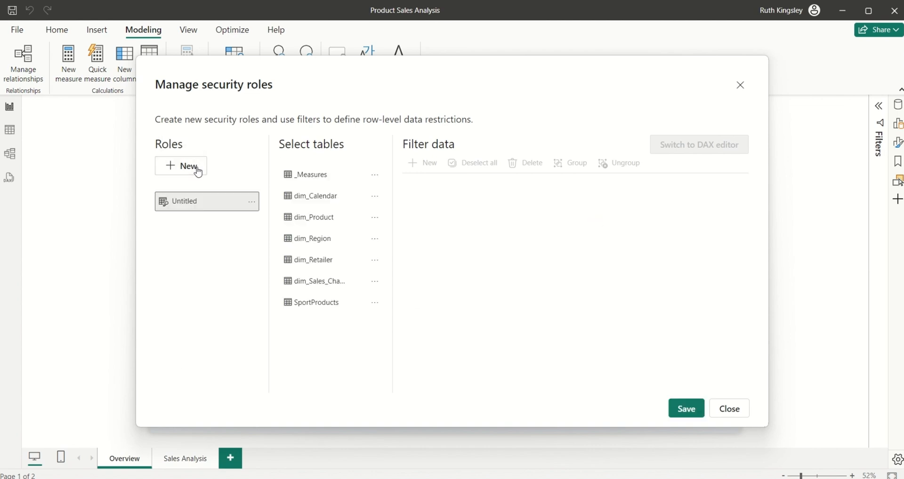
{"action": "double_click", "coordinate": [197, 201]}
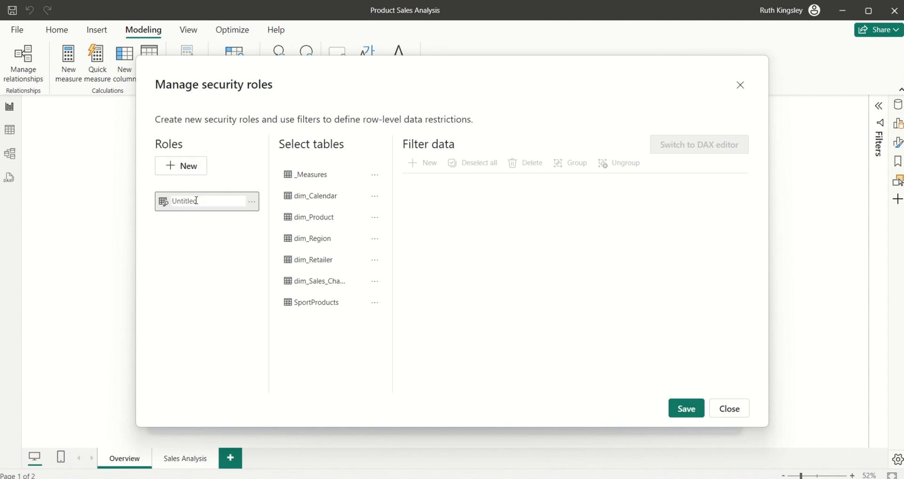
{"action": "key", "text": "BackSpace"}
{"action": "key", "text": "BackSpace"}
{"action": "key", "text": "BackSpace"}
{"action": "key", "text": "BackSpace"}
{"action": "key", "text": "BackSpace"}
{"action": "key", "text": "BackSpace"}
{"action": "key", "text": "BackSpace"}
{"action": "key", "text": "BackSpace"}
{"action": "type", "text": "Reatilers"}
{"action": "key", "text": "Return"}
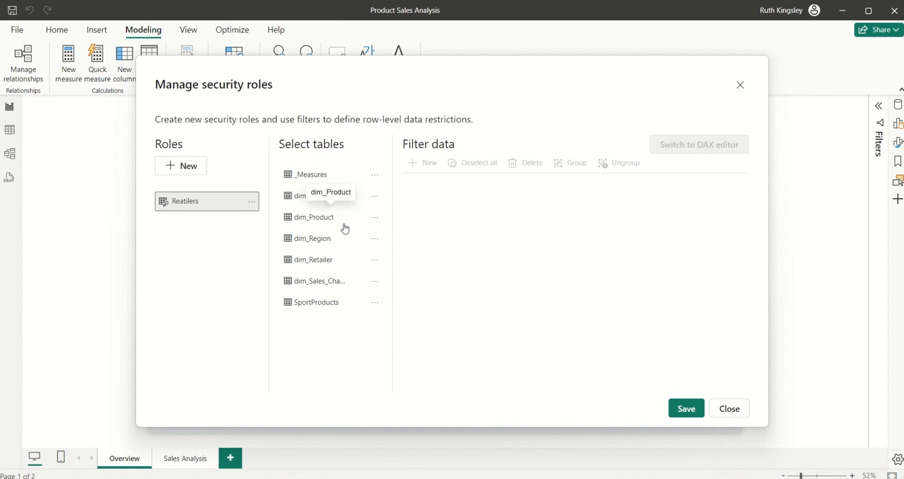
Step: Filter dim_Retailer with the DAX rule dim_Retailer[Email] = USERPRINCIPALNAME() and save the role
{"action": "left_click", "coordinate": [321, 267]}
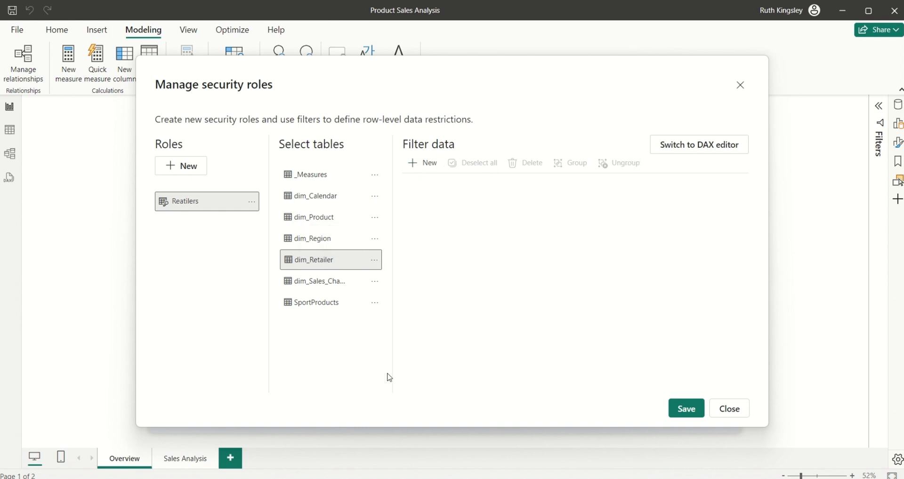
{"action": "left_click", "coordinate": [686, 148]}
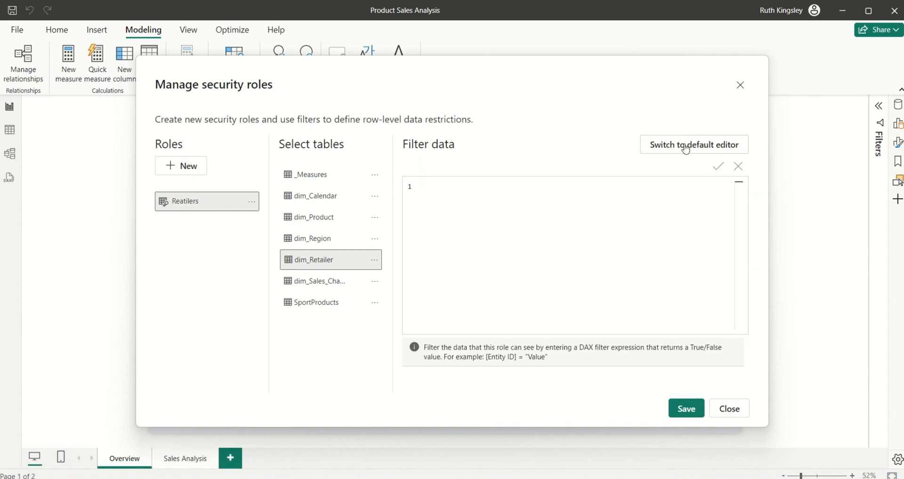
{"action": "left_click", "coordinate": [686, 148]}
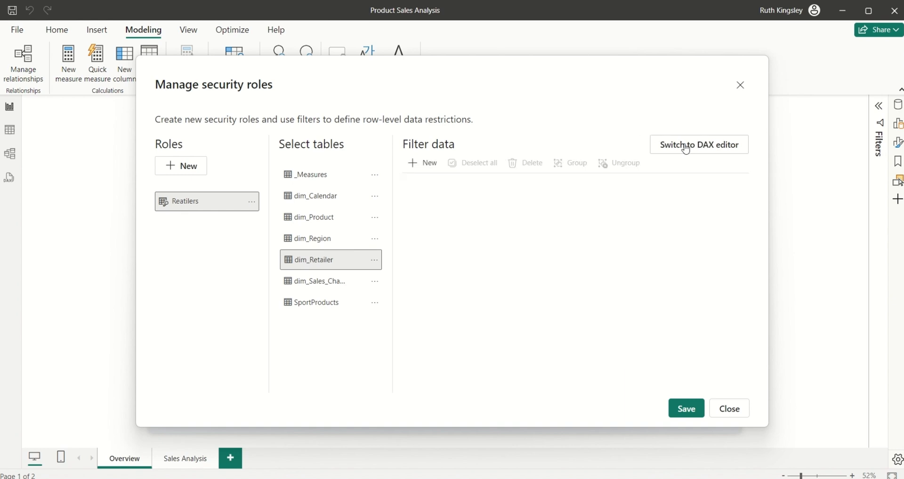
{"action": "left_click", "coordinate": [696, 151]}
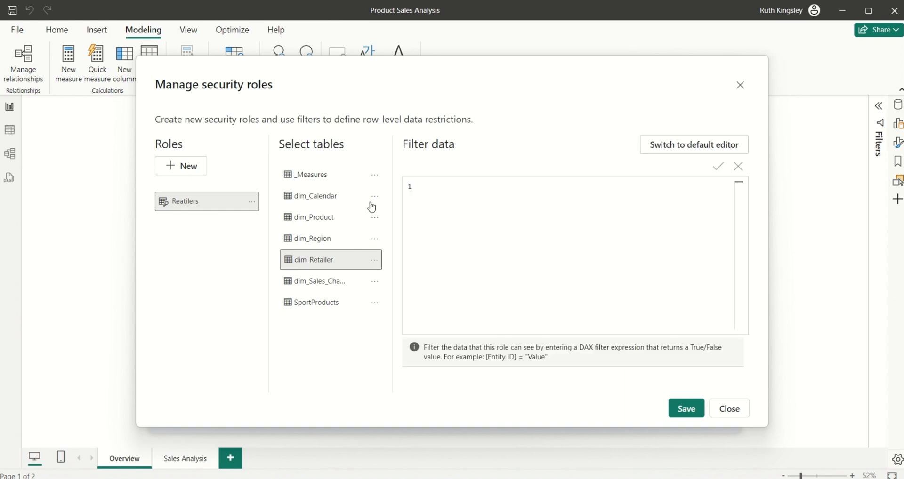
{"action": "left_click", "coordinate": [449, 193]}
{"action": "type", "text": "dim_Retailer[Email] ="}
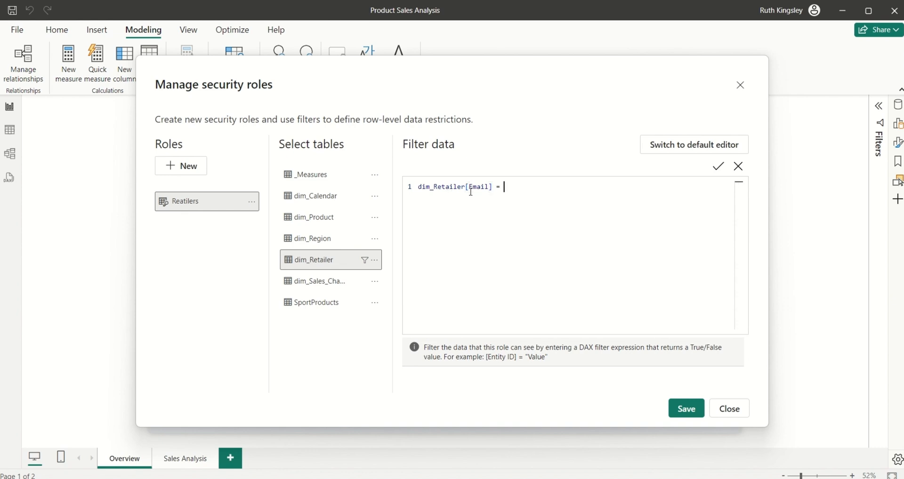
{"action": "type", "text": "user"}
{"action": "key", "text": "Down"}
{"action": "key", "text": "Down"}
{"action": "key", "text": "Down"}
{"action": "key", "text": "Down"}
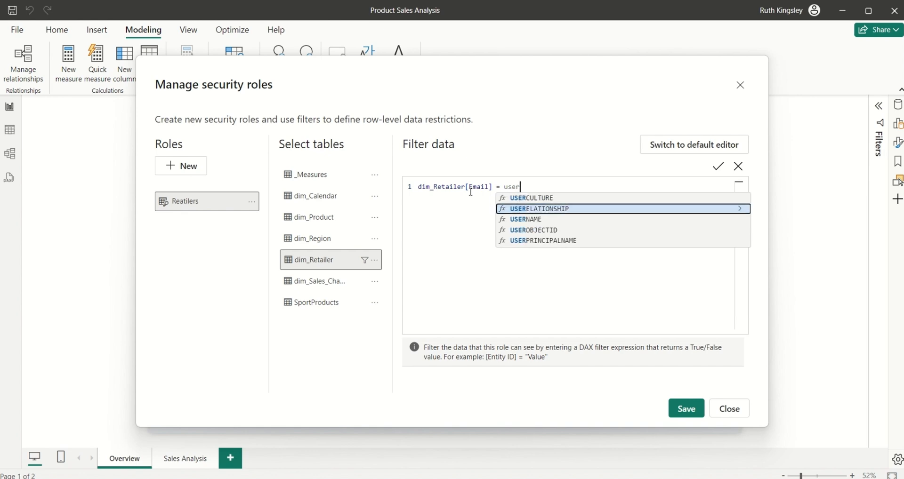
{"action": "key", "text": "Tab"}
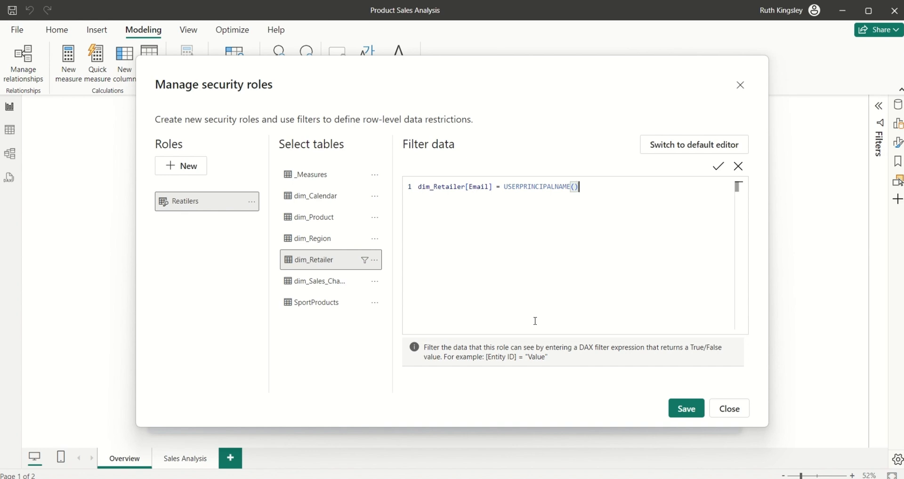
{"action": "left_click", "coordinate": [687, 411]}
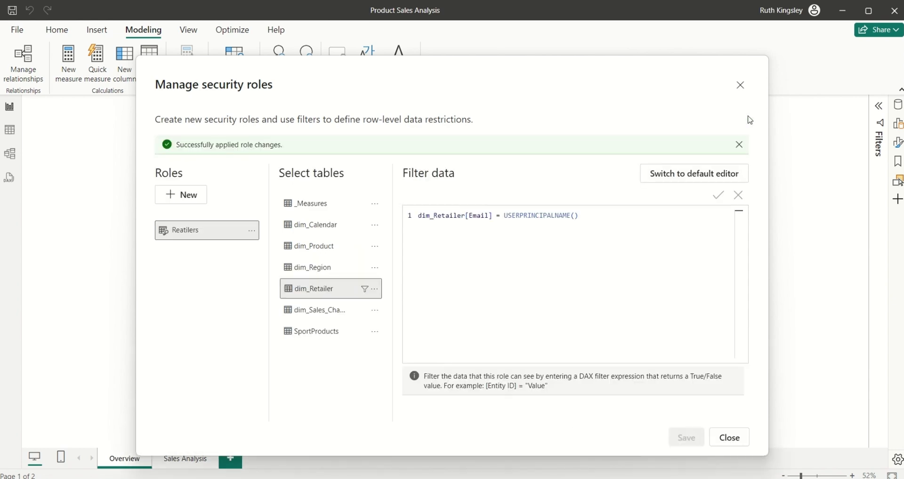
Step: View the report as the Retailers role plus Other user, entering Amazon's retailer e-mail
{"action": "left_click", "coordinate": [741, 86]}
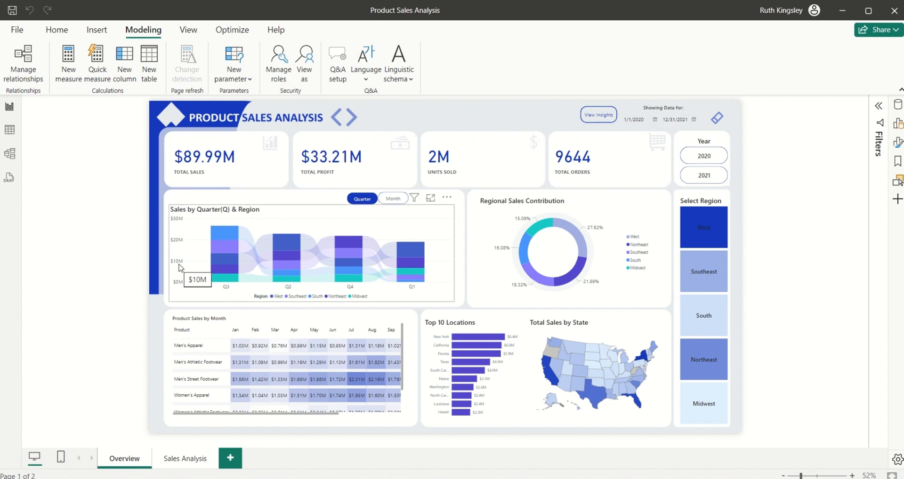
{"action": "left_click", "coordinate": [304, 68]}
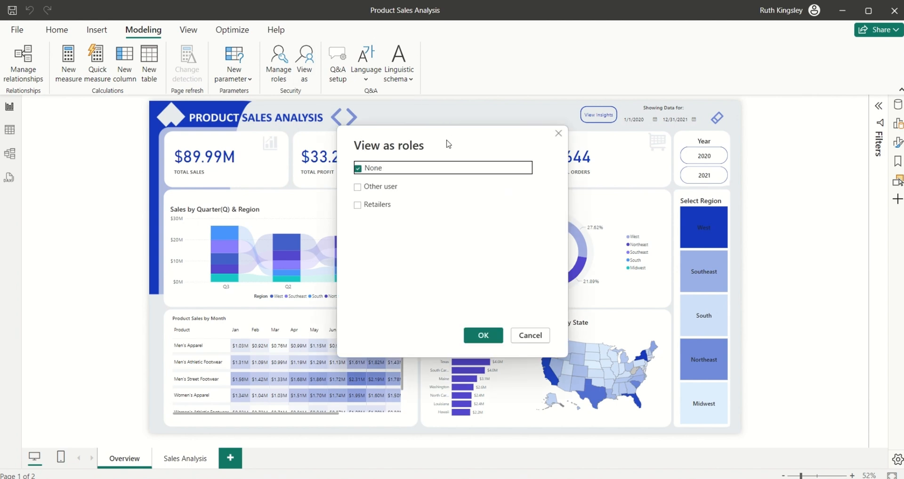
{"action": "left_click", "coordinate": [357, 207]}
{"action": "left_click", "coordinate": [357, 189]}
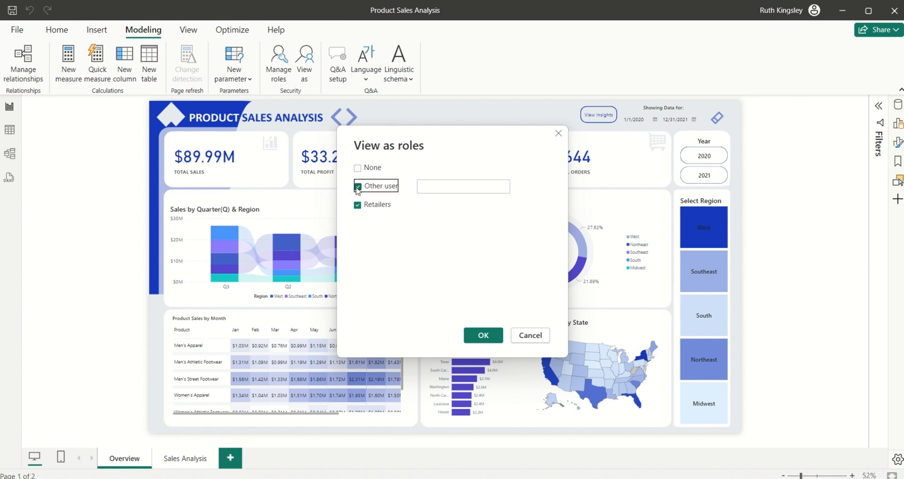
{"action": "left_click", "coordinate": [439, 187]}
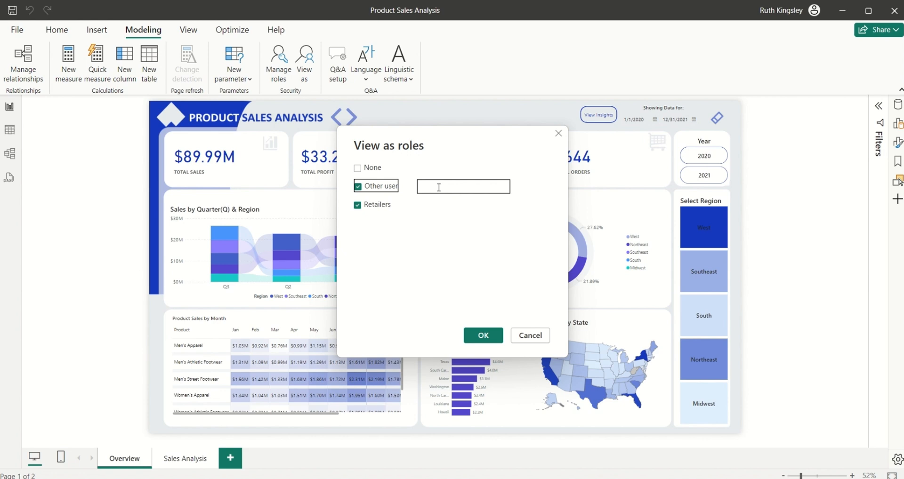
{"action": "left_click", "coordinate": [439, 187]}
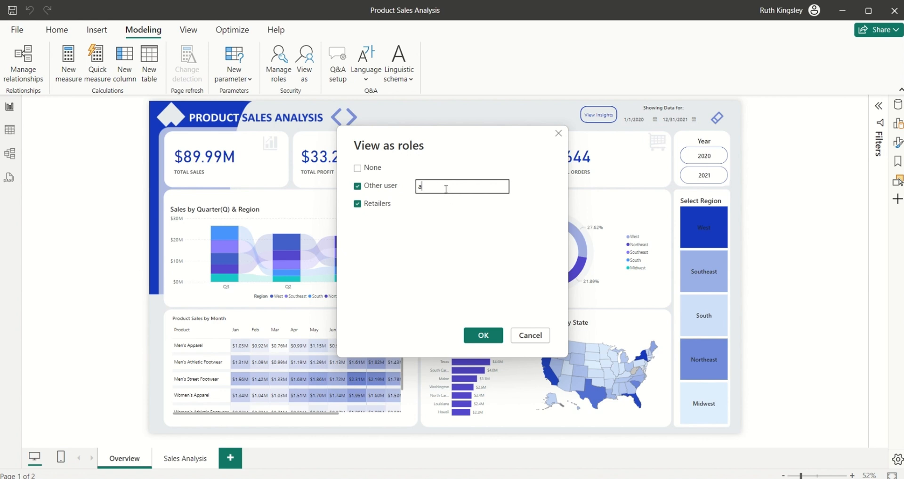
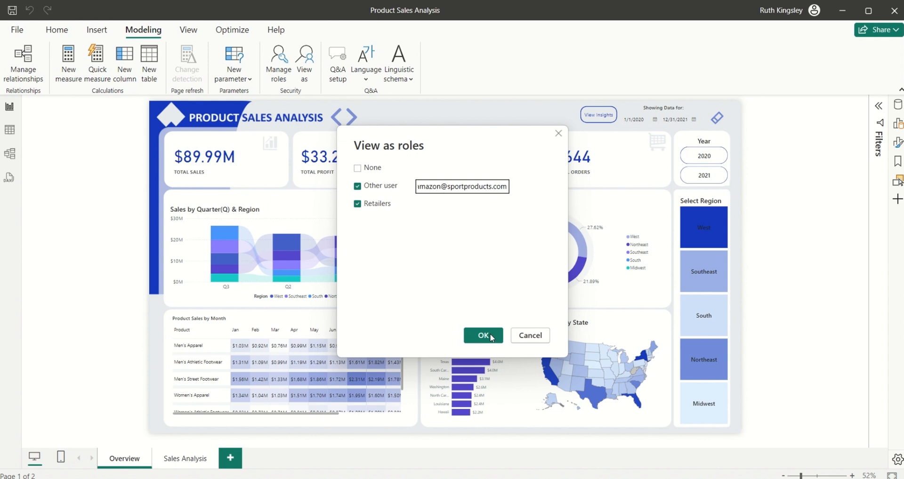
{"action": "left_click", "coordinate": [490, 338]}
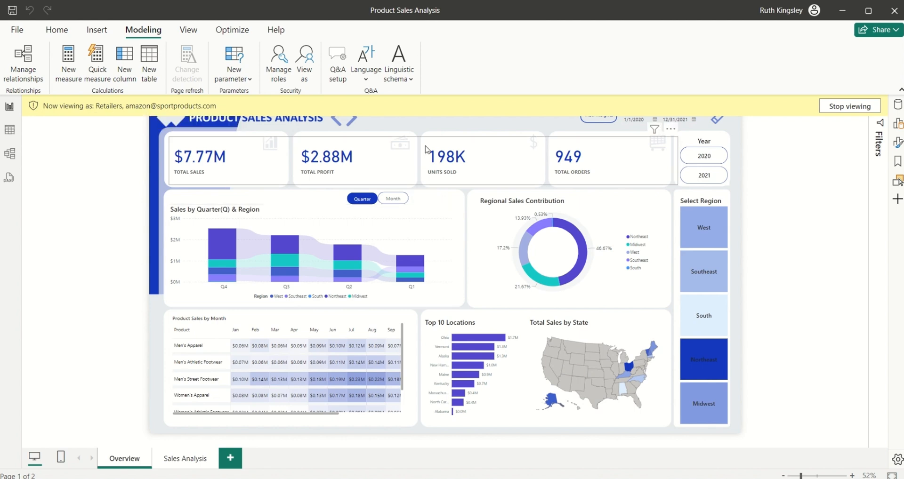
Step: Review Amazon's filtered figures ($7.77M sales, 949 orders), then stop viewing as the role
{"action": "mouse_move", "coordinate": [273, 261]}
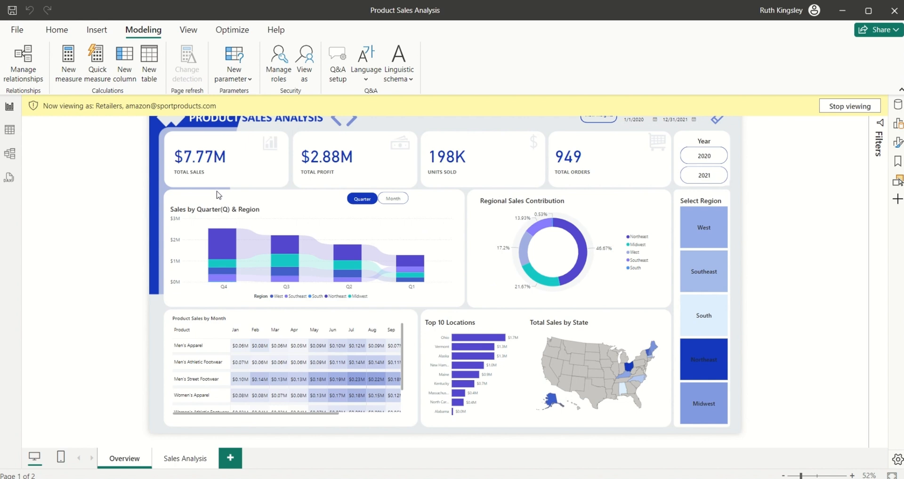
{"action": "left_click", "coordinate": [839, 107]}
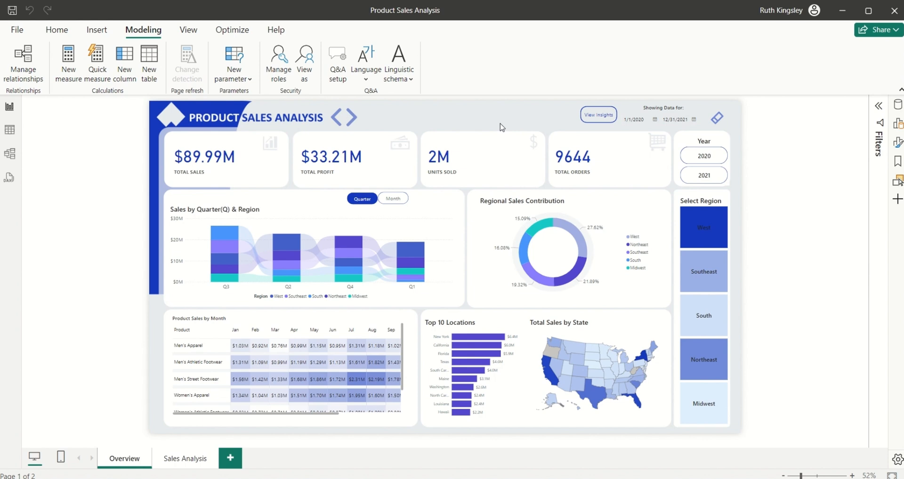
Step: Select the _Measures table in the Data pane and add a new measure to it
{"action": "left_click", "coordinate": [897, 106]}
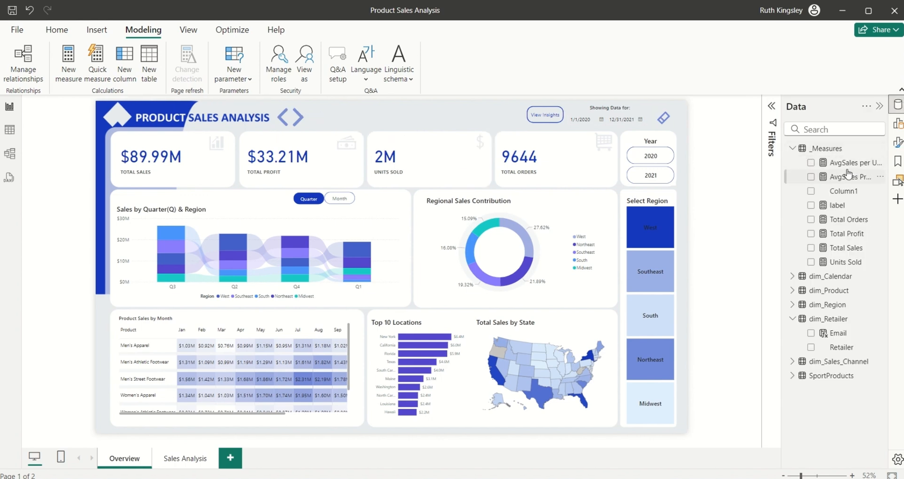
{"action": "left_click", "coordinate": [839, 151]}
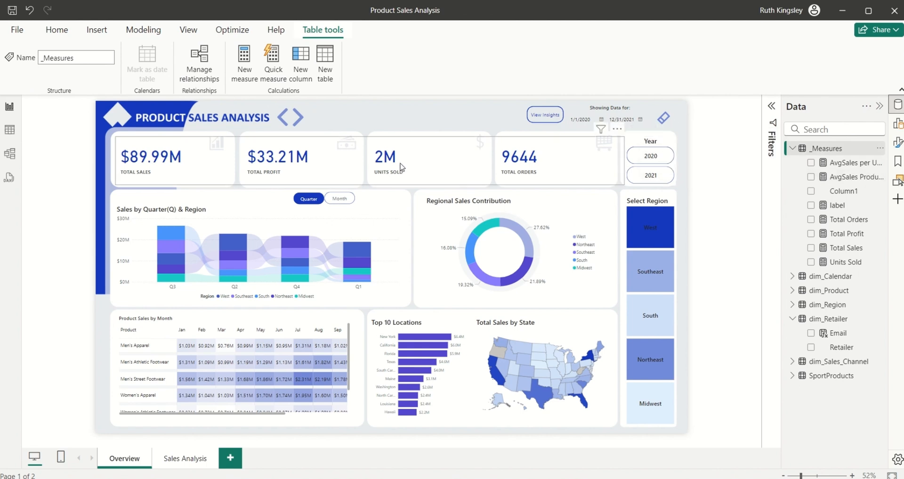
{"action": "left_click", "coordinate": [245, 72]}
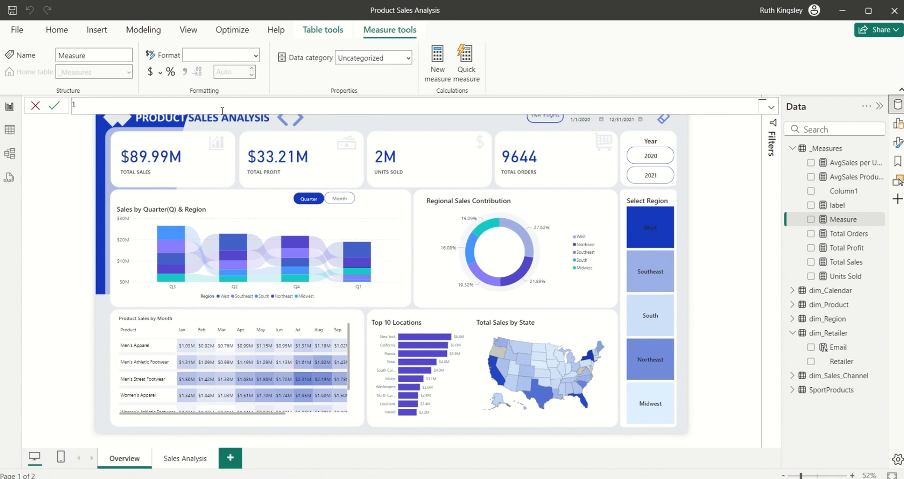
Step: Begin the measure as Logged as in: = IF(HASONEVALUE(dim_Retailer[Email]),
{"action": "type", "text": "Logged as in: = IF("}
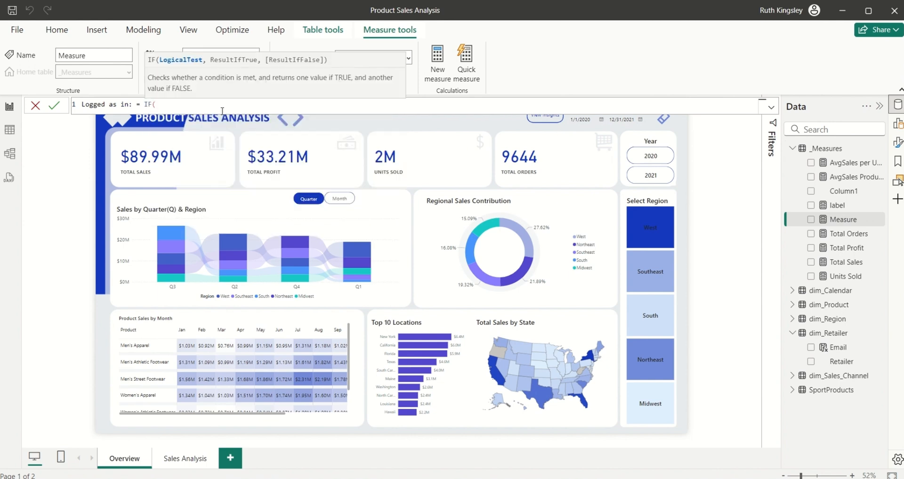
{"action": "key", "text": "shift+Return"}
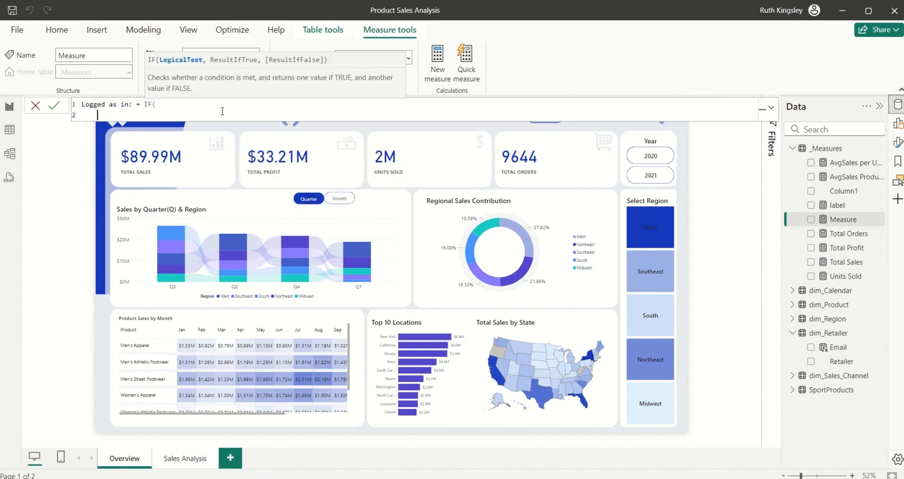
{"action": "key", "text": "Tab"}
{"action": "key", "text": "Tab"}
{"action": "key", "text": "Tab"}
{"action": "key", "text": "Tab"}
{"action": "type", "text": "HA"}
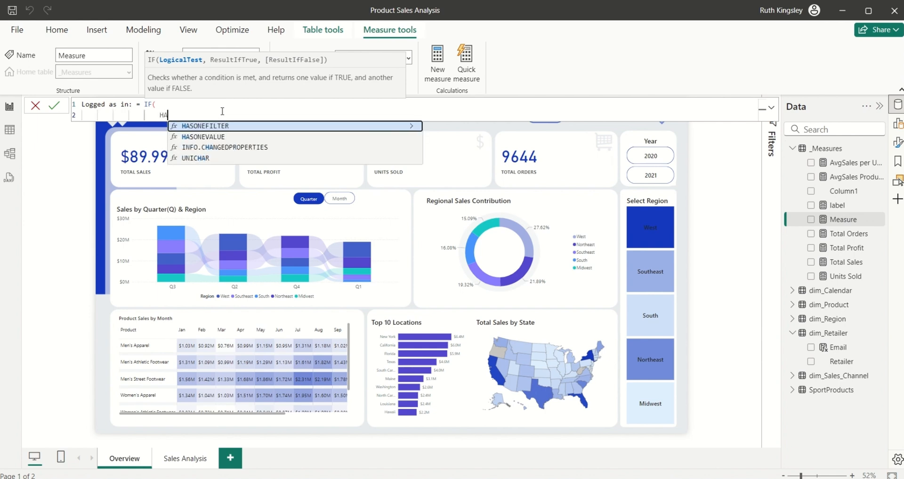
{"action": "key", "text": "Down"}
{"action": "key", "text": "Tab"}
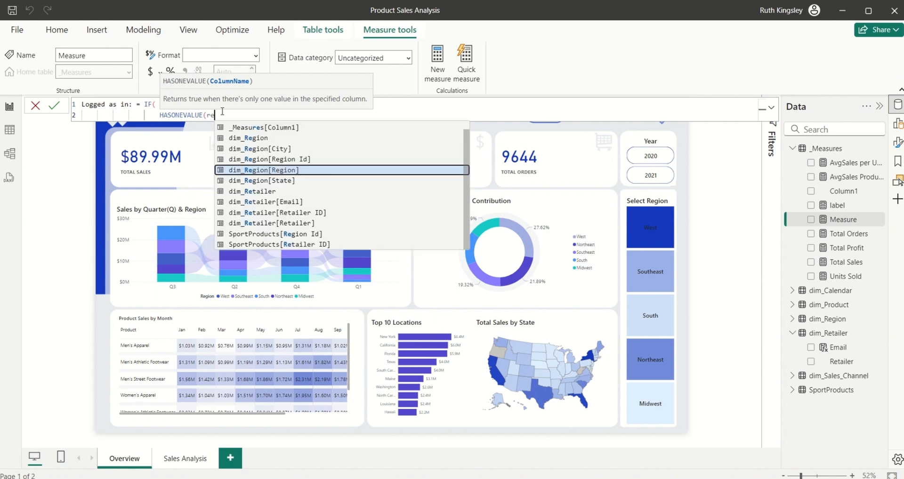
{"action": "type", "text": "emai"}
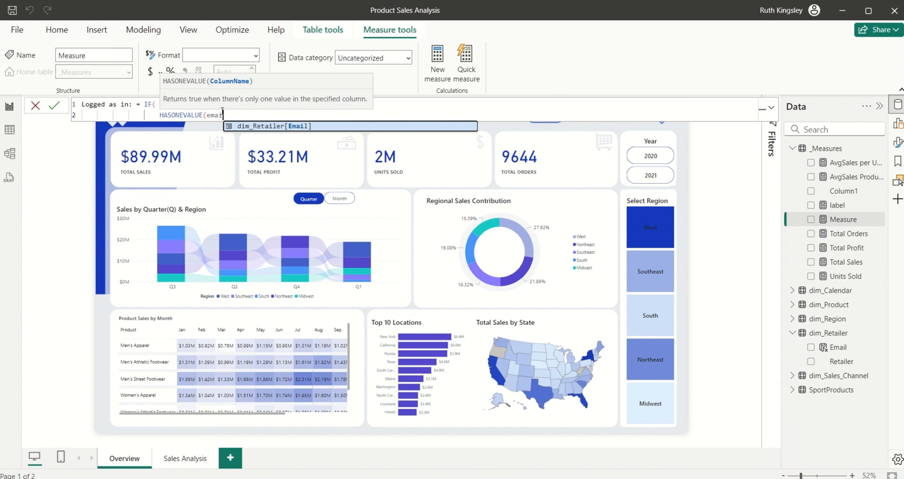
{"action": "key", "text": "Tab"}
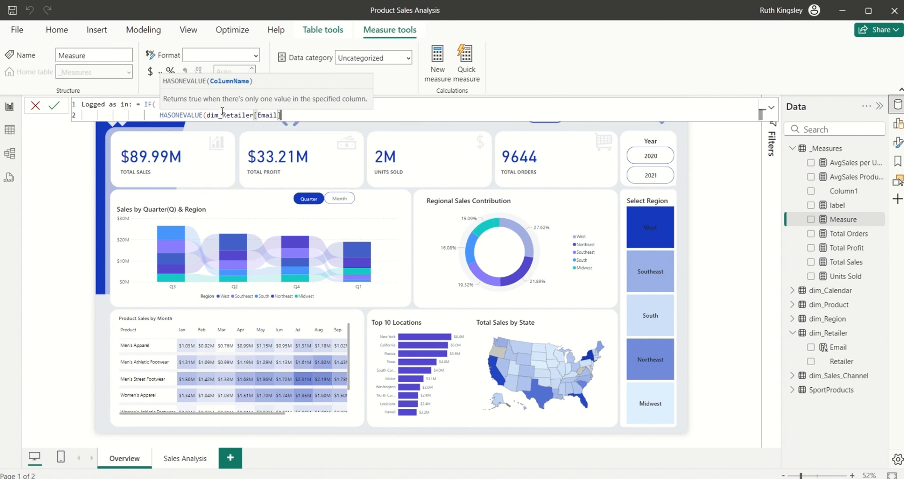
{"action": "type", "text": "),"}
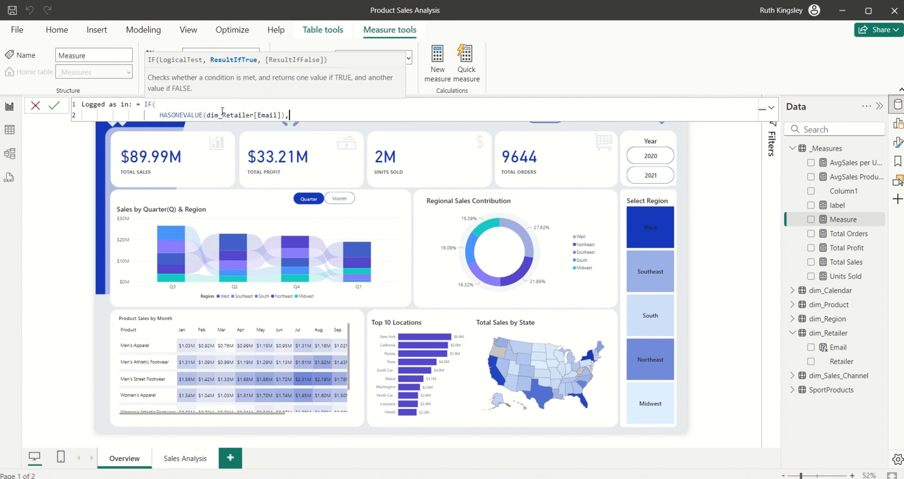
Step: Add VALUES(dim_Retailer[Retailer]) as the IF's true result on a new line
{"action": "key", "text": "shift+Return"}
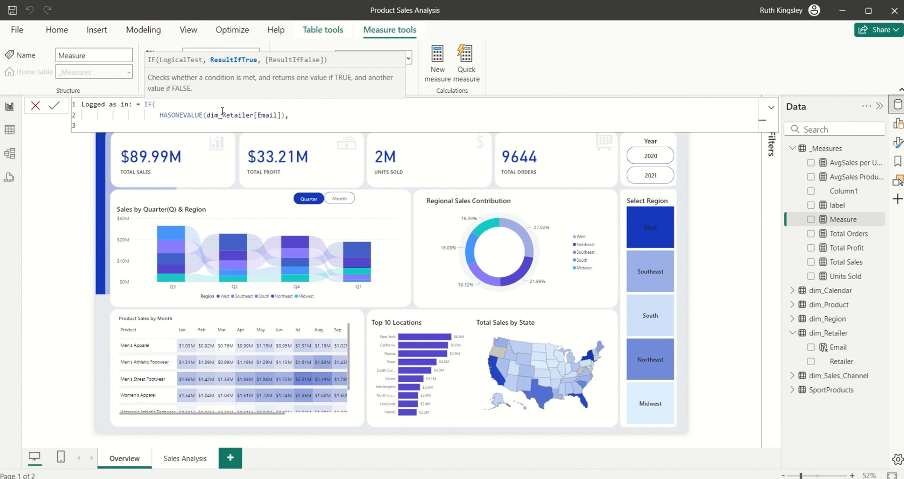
{"action": "type", "text": "valu"}
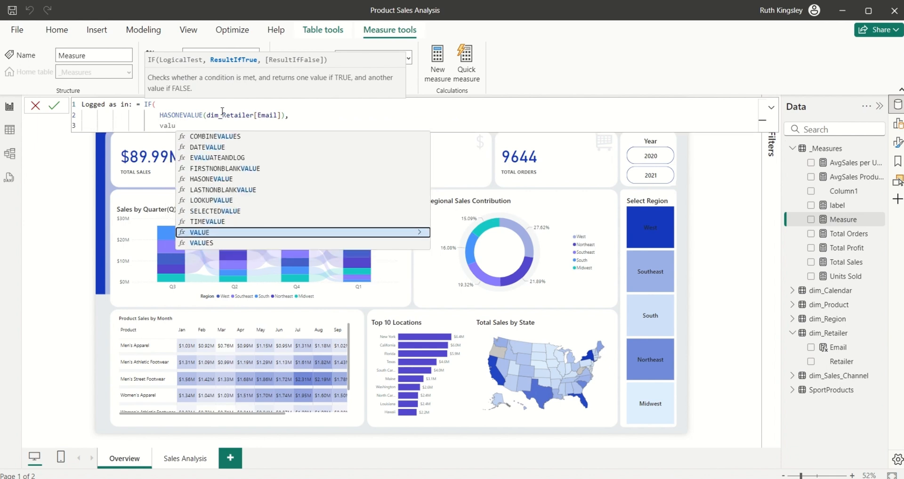
{"action": "key", "text": "Down"}
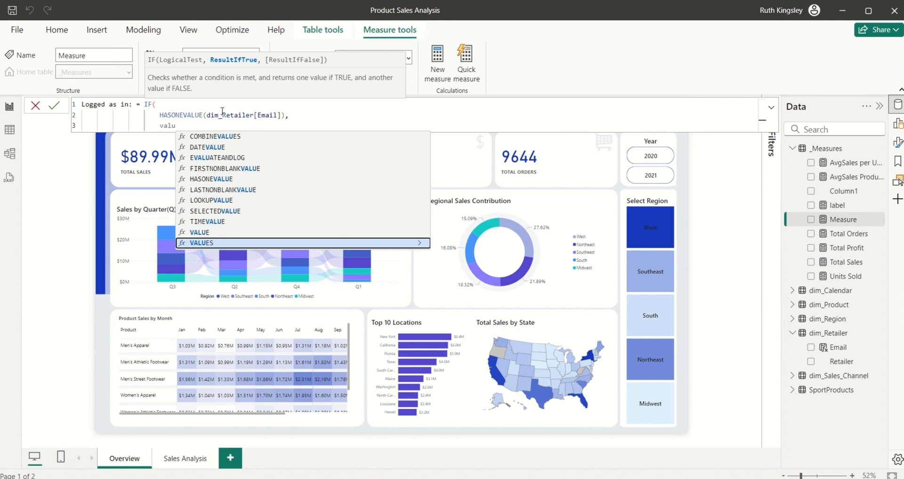
{"action": "key", "text": "Tab"}
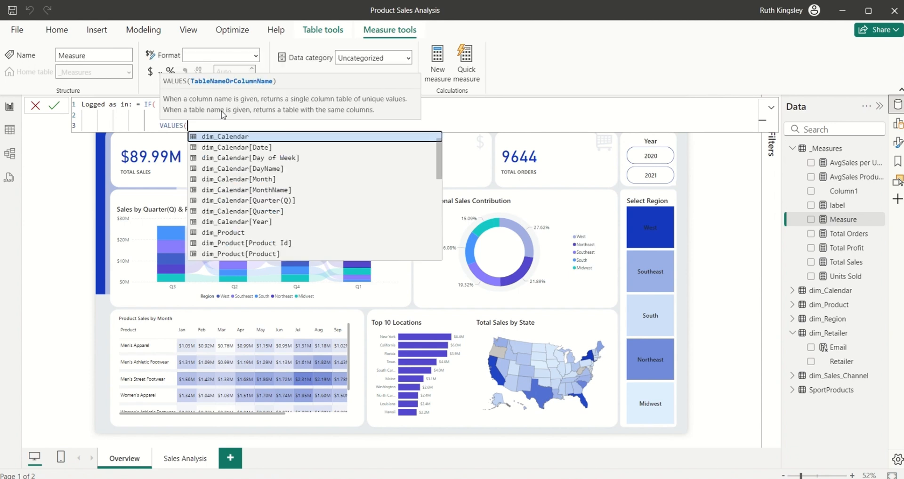
{"action": "type", "text": "reat"}
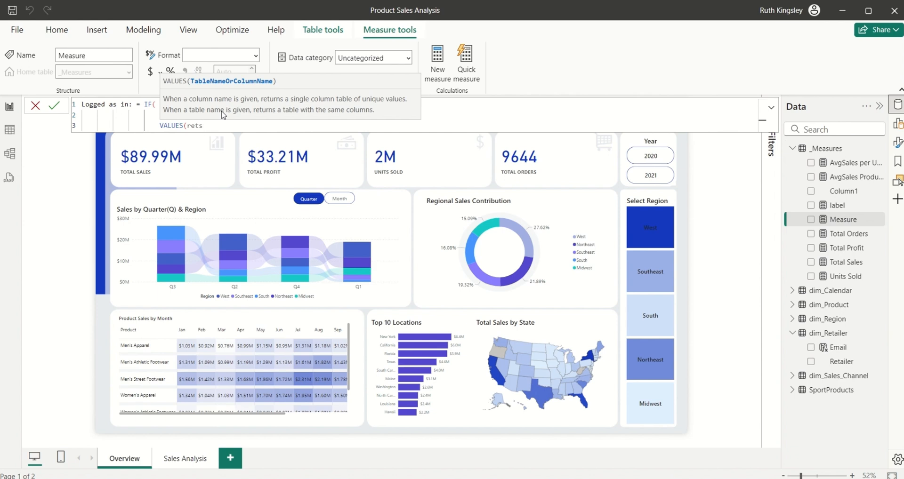
{"action": "key", "text": "BackSpace"}
{"action": "type", "text": "a"}
{"action": "key", "text": "Tab"}
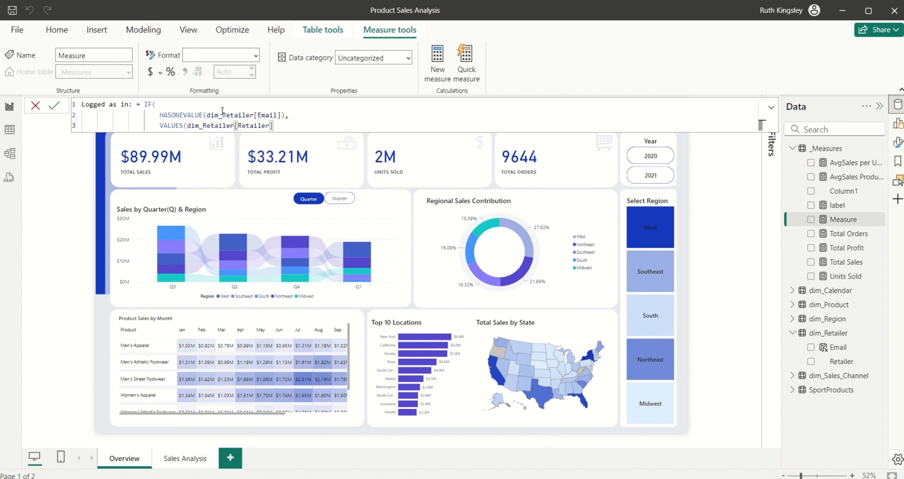
Step: Append & " Dashboard", add "" as the false result, and close the IF
{"action": "type", "text": ") "}
{"action": "type", "text": "&"}
{"action": "type", "text": " \"\""}
{"action": "type", "text": " Dashb"}
{"action": "type", "text": "oard"}
{"action": "key", "text": "Right"}
{"action": "type", "text": ","}
{"action": "key", "text": "shift+Return"}
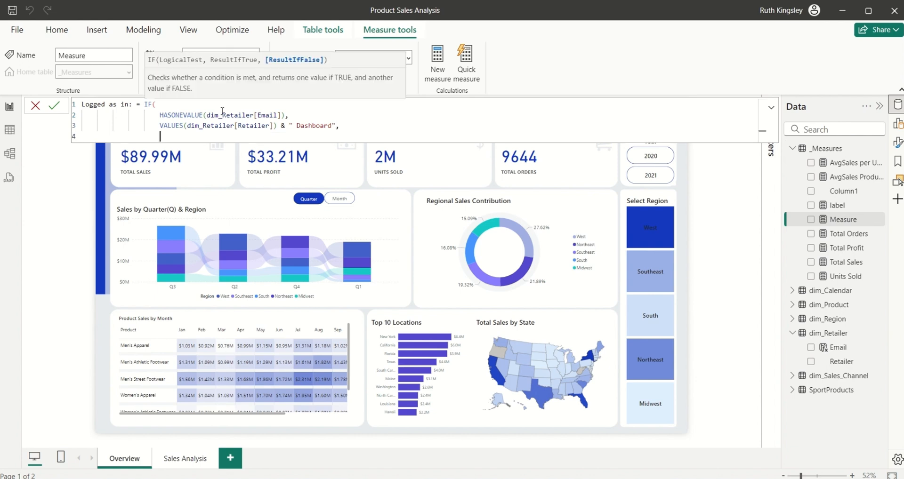
{"action": "type", "text": "\"\""}
{"action": "key", "text": "shift+Return"}
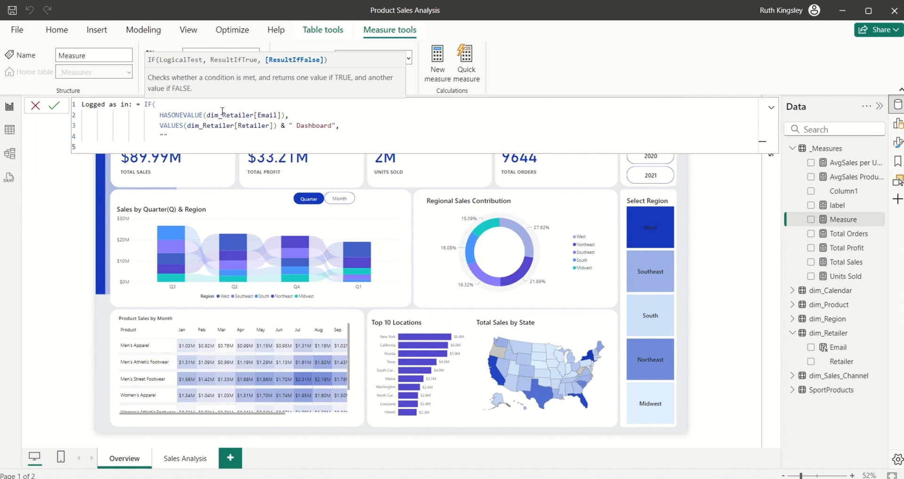
{"action": "type", "text": ")"}
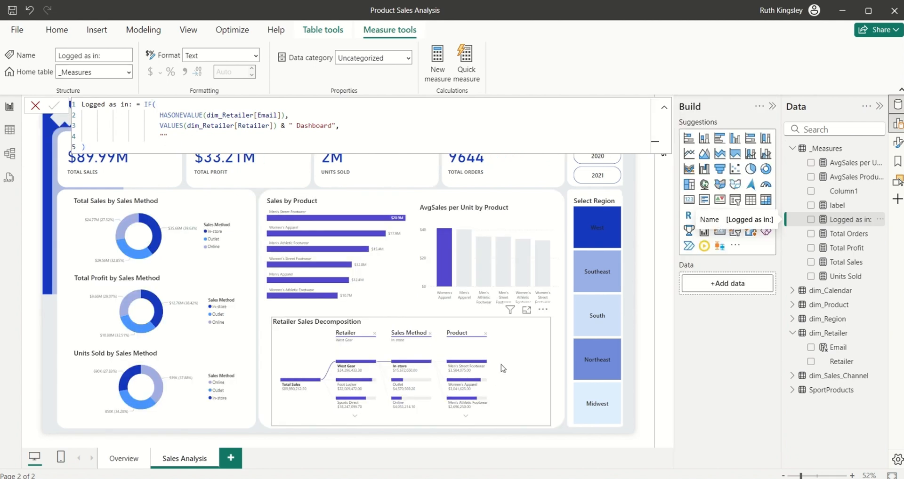
Step: Place a new card at the top centre of Sales Analysis showing the Logged as in: measure
{"action": "left_click", "coordinate": [637, 176]}
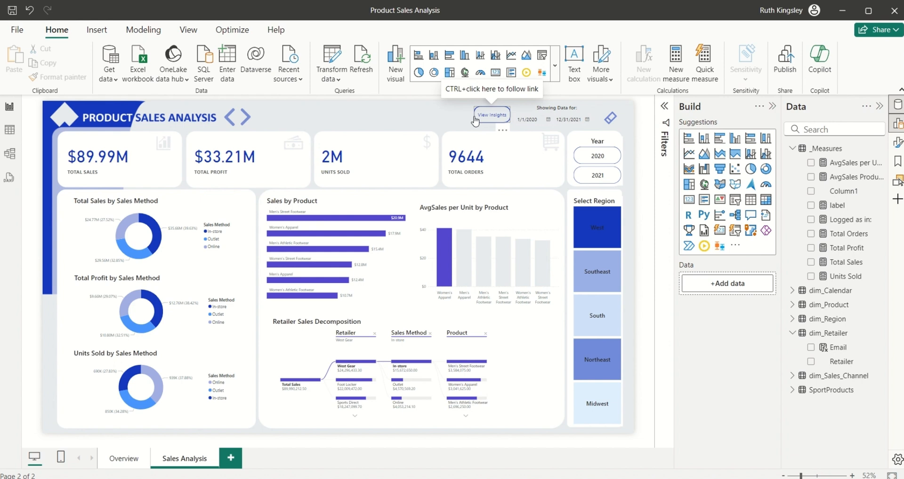
{"action": "left_click", "coordinate": [688, 201]}
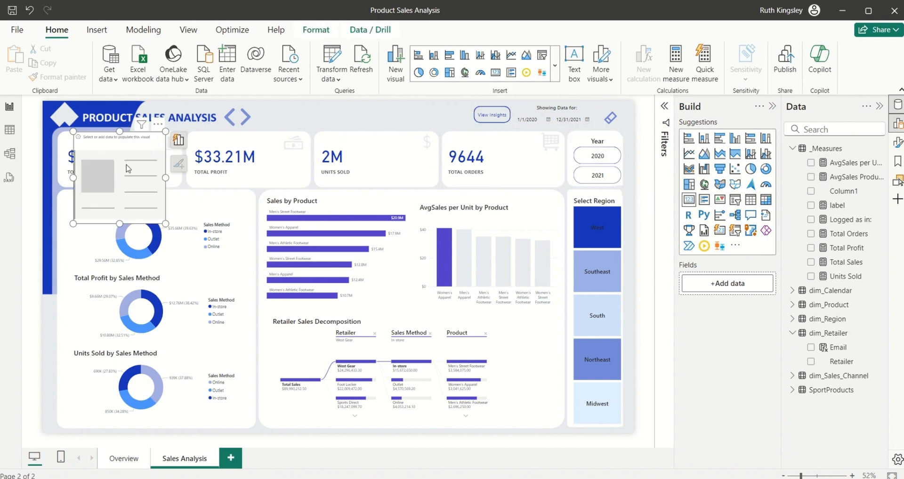
{"action": "left_click_drag", "start_coordinate": [128, 169], "coordinate": [329, 140]}
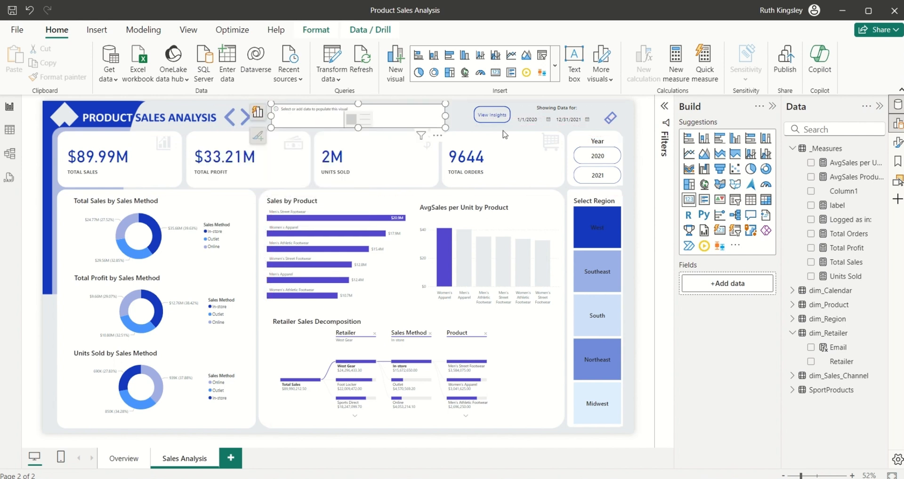
{"action": "left_click", "coordinate": [811, 220]}
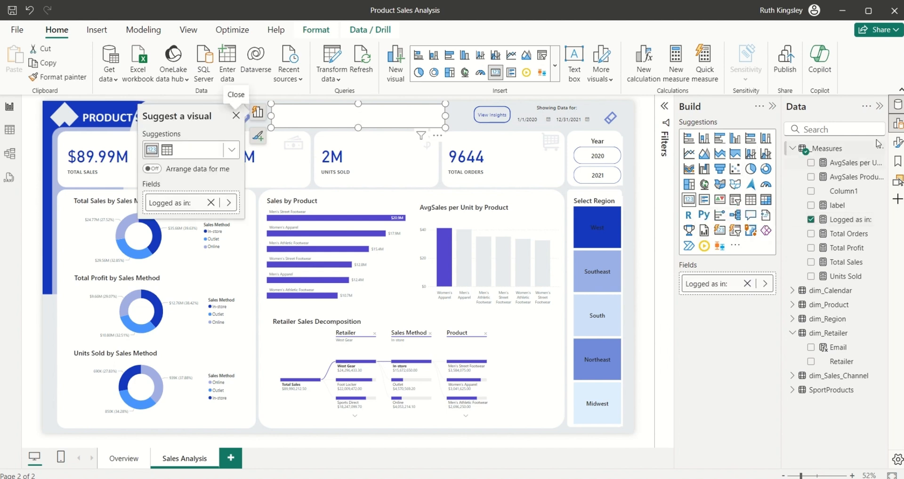
{"action": "left_click", "coordinate": [898, 149]}
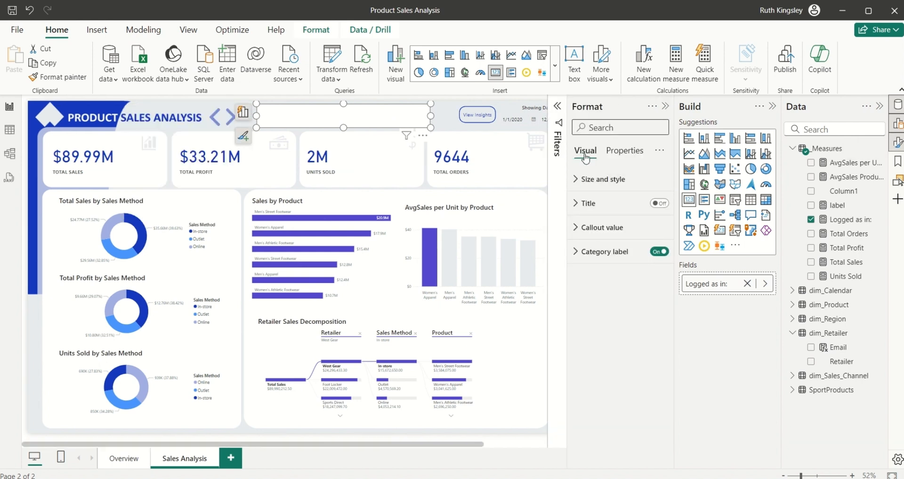
Step: Turn off the Logged as in: card's background
{"action": "left_click", "coordinate": [582, 183]}
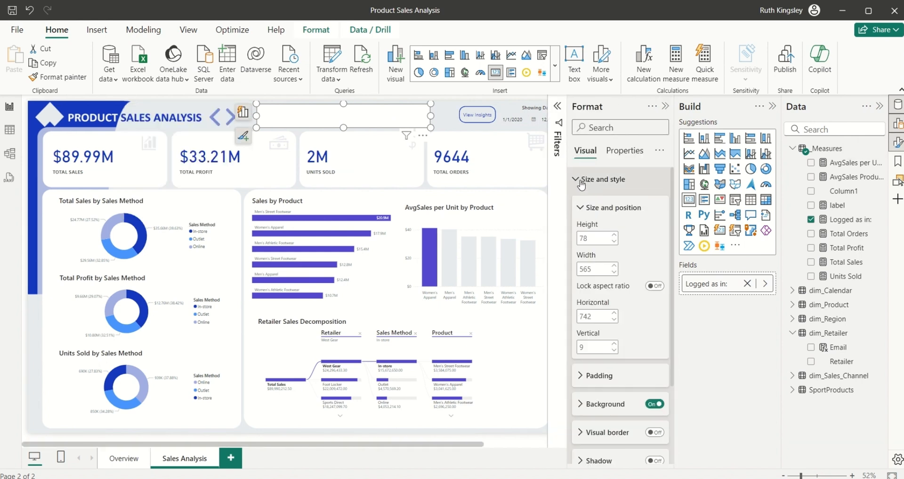
{"action": "left_click", "coordinate": [582, 209]}
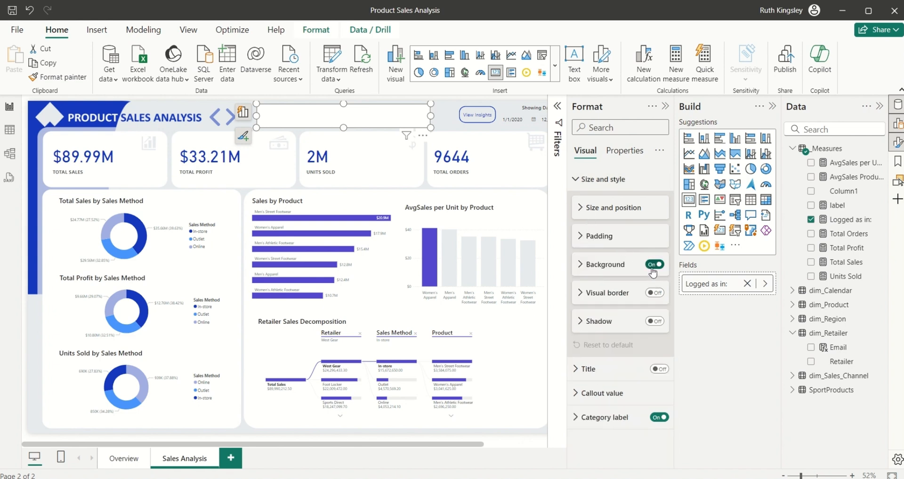
{"action": "left_click", "coordinate": [651, 268]}
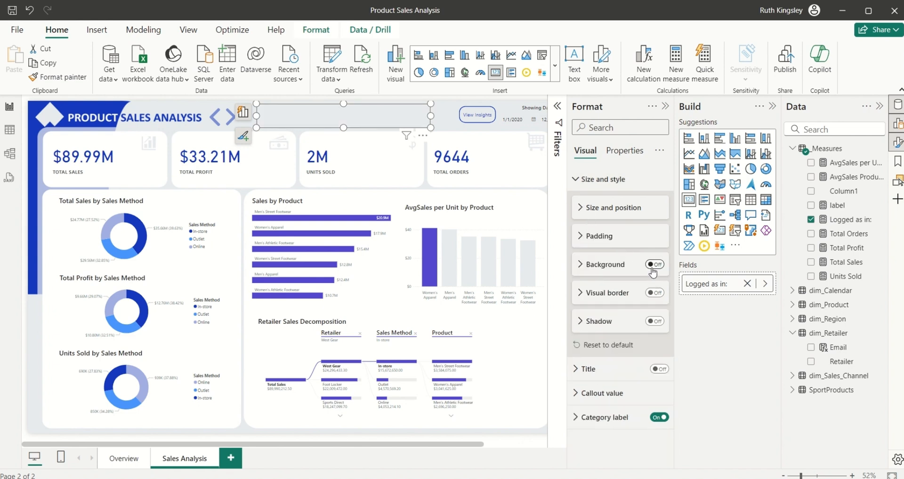
{"action": "left_click", "coordinate": [577, 181]}
Step: Make the card's callout value size 30 and dark blue, and hide its category label
{"action": "left_click", "coordinate": [577, 227]}
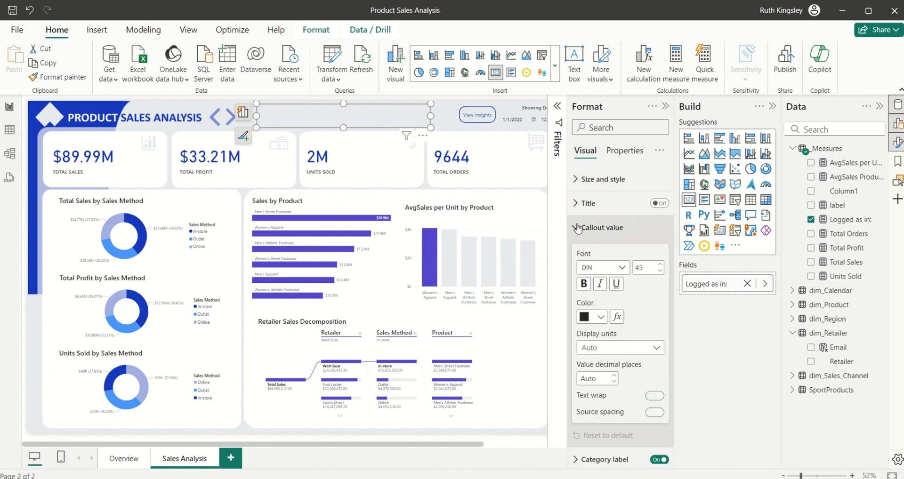
{"action": "double_click", "coordinate": [643, 267]}
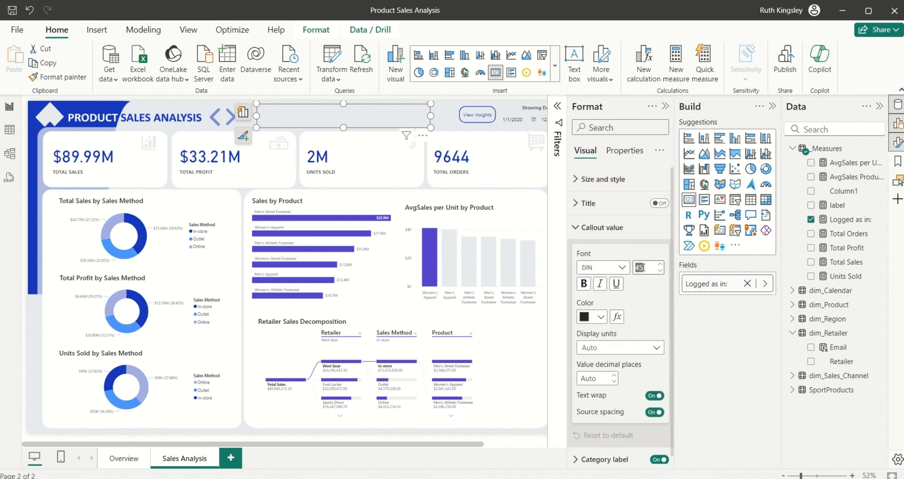
{"action": "type", "text": "30"}
{"action": "left_click", "coordinate": [600, 317]}
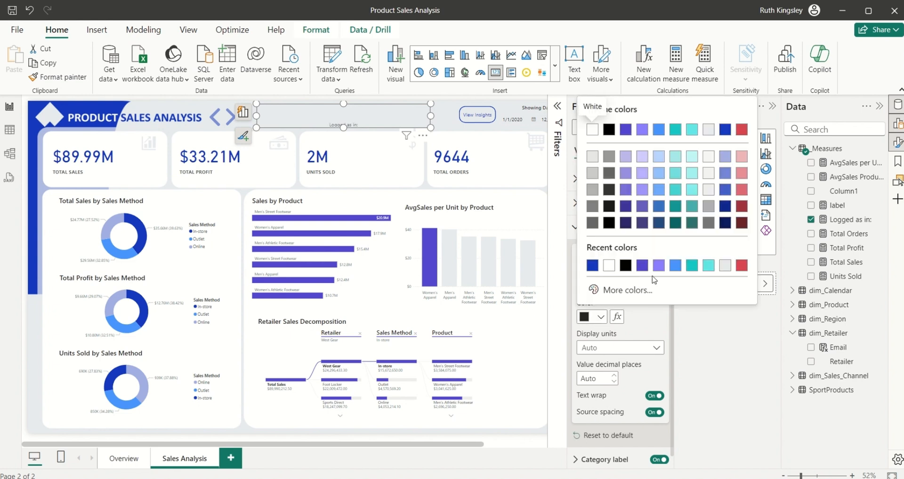
{"action": "left_click", "coordinate": [594, 266]}
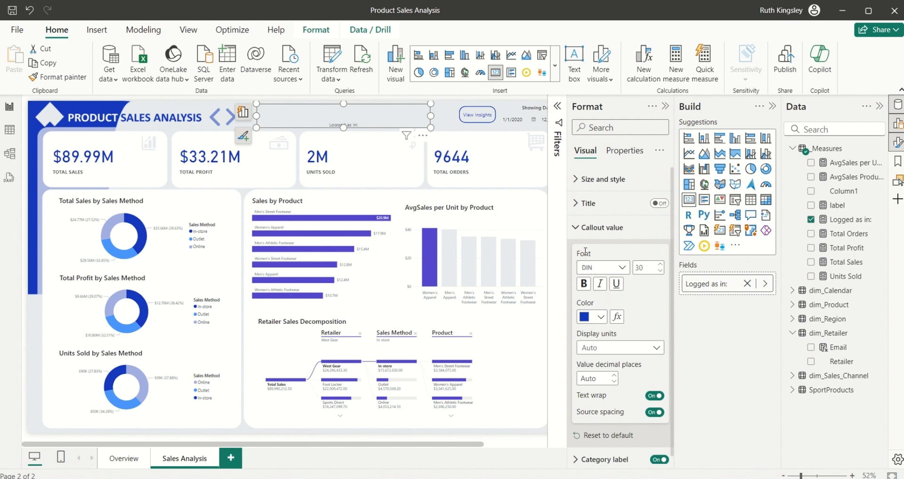
{"action": "left_click", "coordinate": [579, 229]}
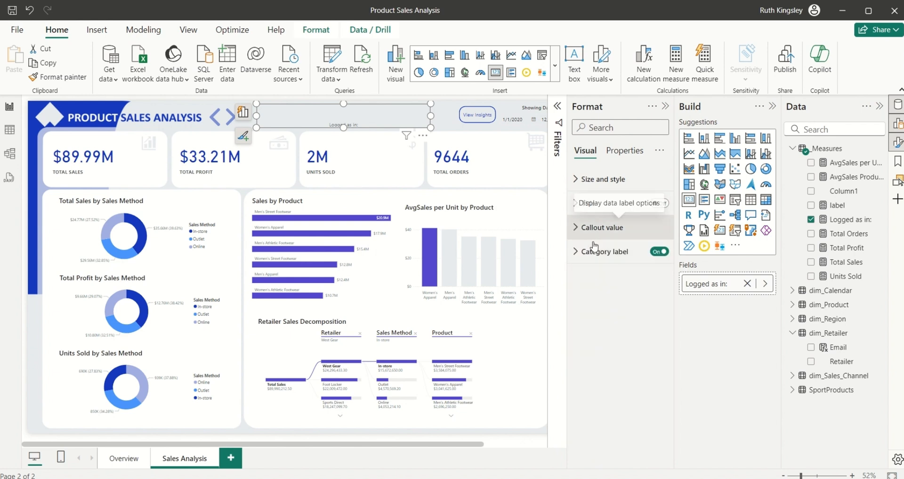
{"action": "left_click", "coordinate": [659, 253]}
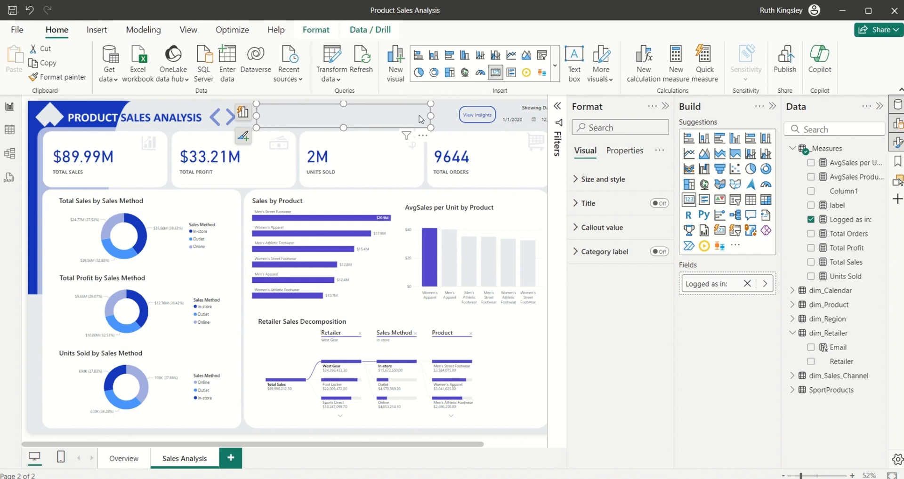
Step: Copy the Logged as in: card and paste it at the top of the Overview page
{"action": "key", "text": "ctrl+c"}
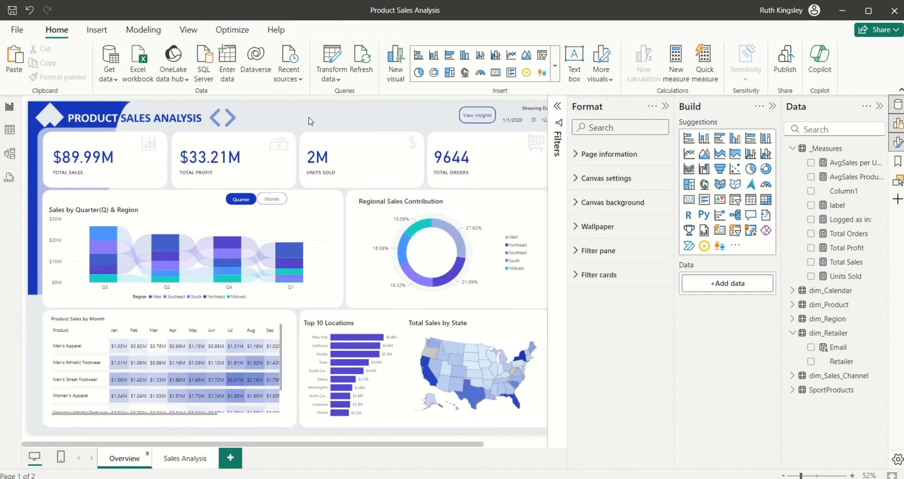
{"action": "key", "text": "ctrl+v"}
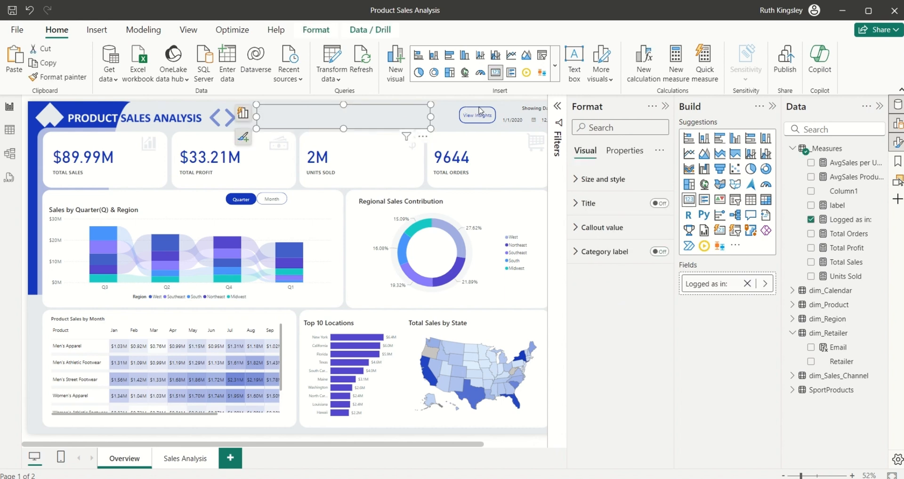
{"action": "left_click", "coordinate": [449, 123]}
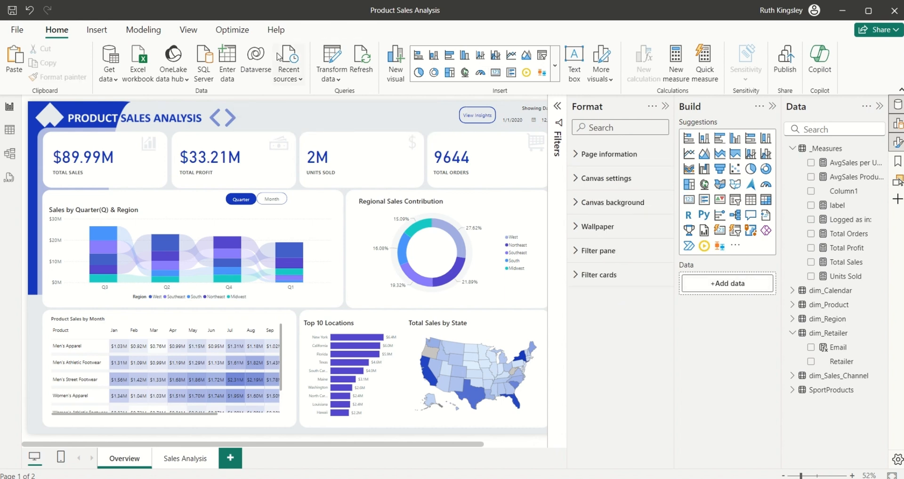
{"action": "left_click", "coordinate": [143, 30]}
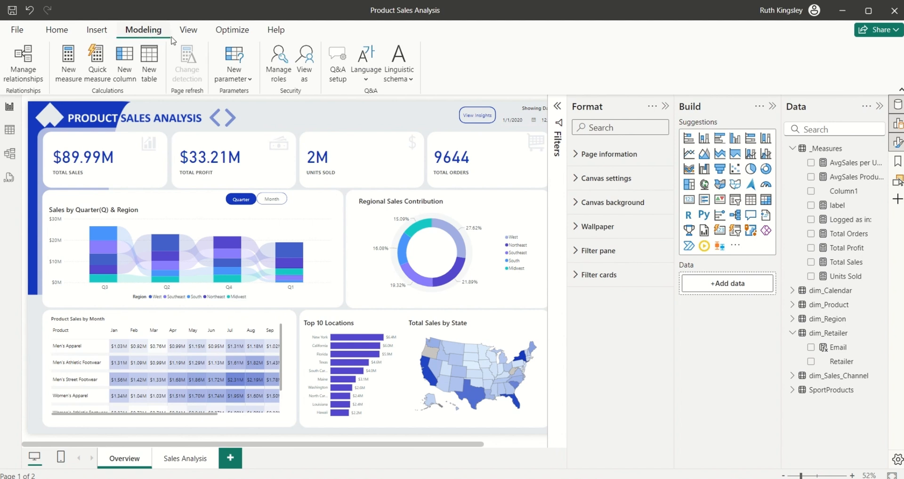
Step: View the report as the West Gear retailer's e-mail account in the Retailers role
{"action": "left_click", "coordinate": [309, 71]}
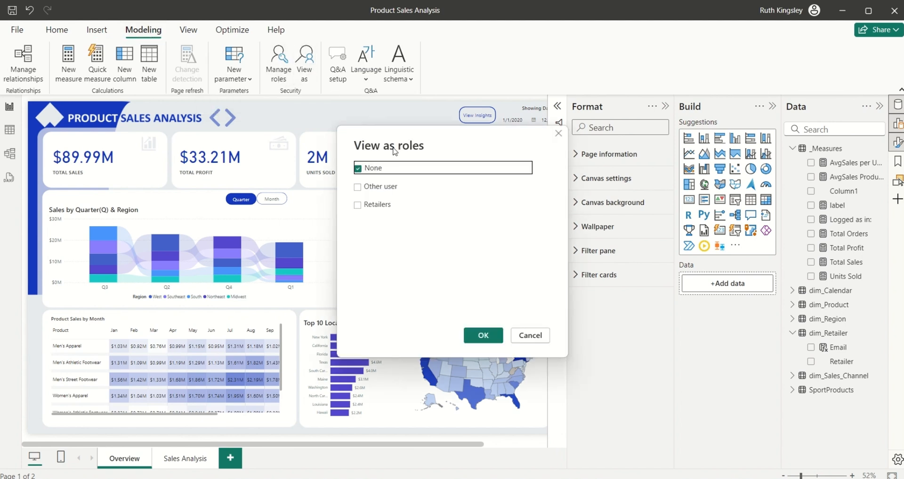
{"action": "left_click", "coordinate": [357, 188]}
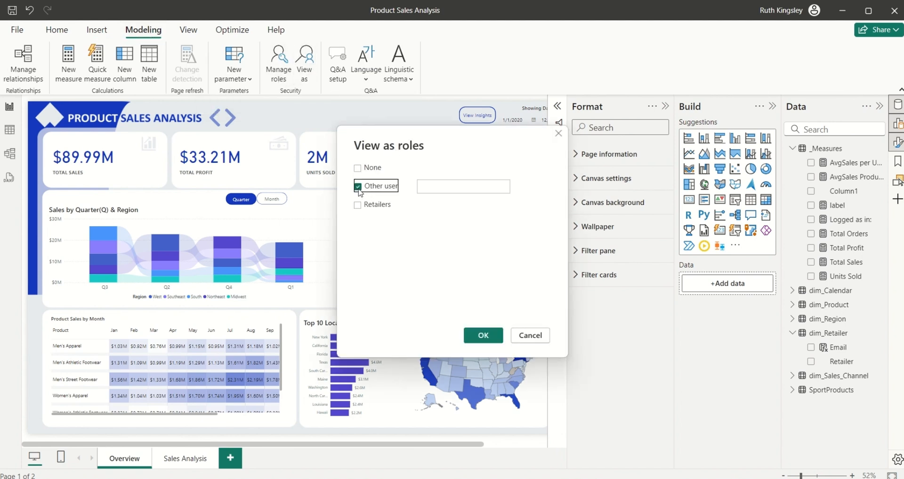
{"action": "left_click", "coordinate": [357, 205]}
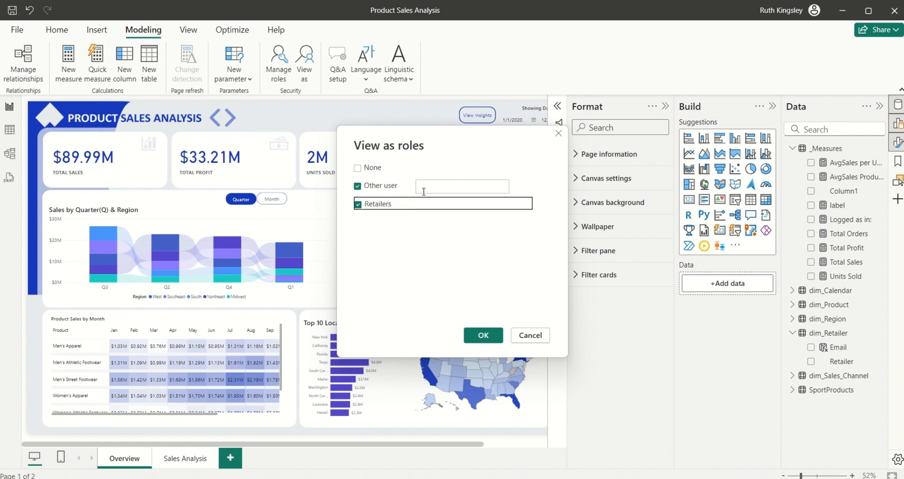
{"action": "left_click", "coordinate": [453, 187]}
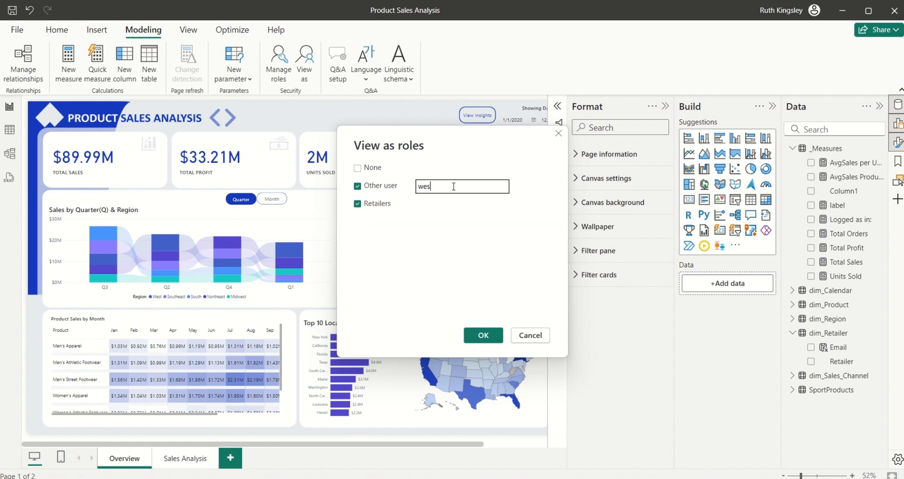
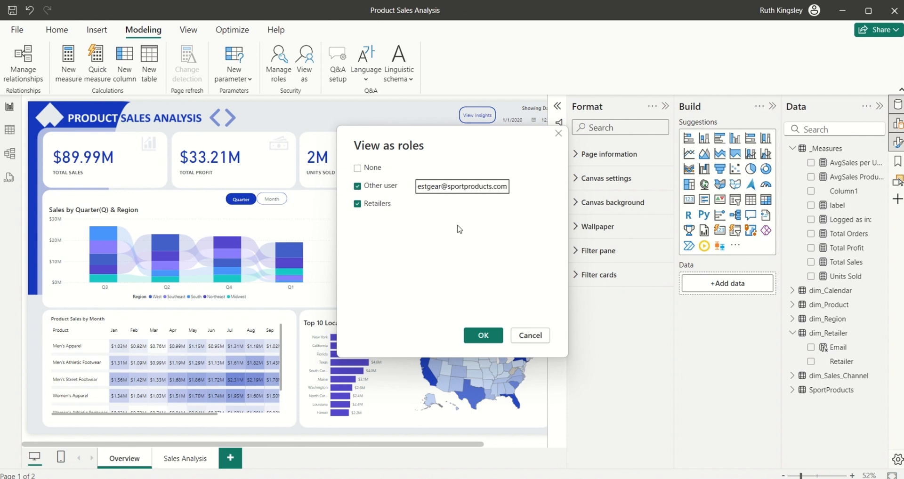
{"action": "left_click", "coordinate": [486, 337]}
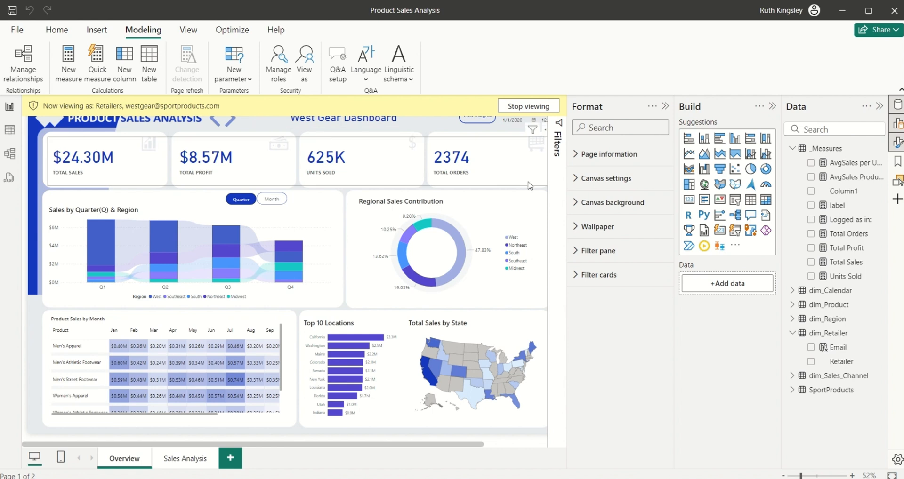
Step: Check the West Gear-only figures, then stop viewing as the role and save the report
{"action": "left_click", "coordinate": [577, 179]}
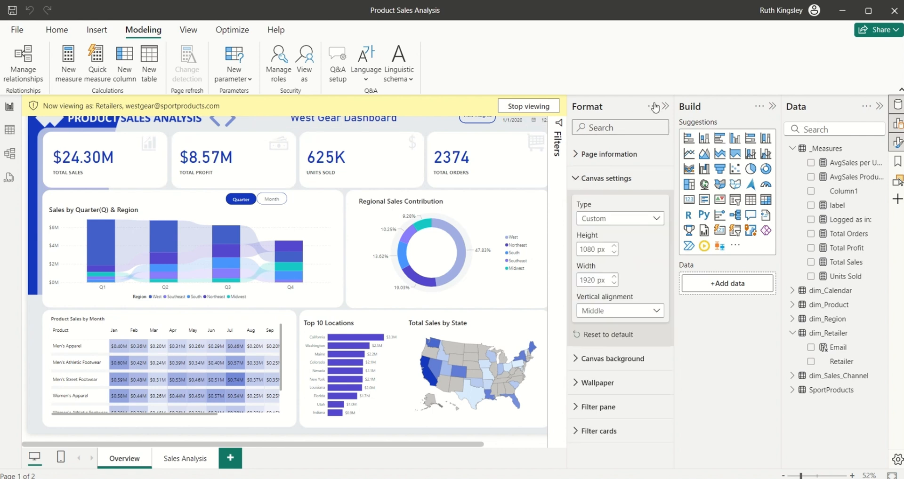
{"action": "left_click", "coordinate": [665, 106]}
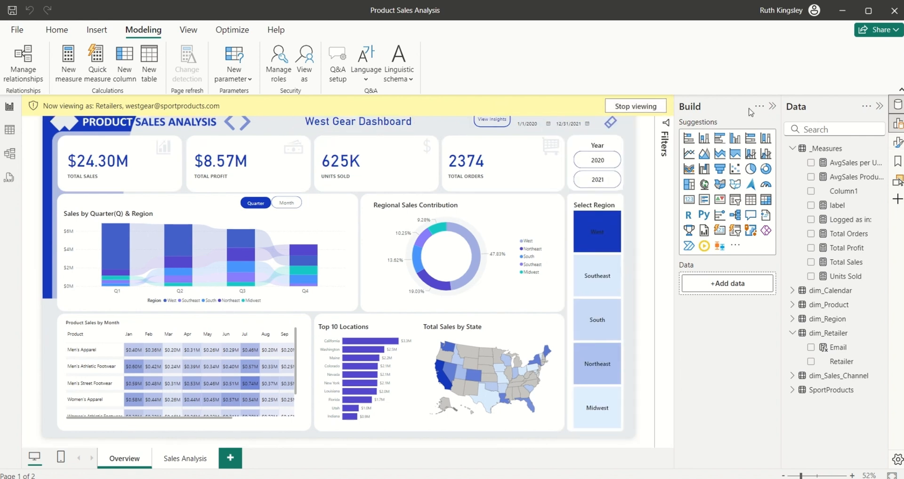
{"action": "left_click", "coordinate": [772, 107]}
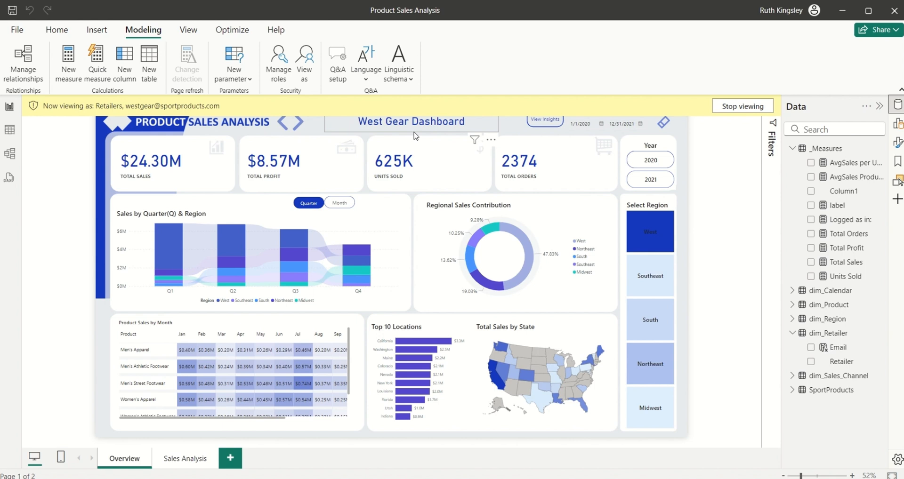
{"action": "left_click", "coordinate": [737, 107]}
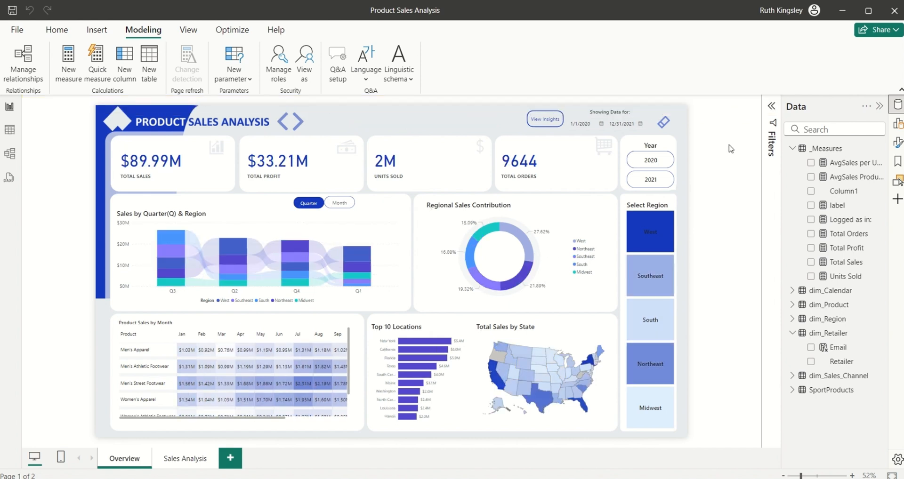
{"action": "left_click", "coordinate": [12, 14]}
Step: Create the 'Sport Products Sales' workspace from the Power BI Workspaces list
{"action": "mouse_move", "coordinate": [570, 478]}
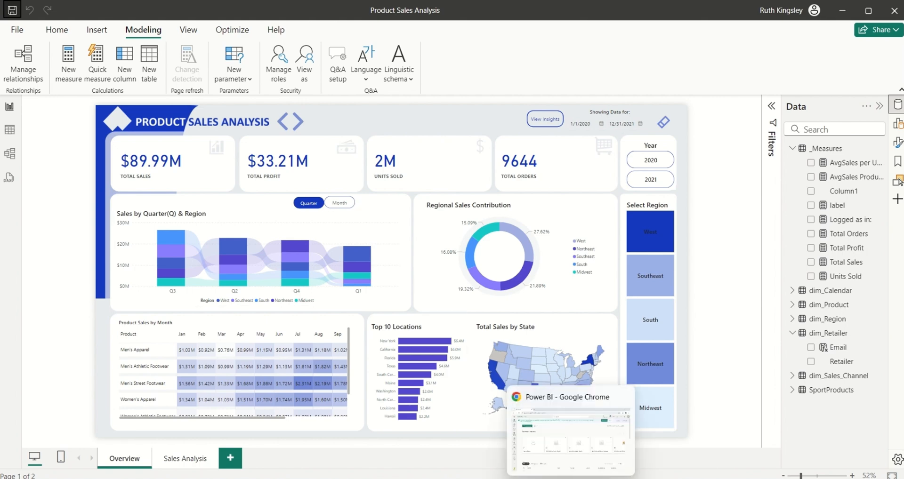
{"action": "left_click", "coordinate": [565, 441]}
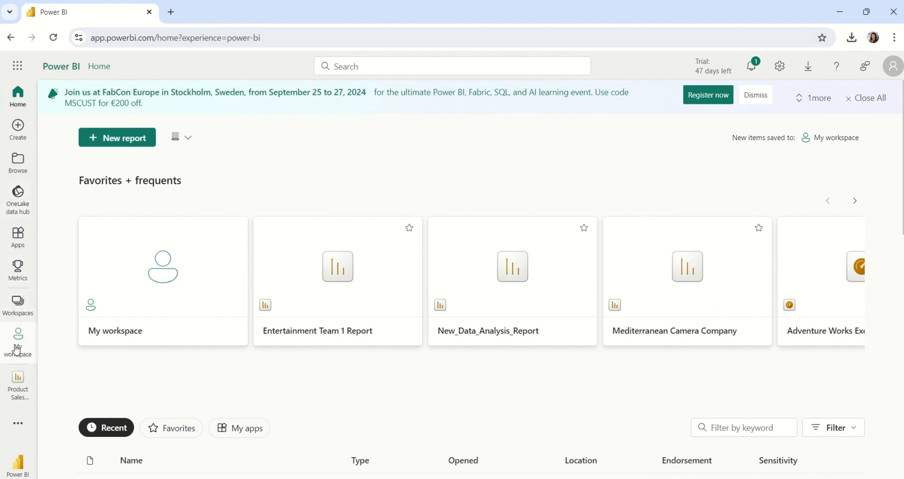
{"action": "left_click", "coordinate": [22, 306]}
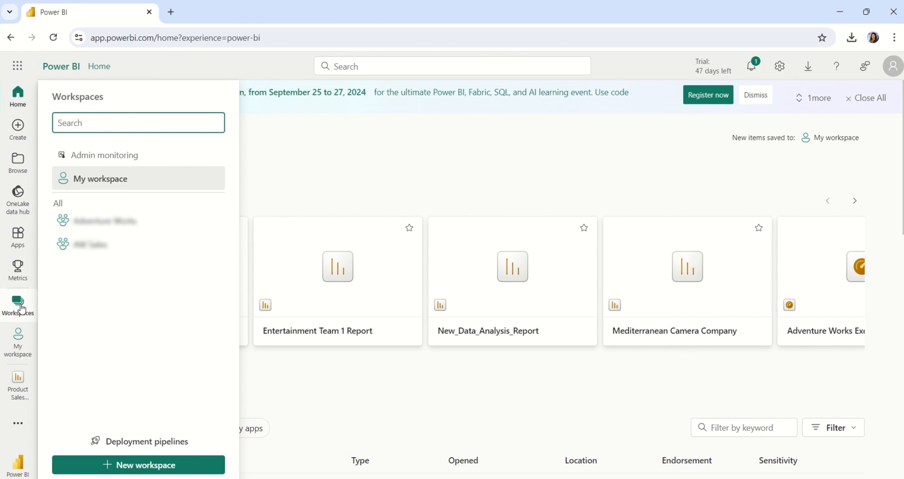
{"action": "left_click", "coordinate": [121, 466]}
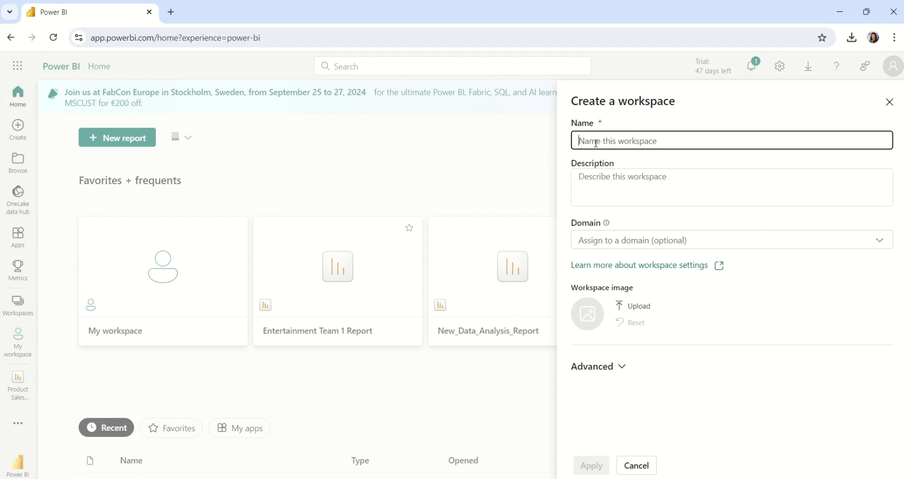
{"action": "type", "text": "Sp"}
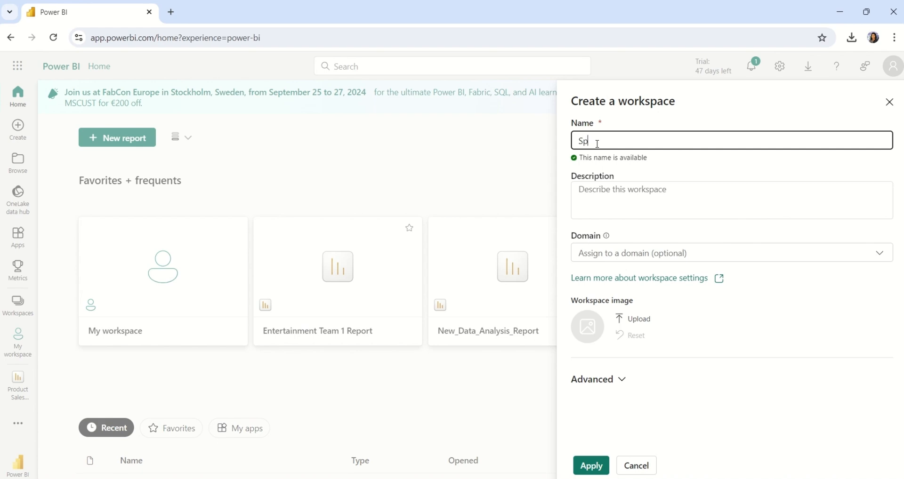
{"action": "type", "text": "ort Products Sales"}
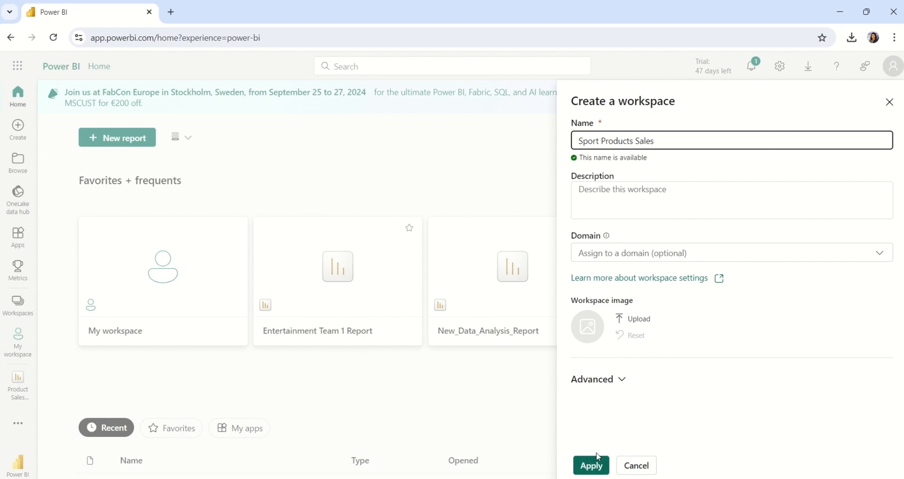
{"action": "left_click", "coordinate": [626, 384]}
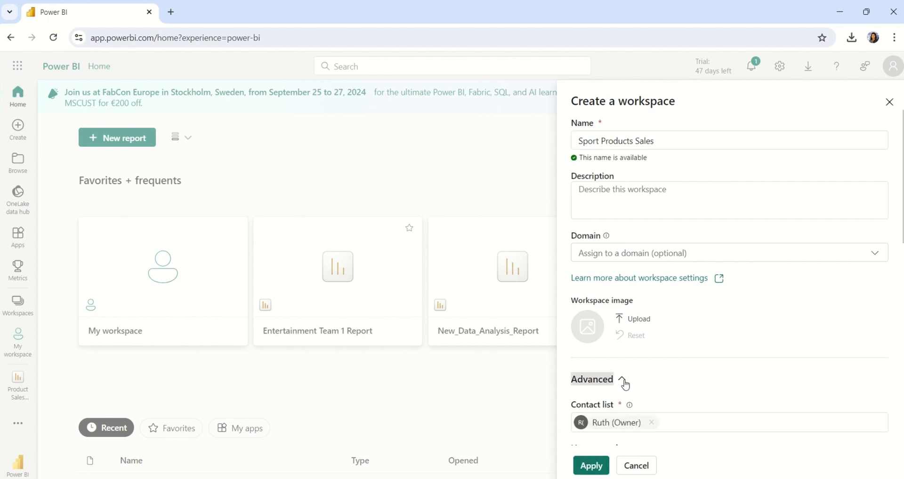
{"action": "left_click", "coordinate": [622, 384]}
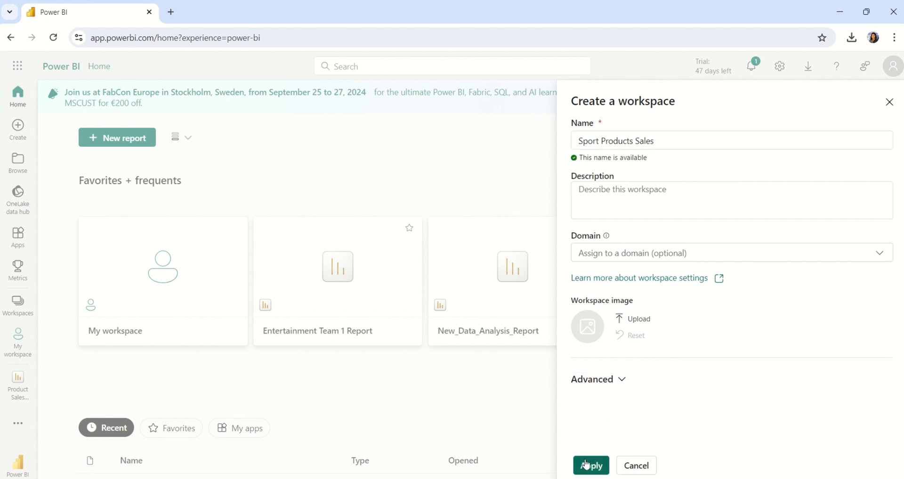
{"action": "left_click", "coordinate": [595, 467]}
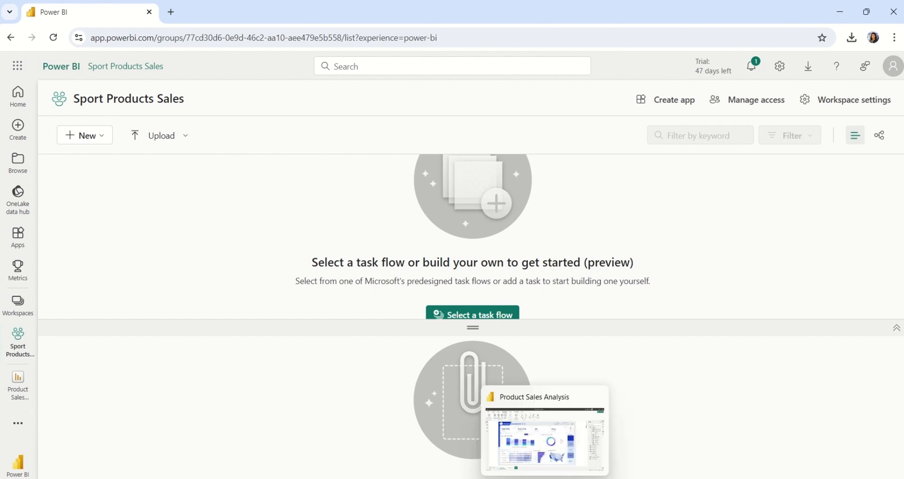
Step: Publish Product Sales Analysis.pbix to Sport Products Sales and dismiss the success message
{"action": "left_click", "coordinate": [542, 464]}
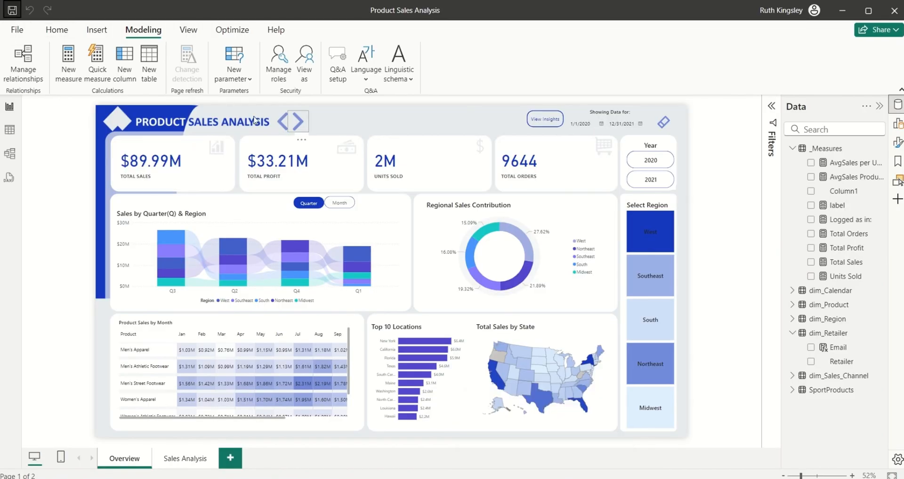
{"action": "left_click", "coordinate": [60, 34]}
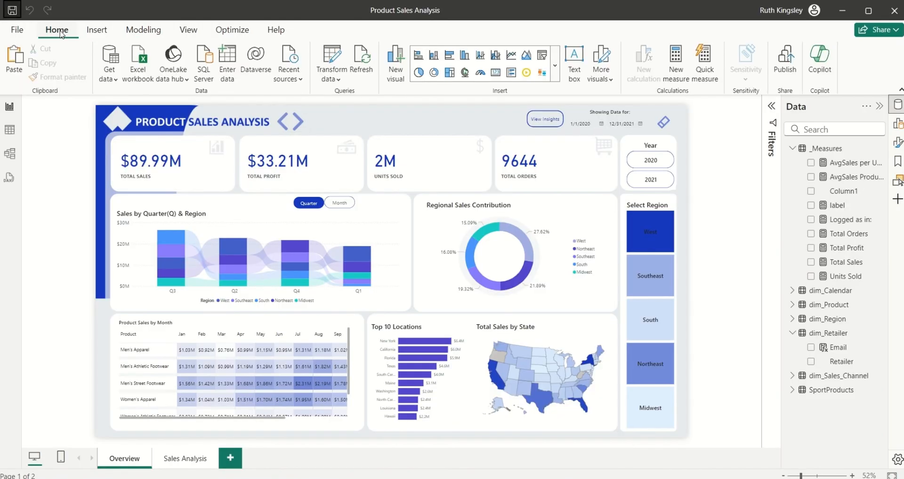
{"action": "left_click", "coordinate": [785, 69]}
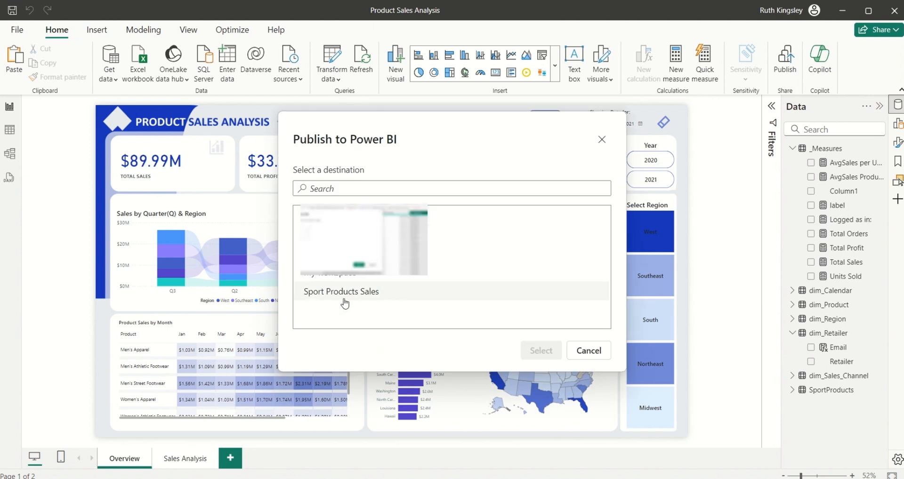
{"action": "left_click", "coordinate": [343, 300]}
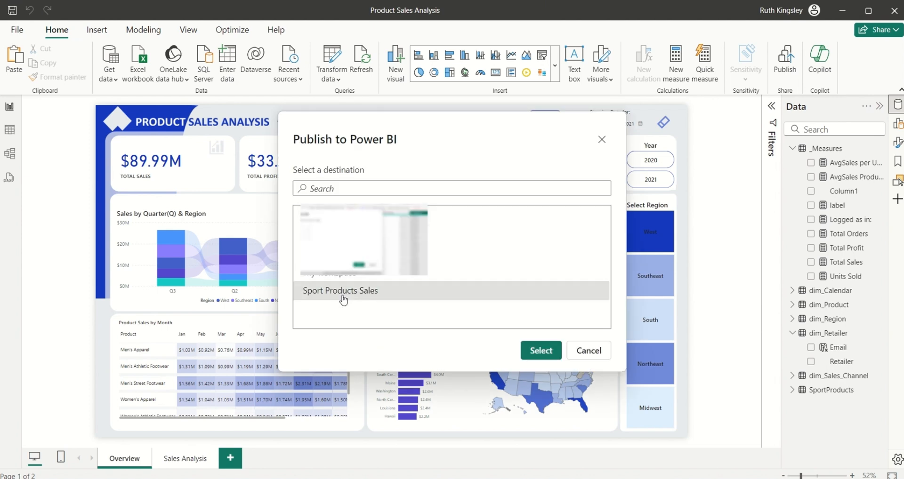
{"action": "left_click", "coordinate": [540, 351]}
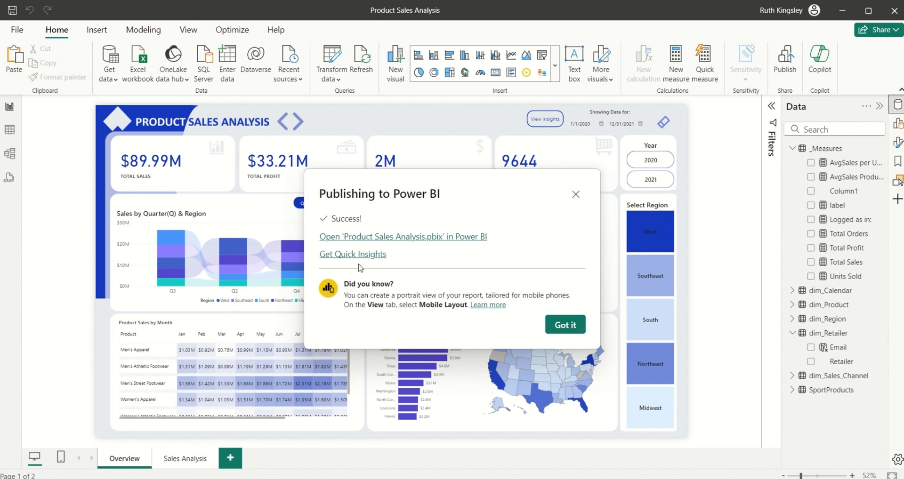
{"action": "left_click", "coordinate": [578, 328]}
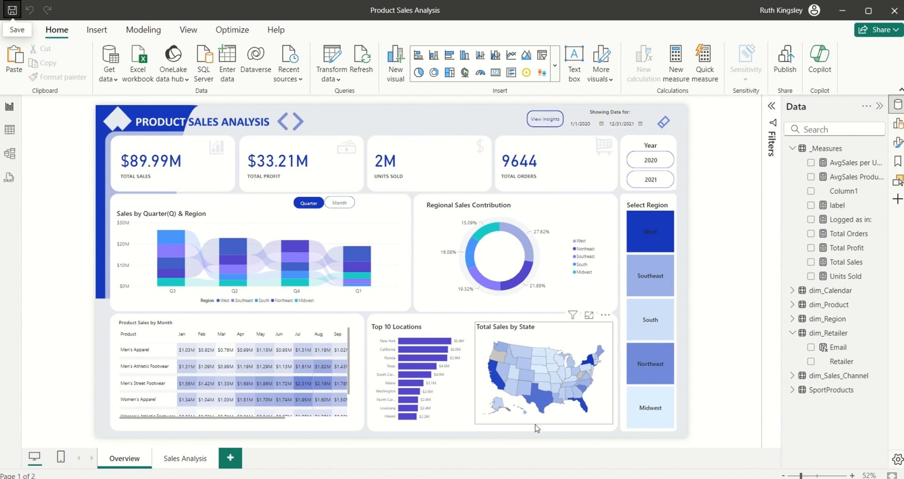
Step: Refresh the Sport Products Sales workspace and open the published Product Sales Analysis report
{"action": "mouse_move", "coordinate": [544, 478]}
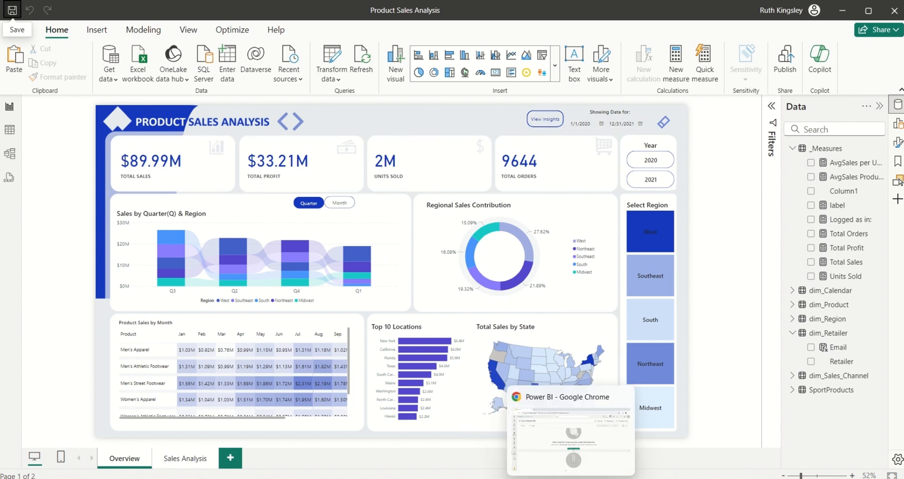
{"action": "left_click", "coordinate": [565, 434]}
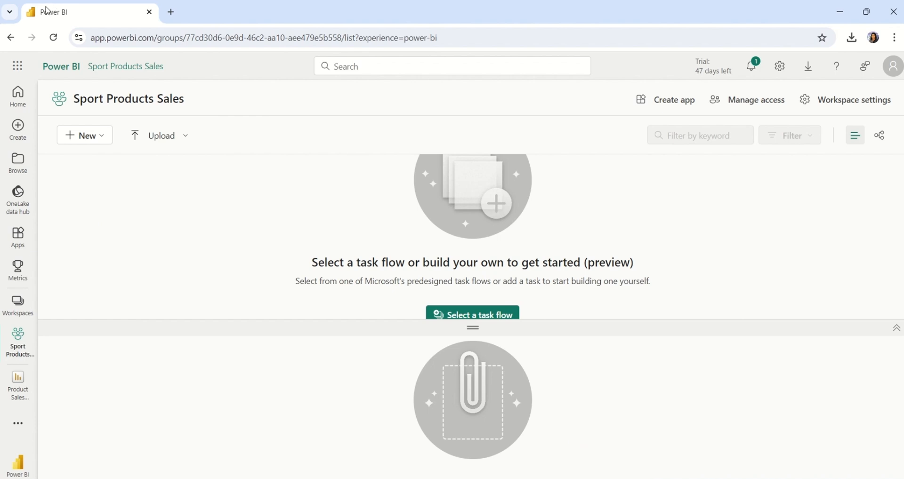
{"action": "left_click", "coordinate": [54, 38]}
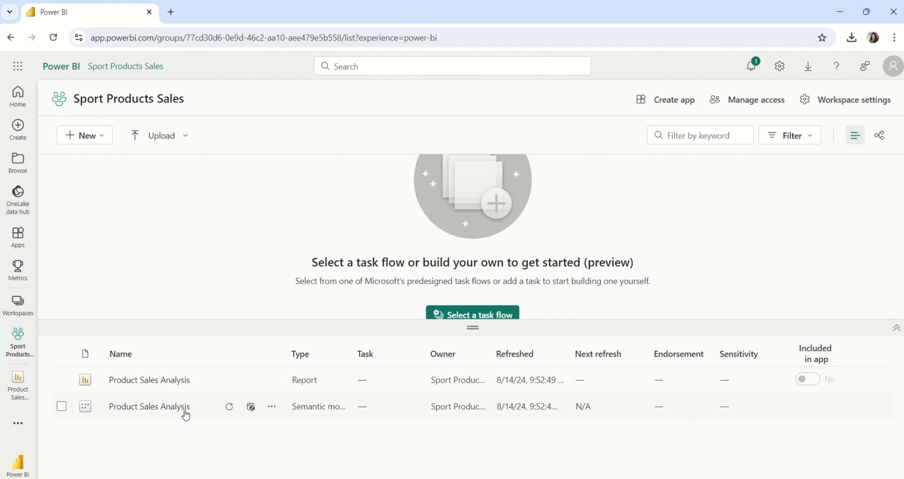
{"action": "left_click", "coordinate": [157, 385]}
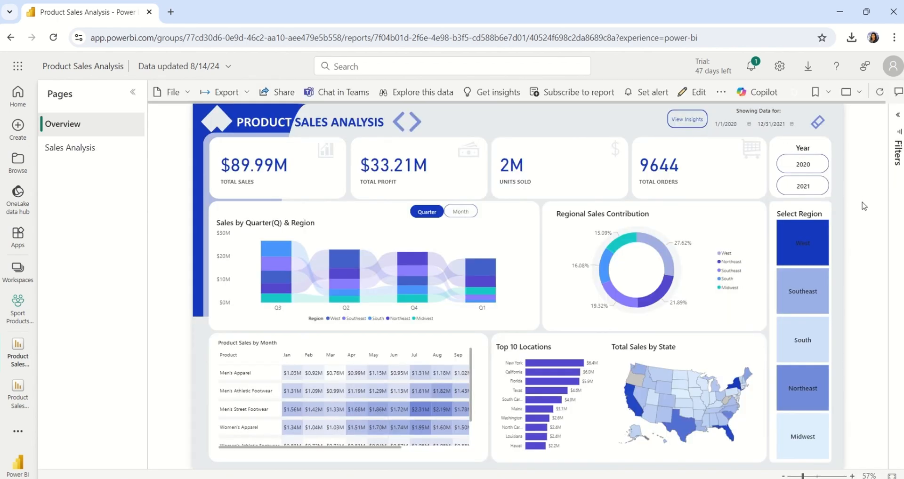
Step: Return to the workspace list and open the Product Sales Analysis semantic model's options
{"action": "left_click", "coordinate": [13, 42]}
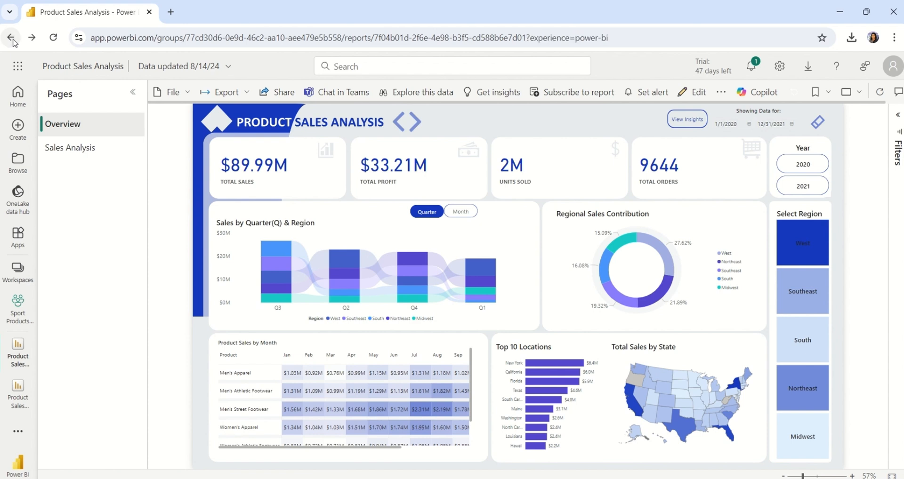
{"action": "left_click", "coordinate": [16, 42]}
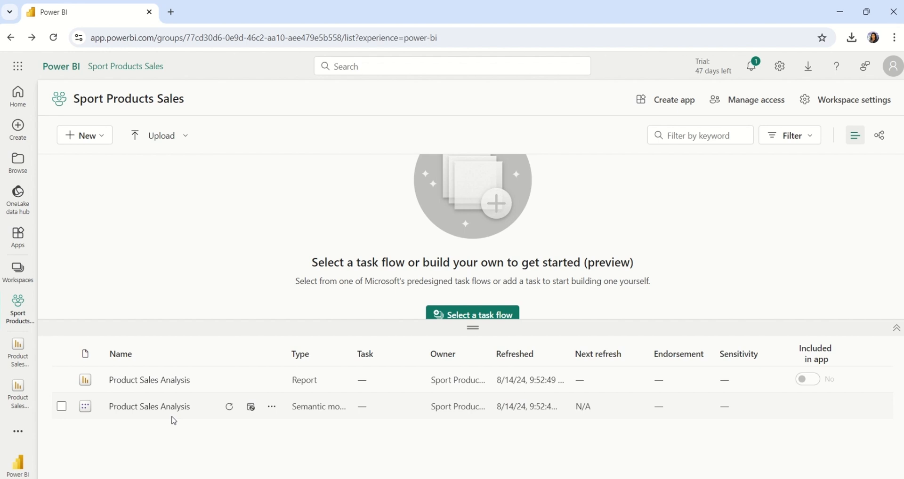
{"action": "left_click", "coordinate": [272, 408]}
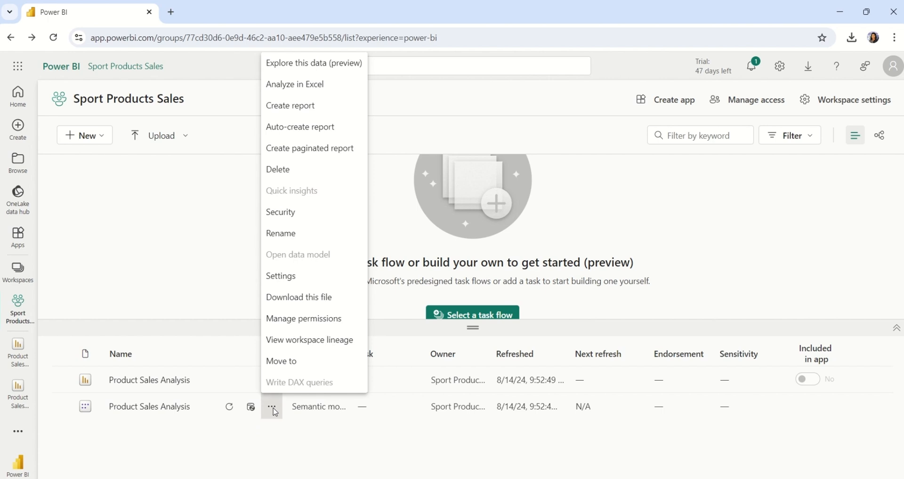
Step: Open the model's Security settings and enter a retailer's e-mail address under Retailers
{"action": "left_click", "coordinate": [290, 217]}
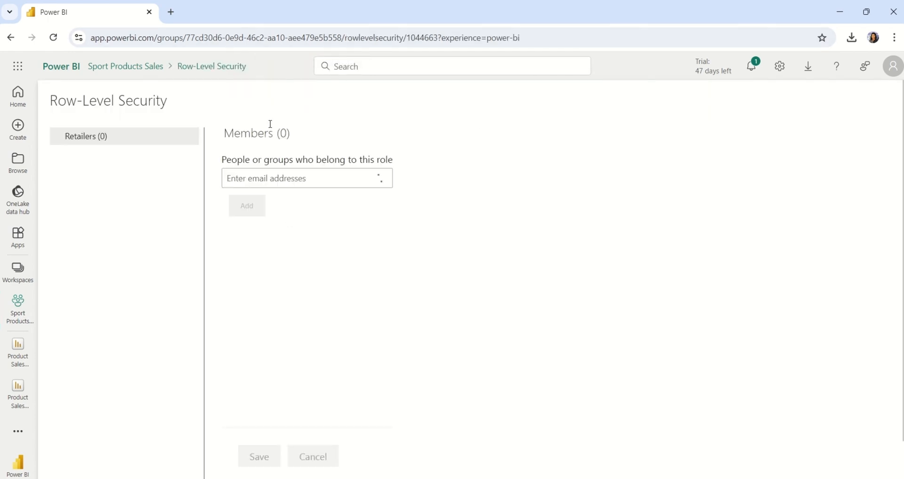
{"action": "left_click", "coordinate": [276, 181]}
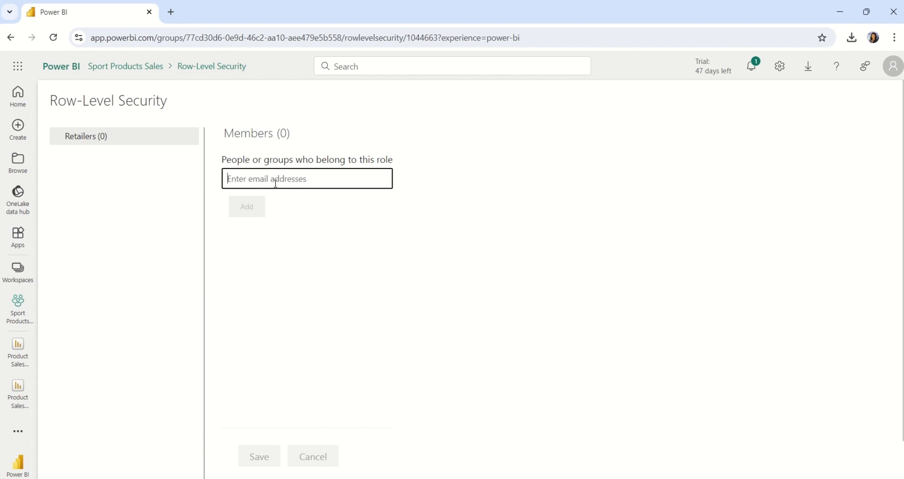
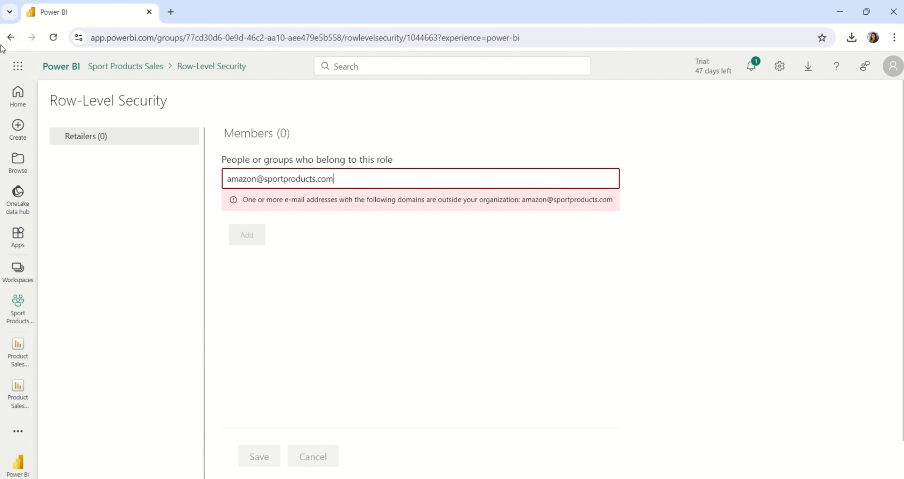
{"action": "left_click", "coordinate": [18, 67]}
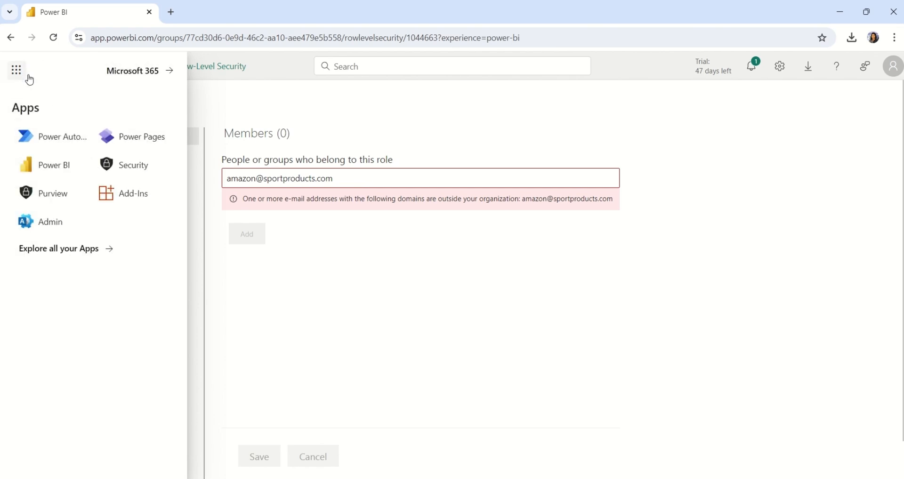
Step: Go to Guest users in the Microsoft 365 admin center and choose Add a guest user
{"action": "left_click", "coordinate": [64, 227]}
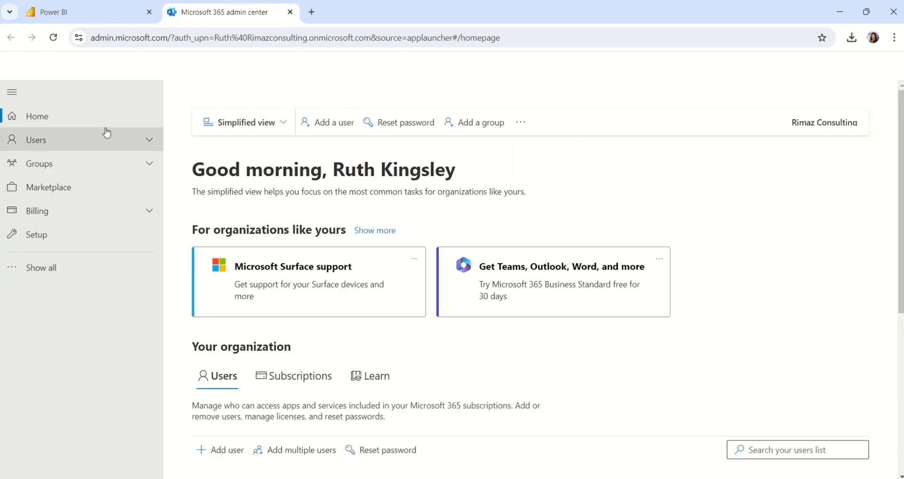
{"action": "left_click", "coordinate": [74, 144]}
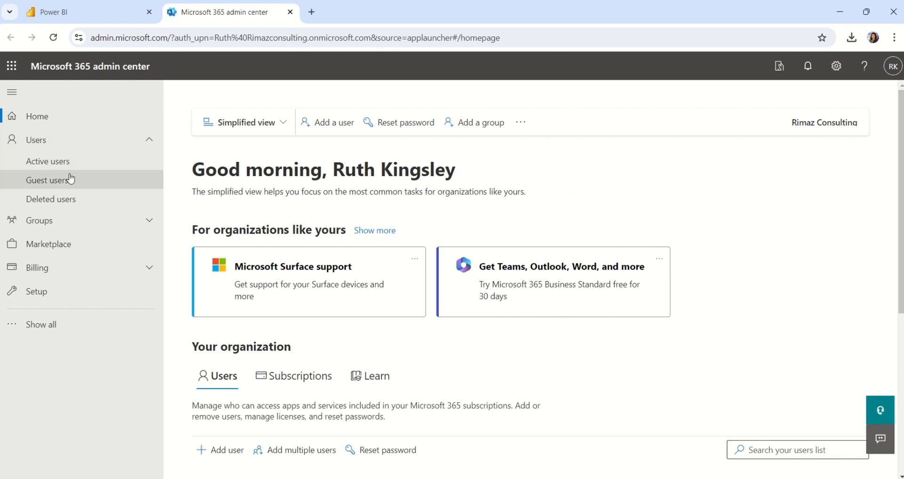
{"action": "left_click", "coordinate": [70, 180]}
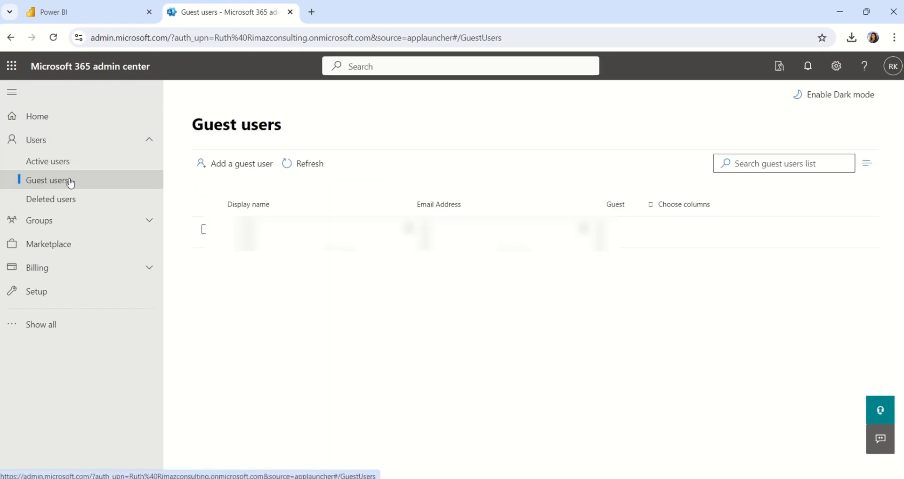
{"action": "left_click", "coordinate": [247, 167]}
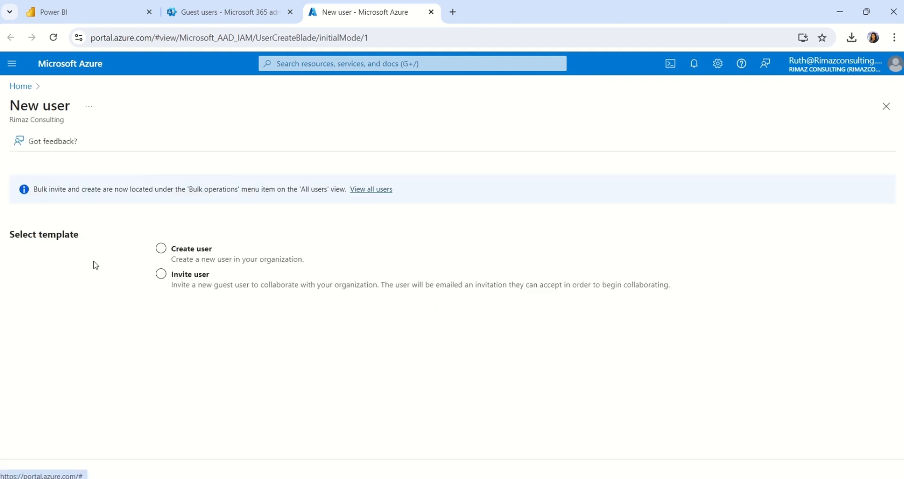
Step: Choose Invite user and enter guest name Amazon with the retailer's e-mail address
{"action": "left_click", "coordinate": [161, 253]}
{"action": "left_click", "coordinate": [162, 275]}
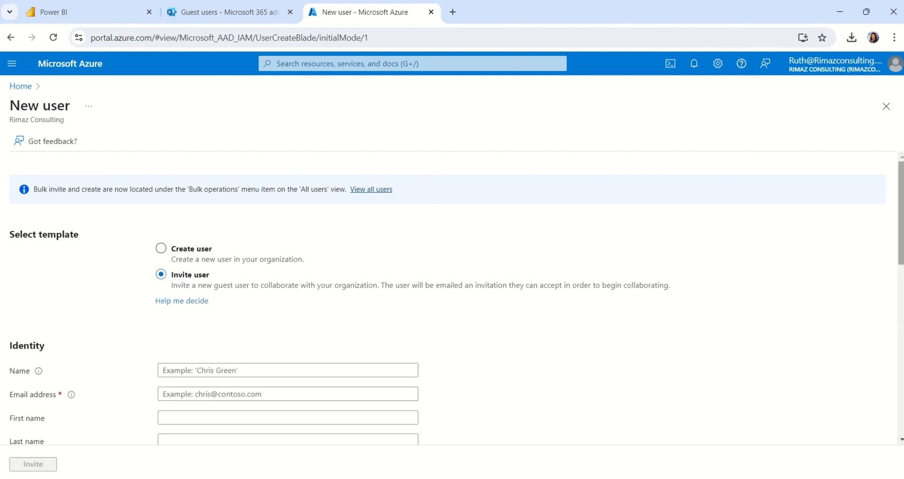
{"action": "left_click_drag", "start_coordinate": [900, 202], "coordinate": [900, 256]}
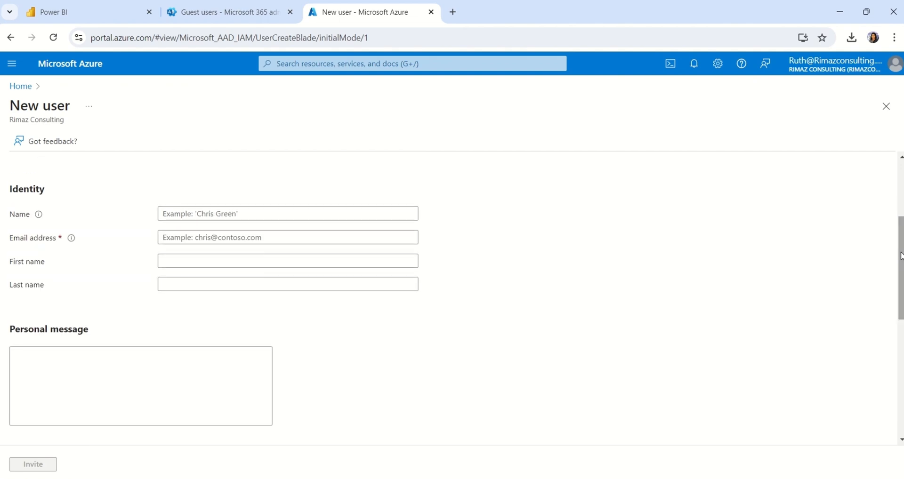
{"action": "left_click", "coordinate": [272, 214]}
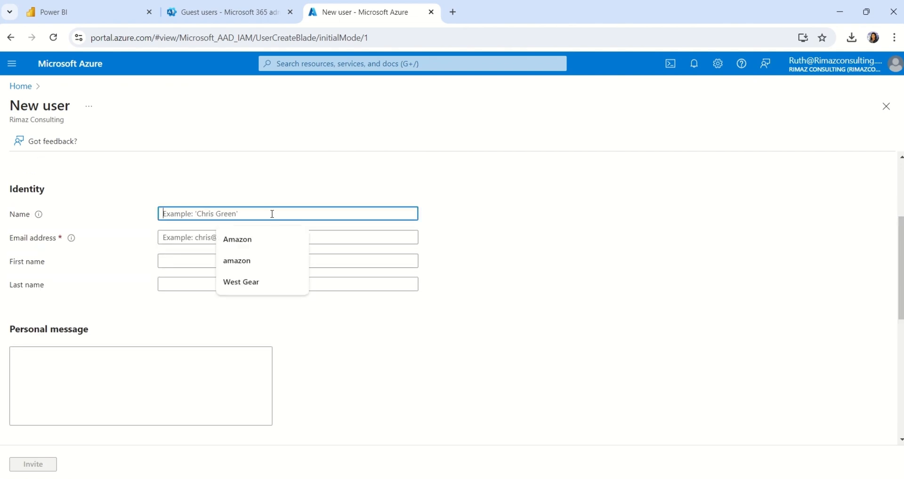
{"action": "left_click", "coordinate": [264, 244]}
{"action": "left_click", "coordinate": [224, 239]}
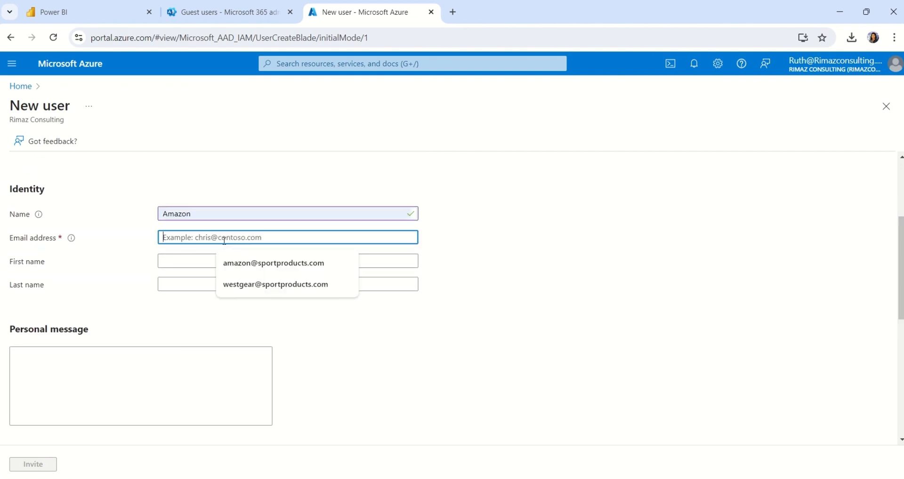
{"action": "left_click", "coordinate": [238, 267]}
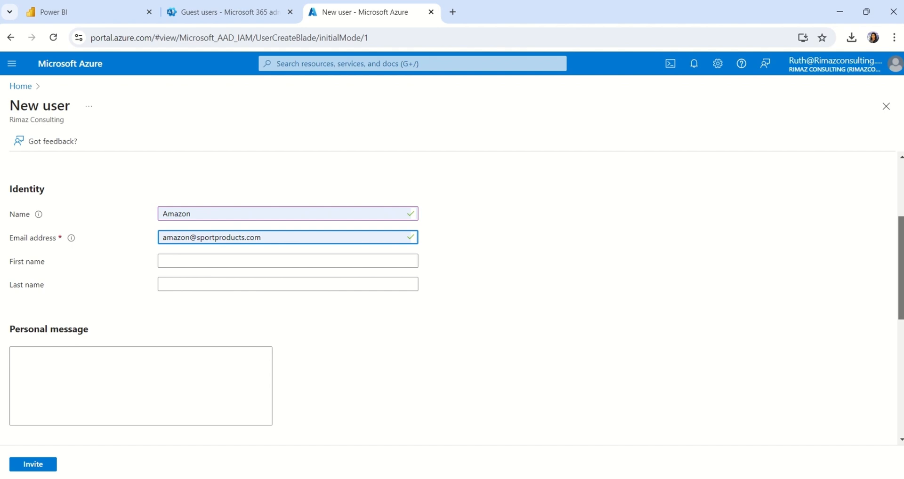
Step: Paste the Sport Products Sales Performance welcome message and send the invitation
{"action": "left_click_drag", "start_coordinate": [900, 251], "coordinate": [900, 279]}
{"action": "left_click", "coordinate": [116, 309]}
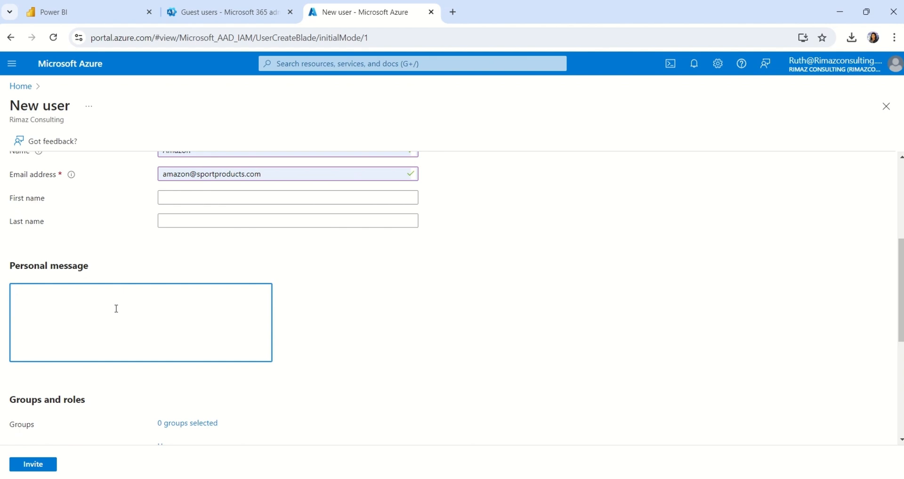
{"action": "type", "text": "Welcome to Rimaz Consulting! You are invited to view your Sport Products Sales Performance."}
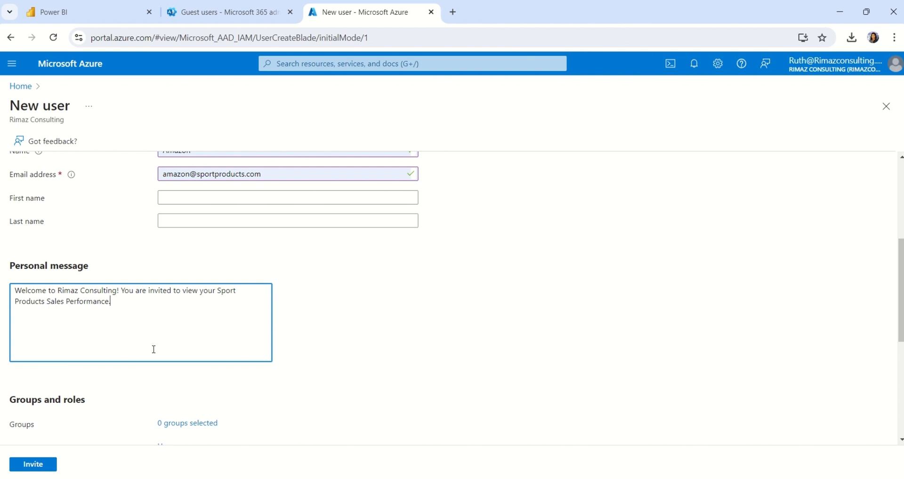
{"action": "left_click_drag", "start_coordinate": [902, 272], "coordinate": [902, 365]}
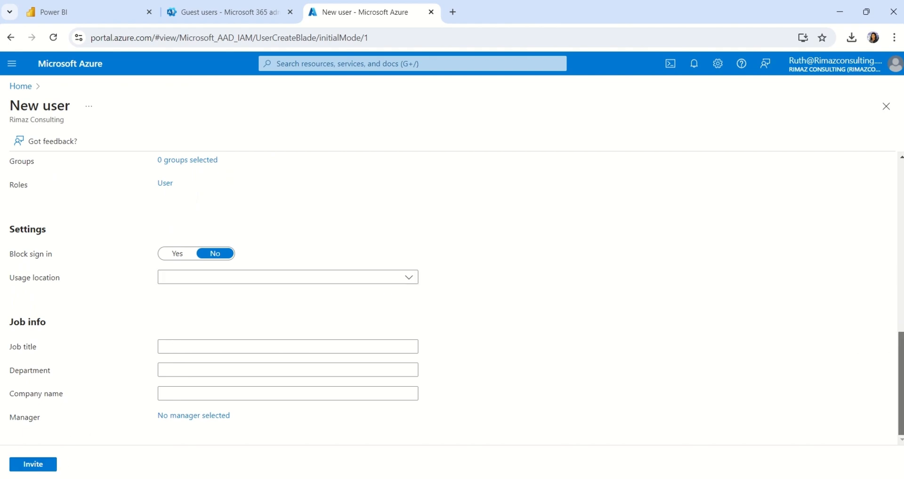
{"action": "left_click", "coordinate": [53, 467]}
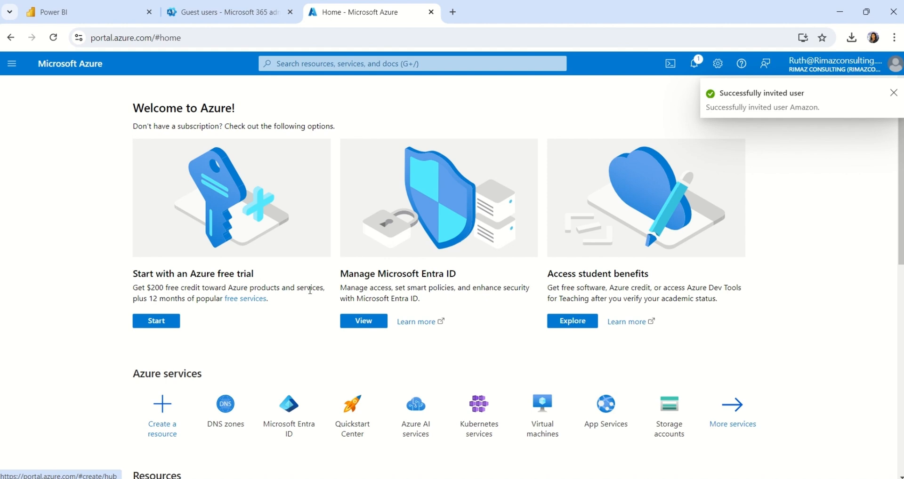
Step: From Microsoft Entra ID's Users list, open Bulk operations > Bulk invite
{"action": "left_click", "coordinate": [370, 323]}
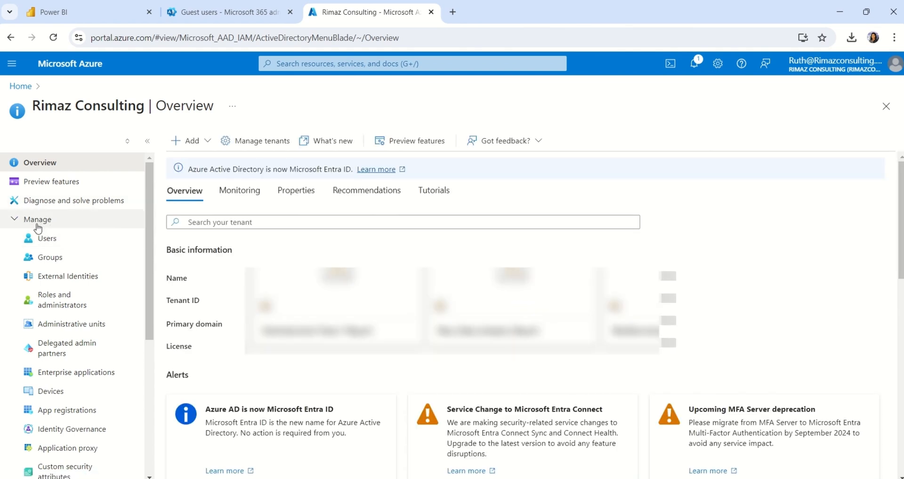
{"action": "left_click", "coordinate": [62, 244]}
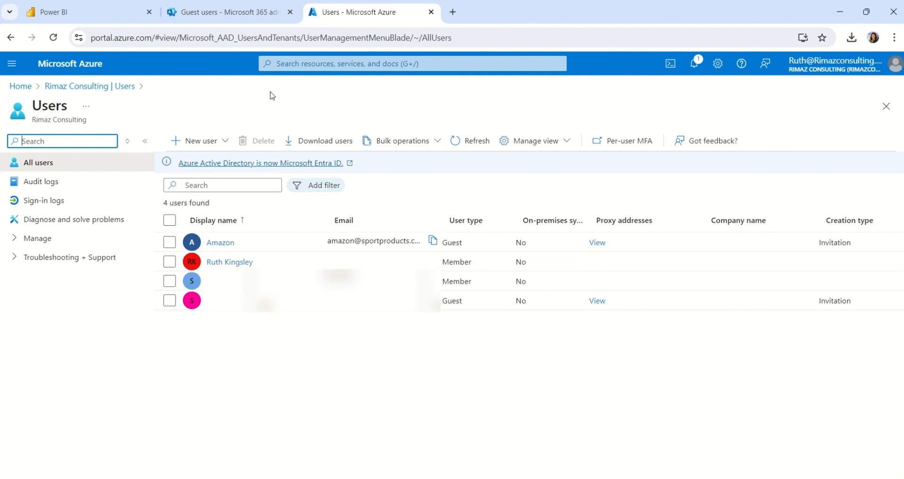
{"action": "left_click", "coordinate": [431, 142]}
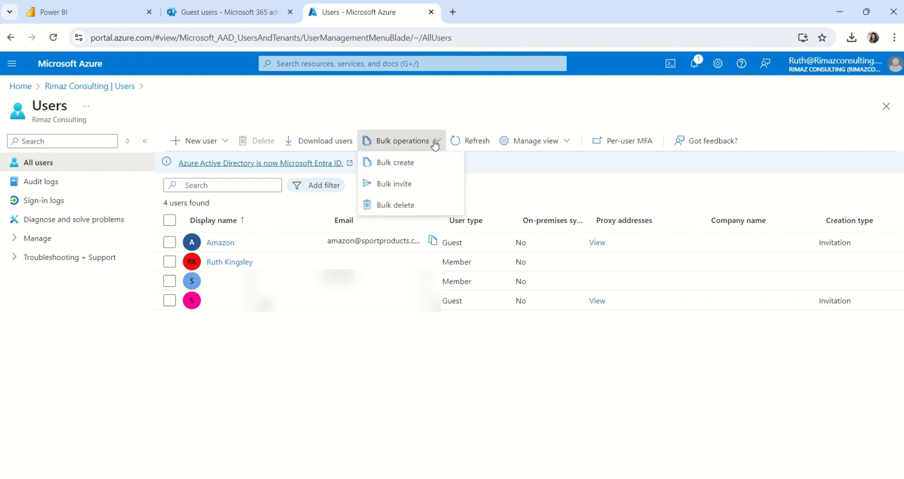
{"action": "left_click", "coordinate": [399, 183]}
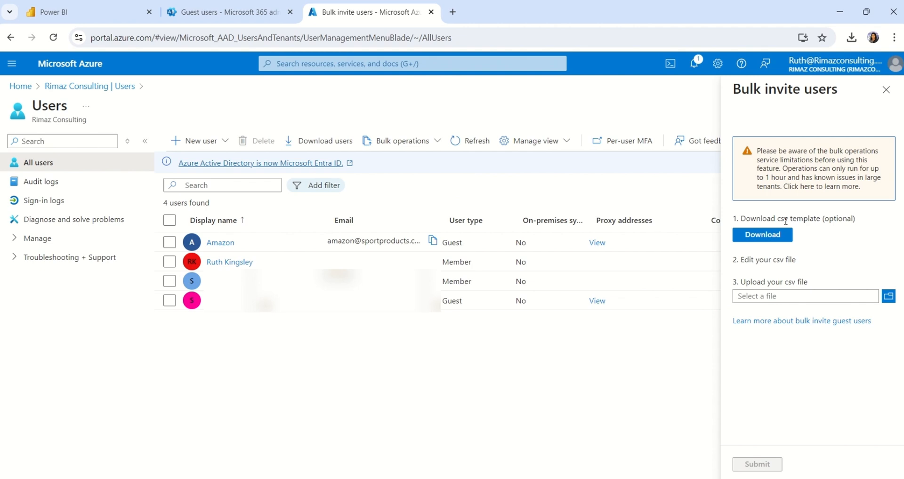
Step: Download the CSV invite template and AutoFit all its columns in Excel
{"action": "left_click", "coordinate": [762, 235]}
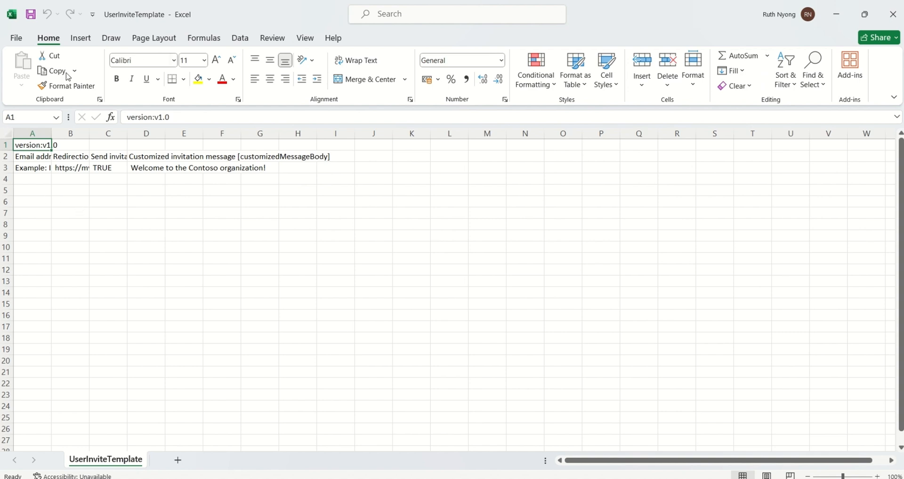
{"action": "left_click", "coordinate": [8, 131]}
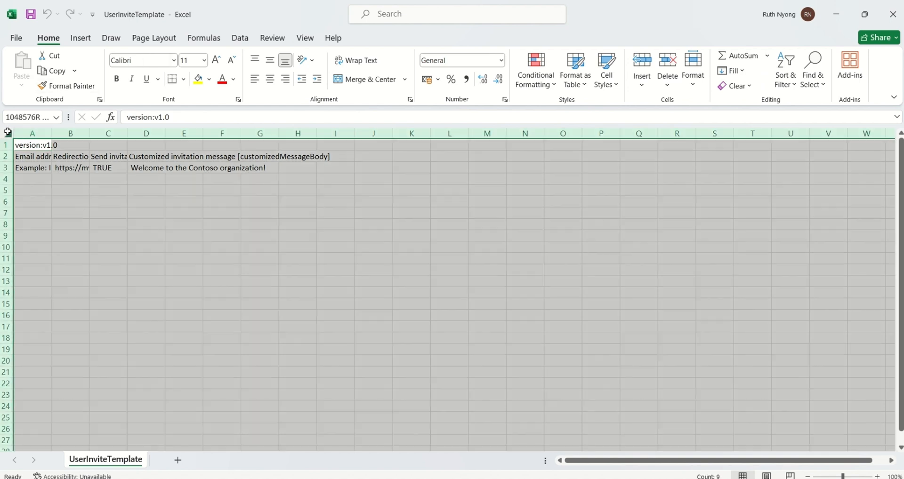
{"action": "left_click_drag", "start_coordinate": [51, 136], "coordinate": [50, 137]}
{"action": "double_click", "coordinate": [50, 136]}
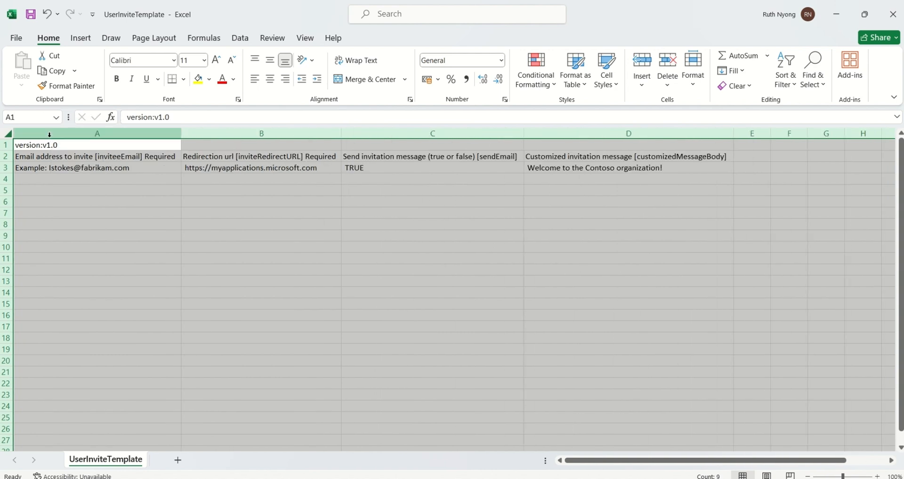
{"action": "left_click", "coordinate": [122, 213]}
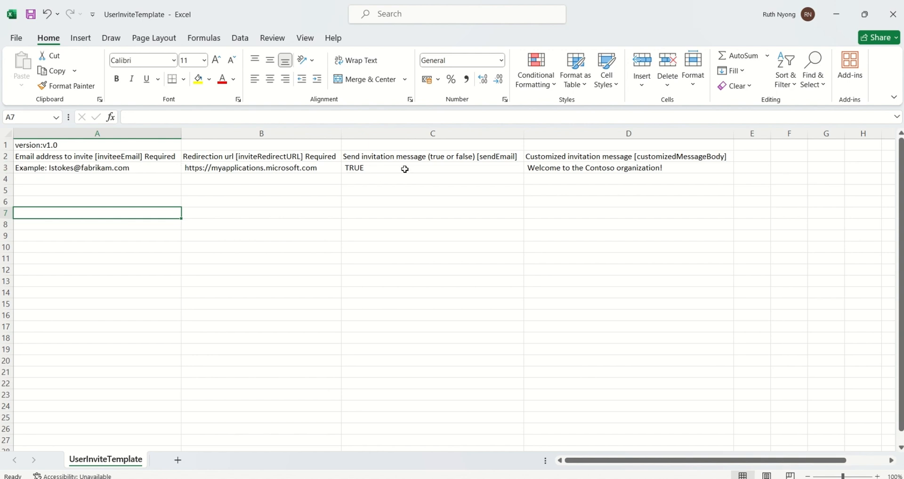
Step: Enter the West Gear retailer's e-mail in cell A3, then go back to Azure's Bulk invite page
{"action": "left_click", "coordinate": [143, 168]}
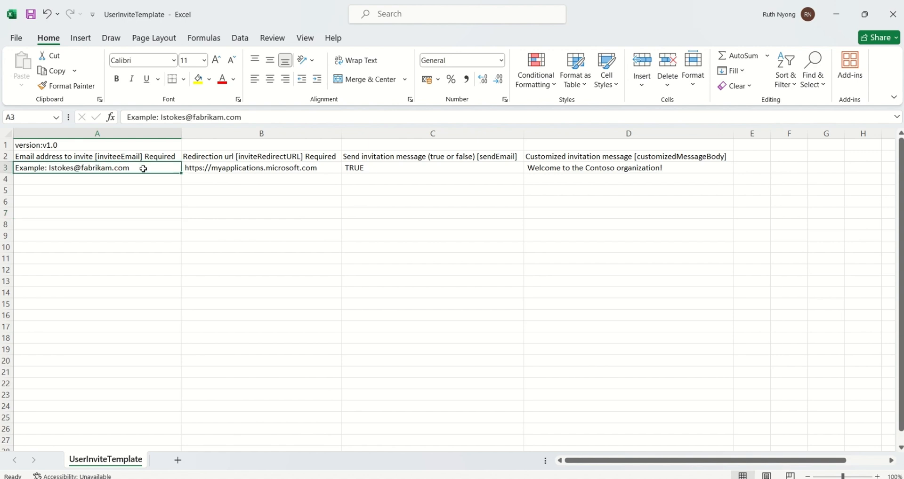
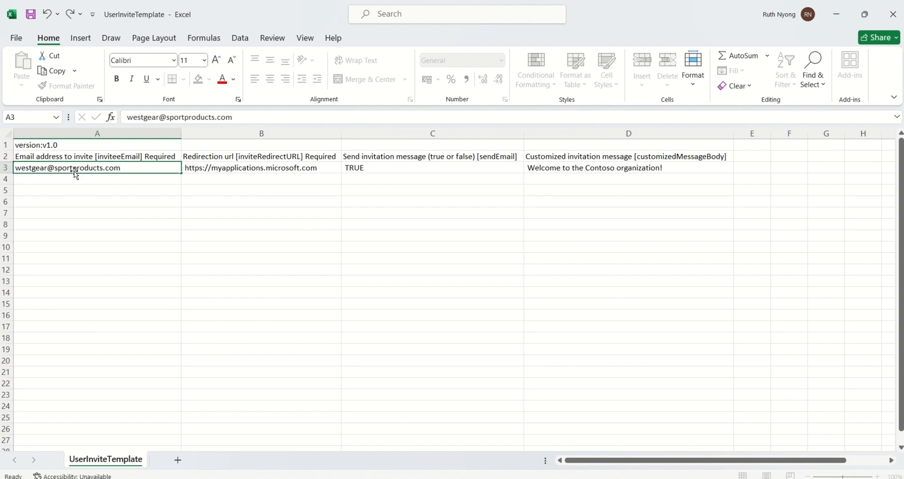
{"action": "key", "text": "Return"}
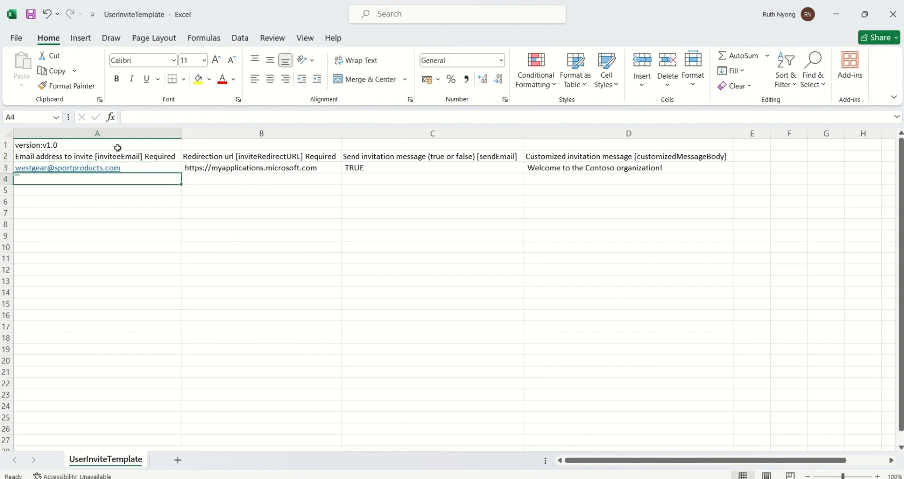
{"action": "left_click", "coordinate": [205, 170]}
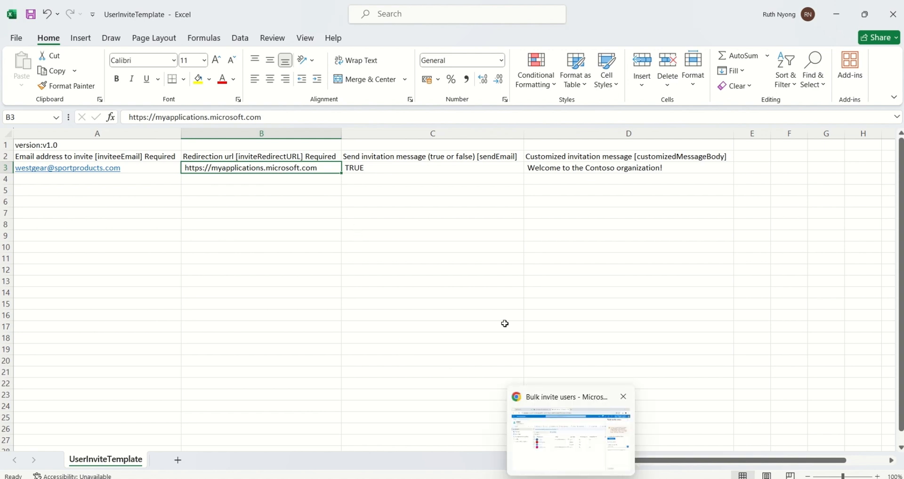
{"action": "left_click", "coordinate": [574, 466]}
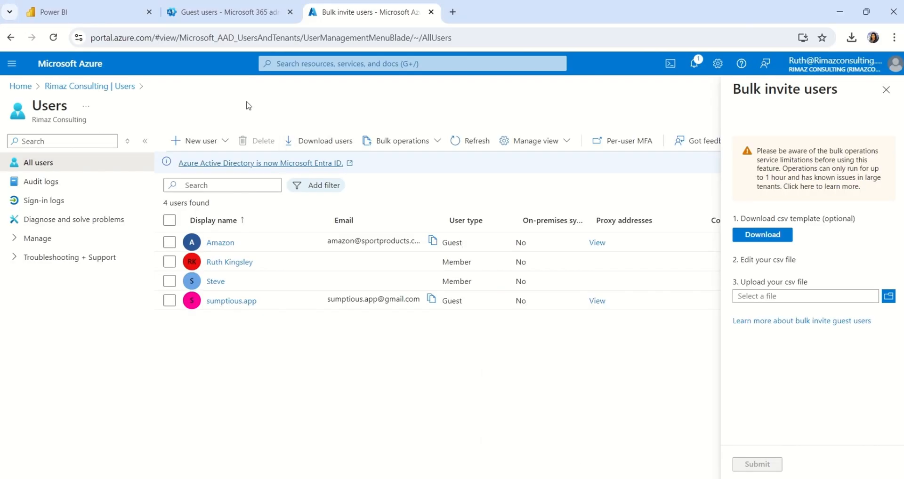
Step: Copy a share link to the Product Sales Analysis report in Power BI, then return to Excel
{"action": "left_click", "coordinate": [75, 13]}
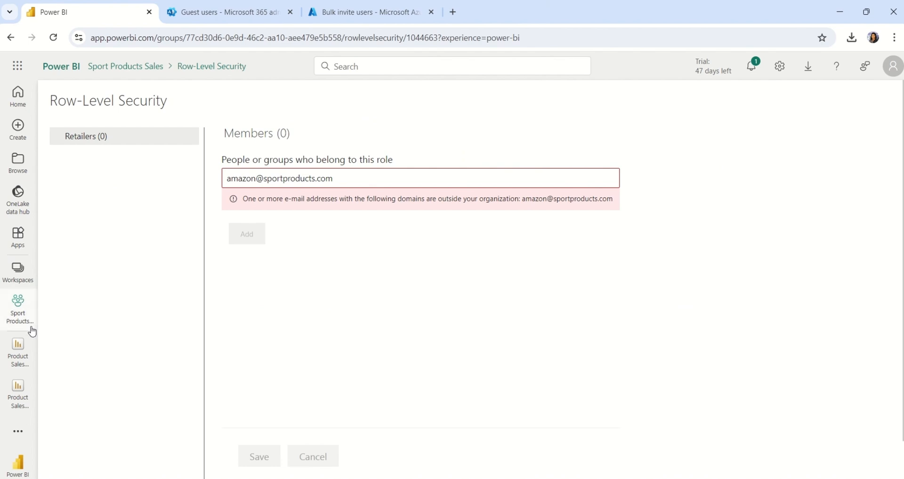
{"action": "left_click", "coordinate": [23, 347]}
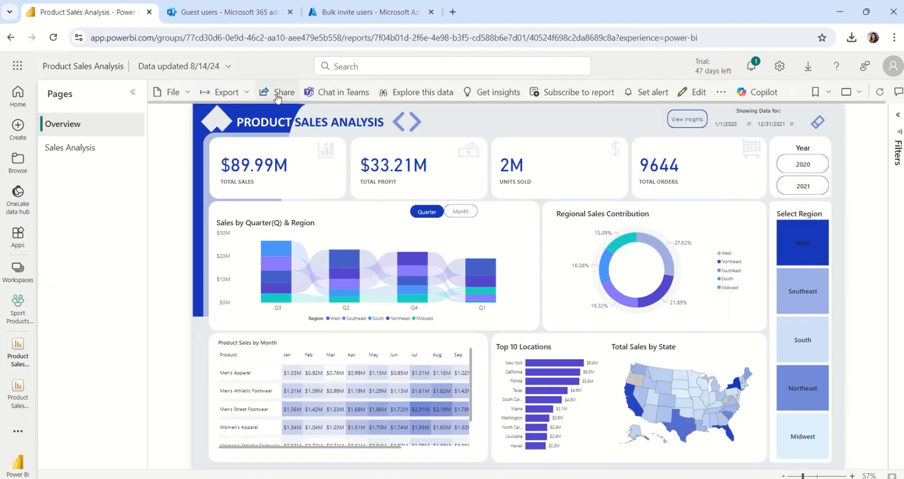
{"action": "left_click", "coordinate": [278, 94]}
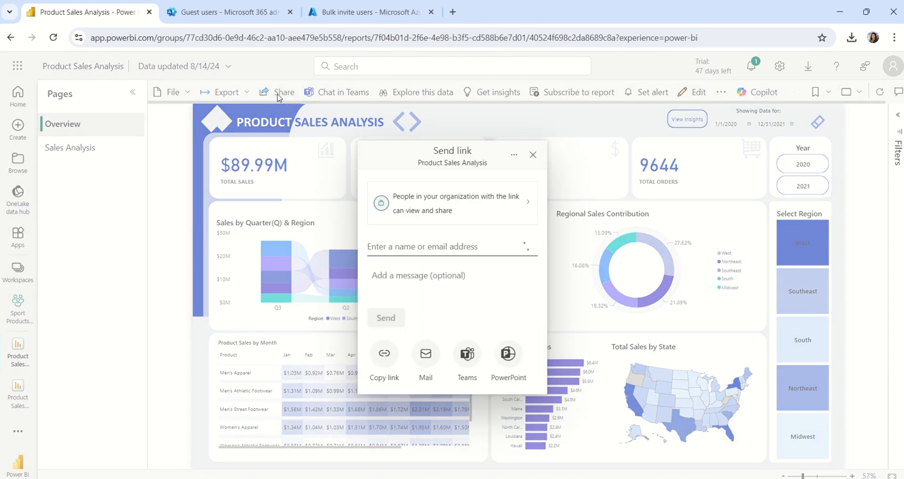
{"action": "left_click", "coordinate": [384, 354]}
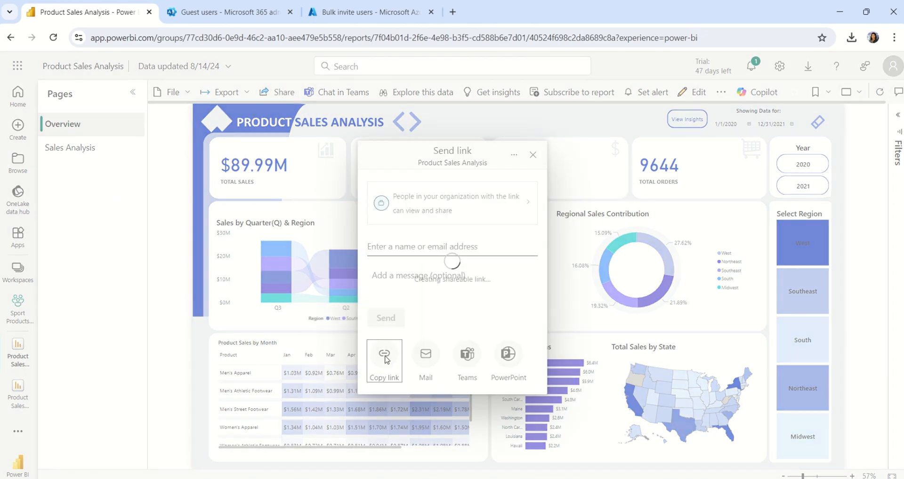
{"action": "left_click", "coordinate": [501, 281]}
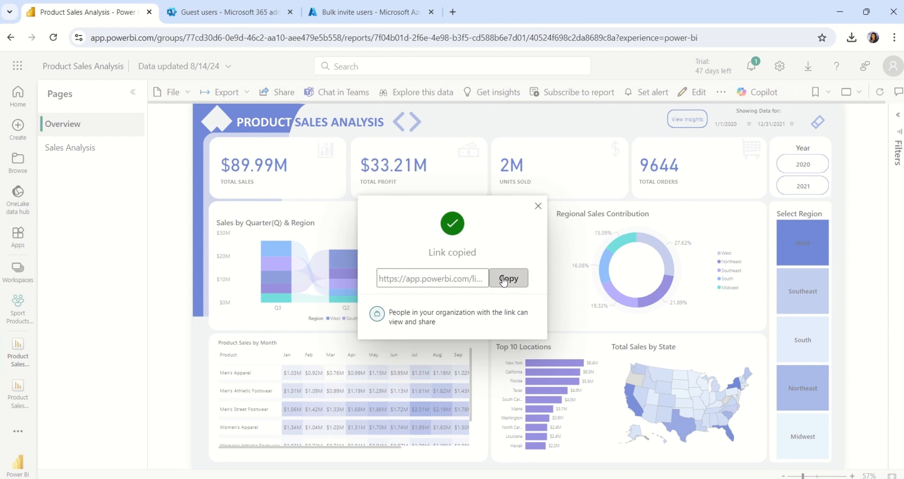
{"action": "left_click", "coordinate": [536, 205]}
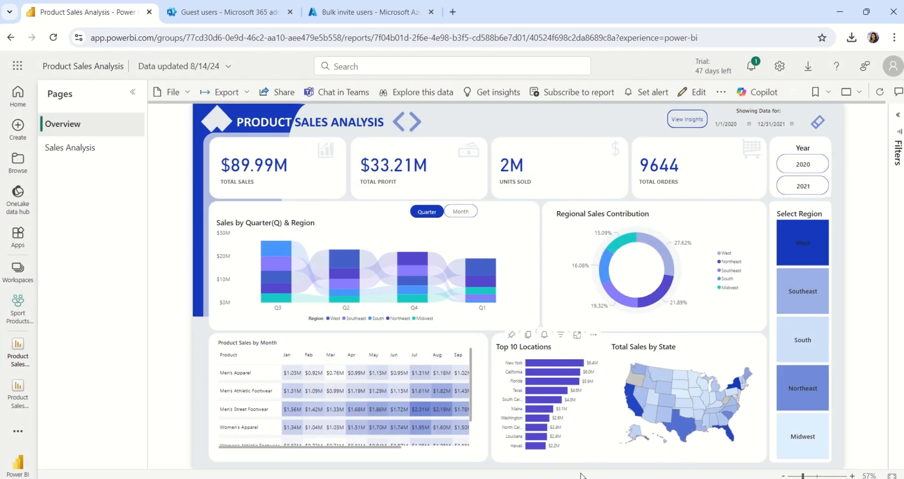
{"action": "mouse_move", "coordinate": [596, 478]}
{"action": "left_click", "coordinate": [625, 438]}
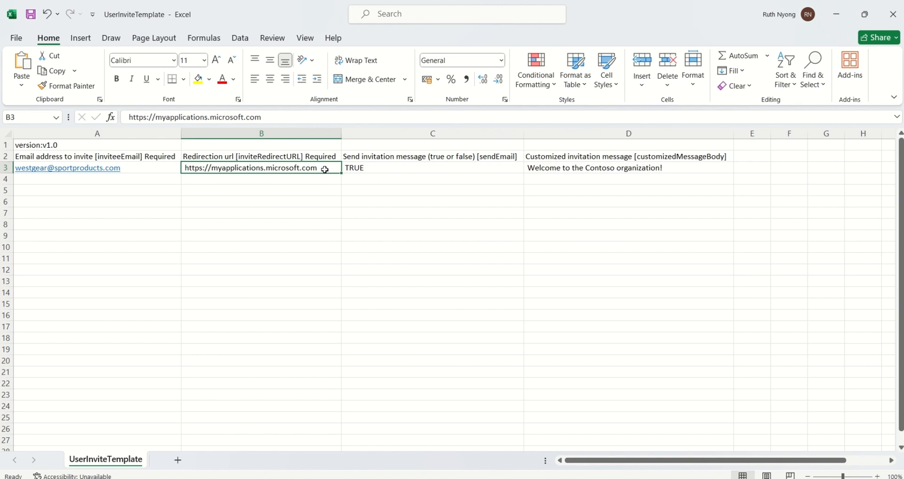
Step: Paste the Power BI report link as the redirect URL in cell B3
{"action": "key", "text": "BackSpace"}
{"action": "key", "text": "ctrl+v"}
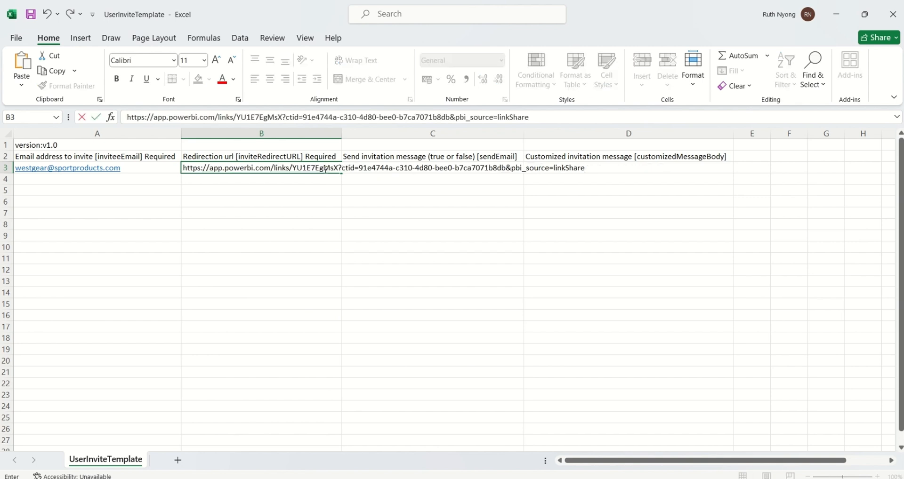
{"action": "key", "text": "Return"}
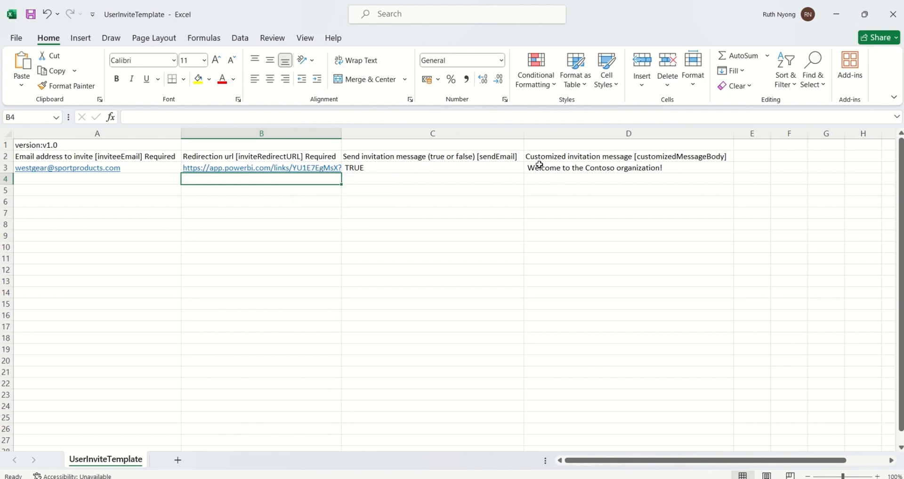
Step: Paste the Rimaz Consulting welcome message into D3 and switch back to the browser
{"action": "left_click", "coordinate": [568, 170]}
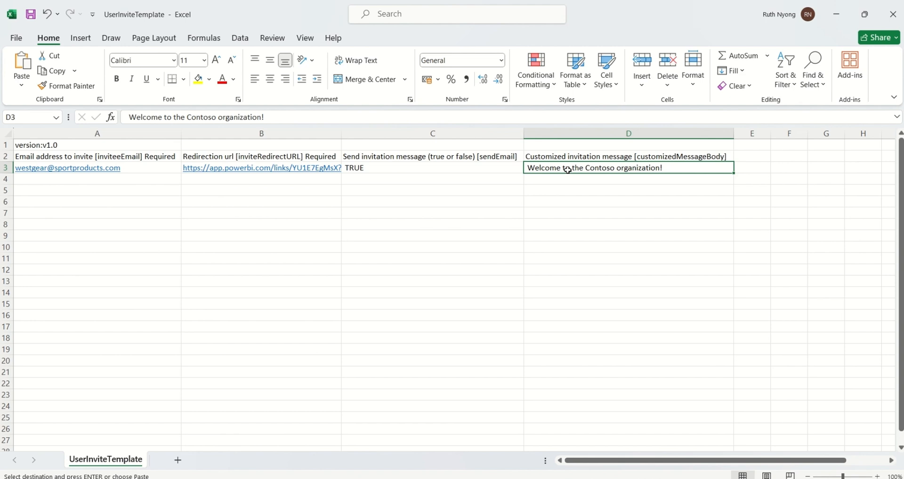
{"action": "key", "text": "ctrl+v"}
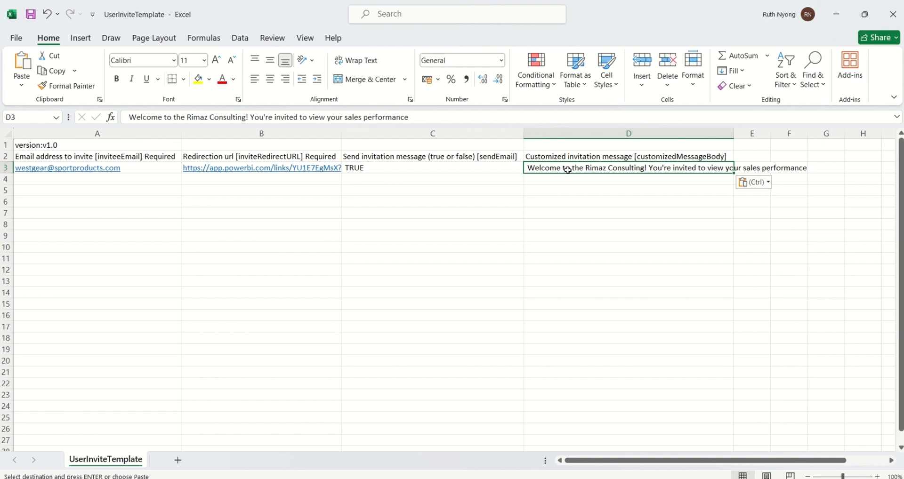
{"action": "key", "text": "Escape"}
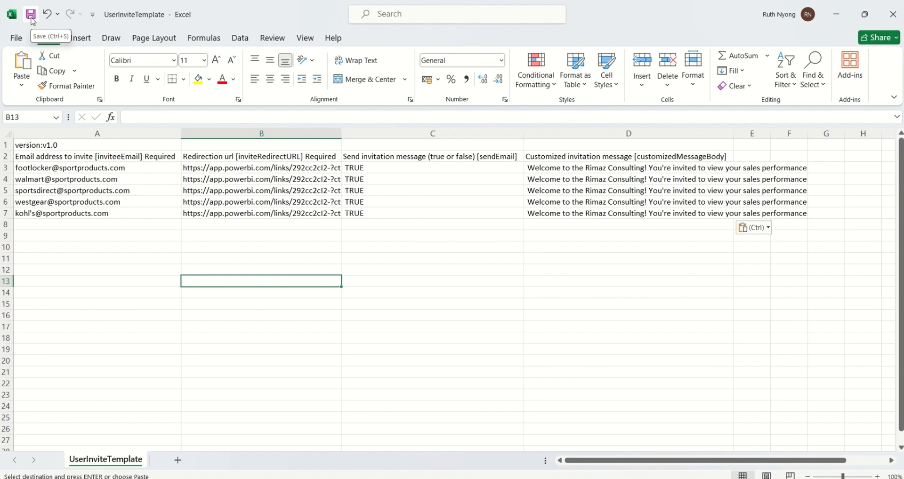
{"action": "left_click", "coordinate": [567, 458]}
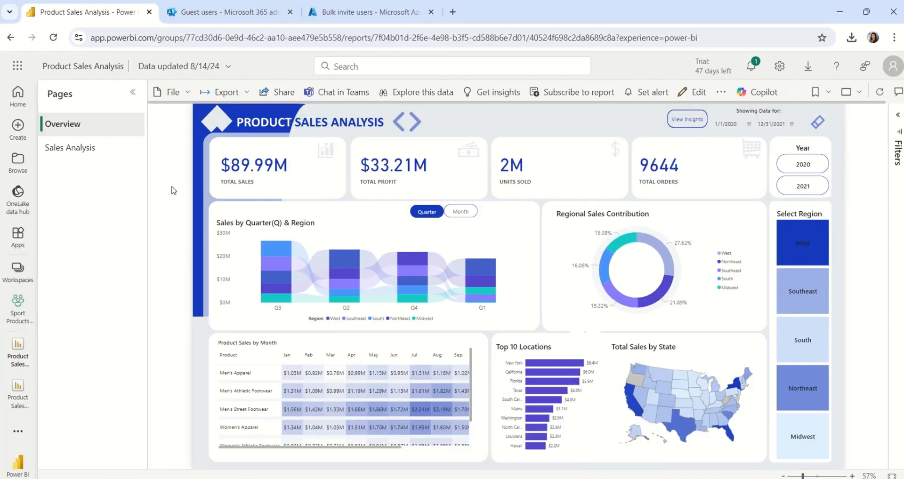
Step: Upload UserInviteTemplate.csv in Bulk invite users, submit it, and dismiss the success notification
{"action": "left_click", "coordinate": [342, 18]}
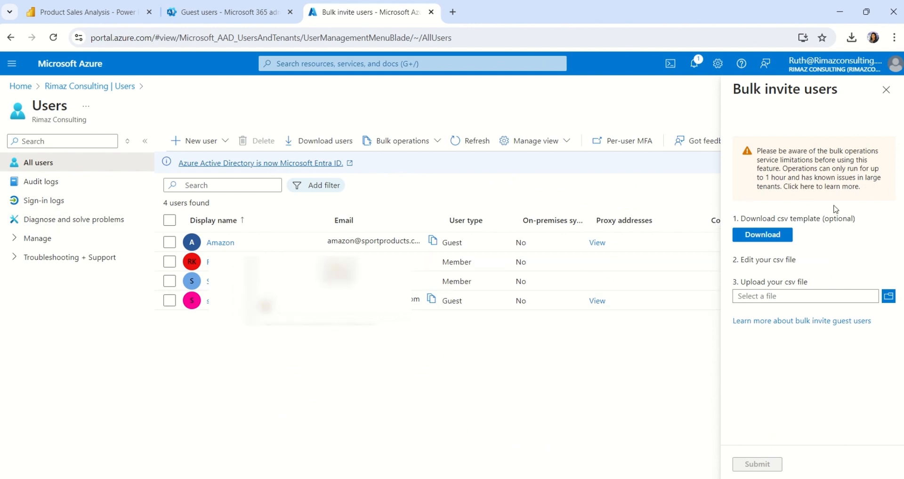
{"action": "left_click", "coordinate": [883, 300]}
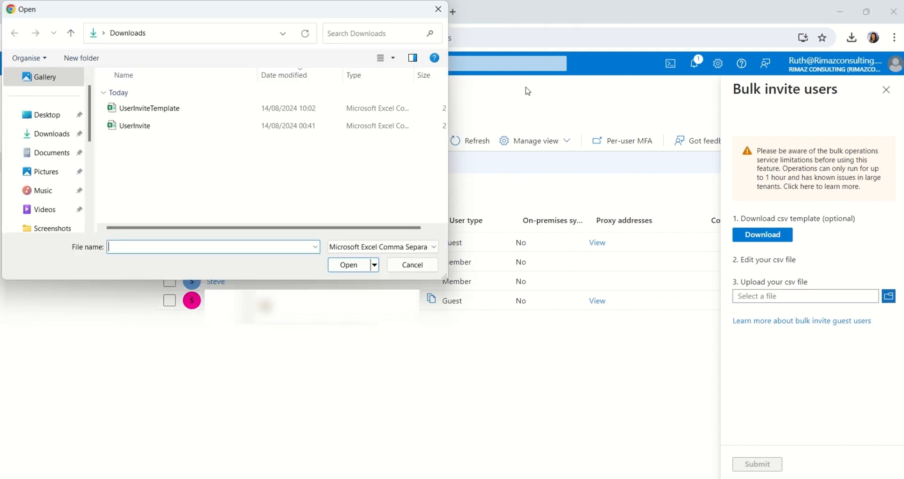
{"action": "left_click", "coordinate": [171, 113]}
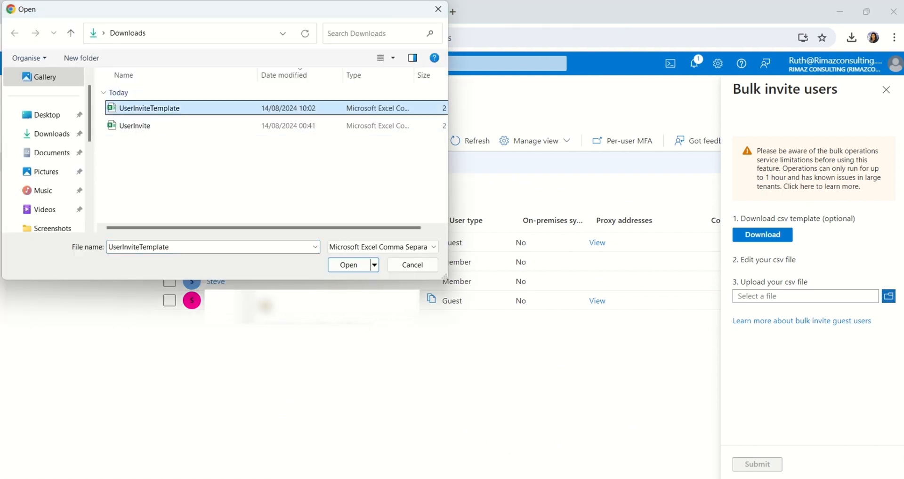
{"action": "left_click", "coordinate": [344, 267]}
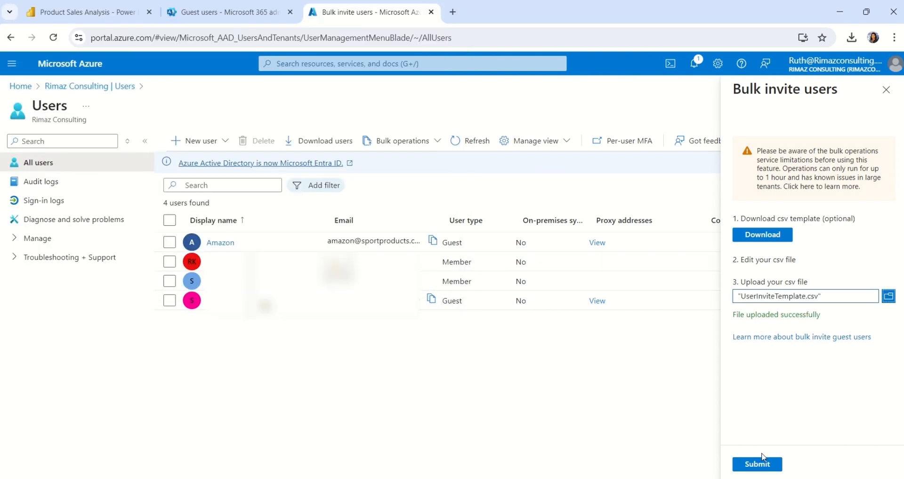
{"action": "left_click", "coordinate": [758, 464]}
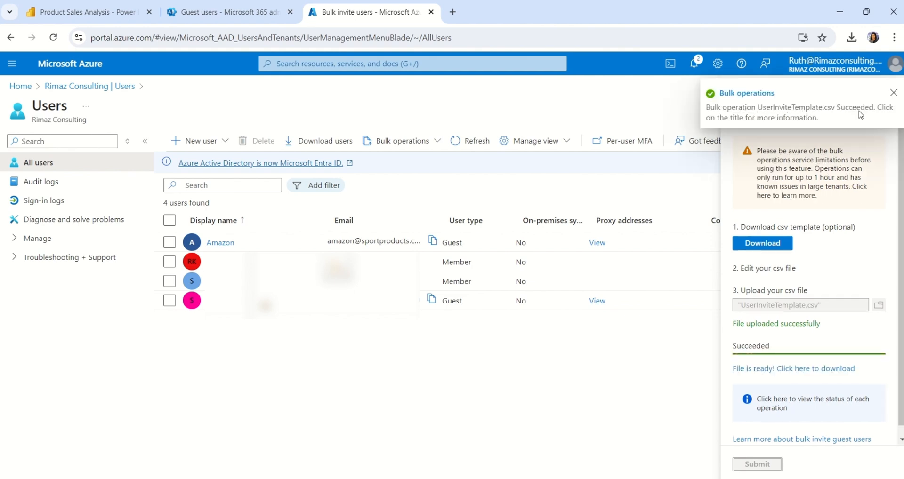
{"action": "left_click", "coordinate": [893, 93]}
Step: Close the bulk invite panel, reload Azure Users, then reload the Microsoft 365 Guest users list
{"action": "left_click", "coordinate": [892, 94]}
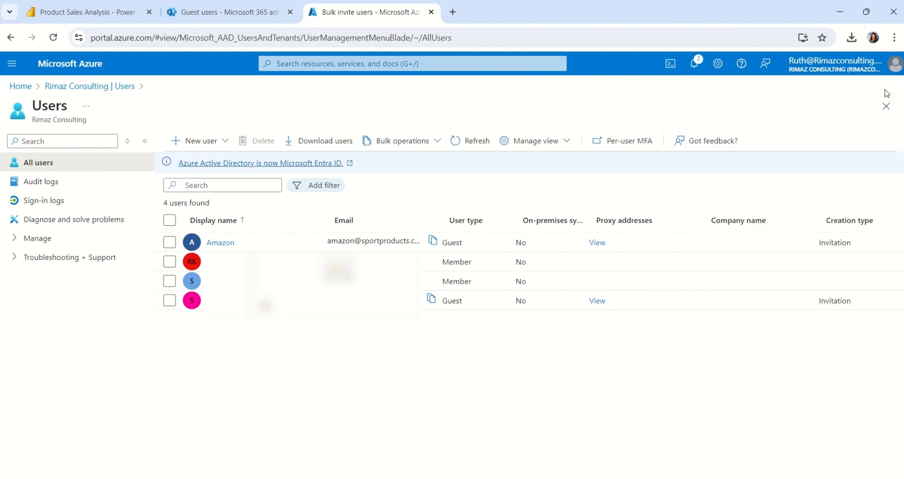
{"action": "left_click", "coordinate": [54, 38]}
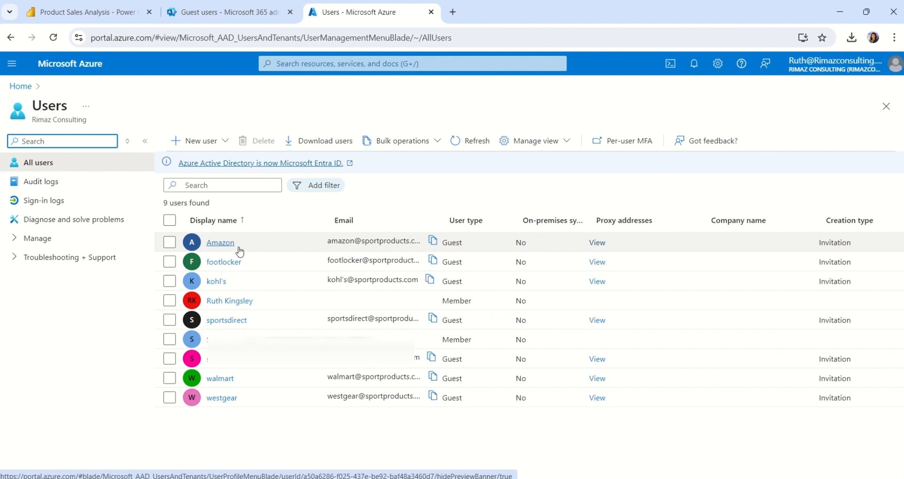
{"action": "left_click", "coordinate": [250, 15]}
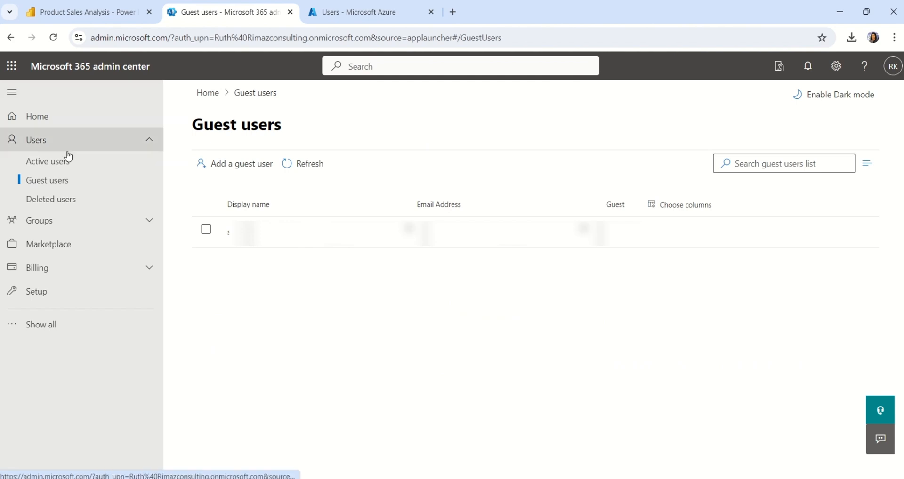
{"action": "left_click", "coordinate": [57, 44]}
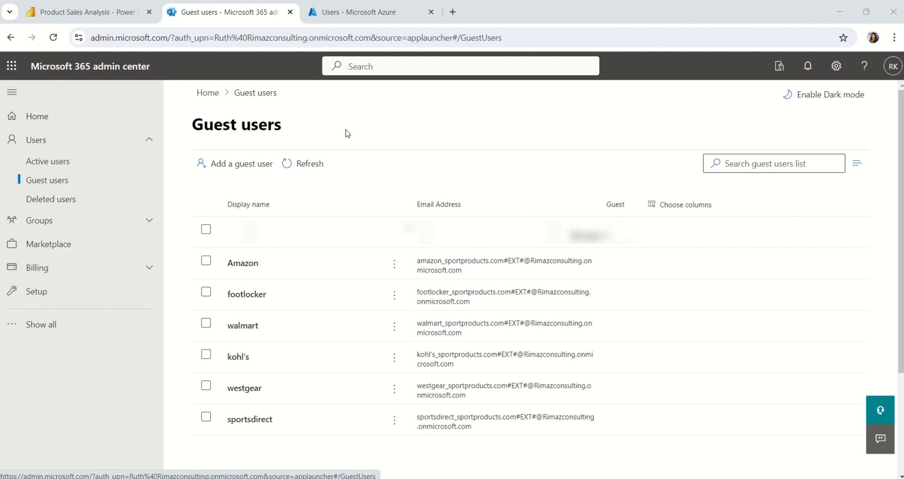
Step: Select the Amazon, footlocker, kohl's, sportsdirect, walmart and westgear guests in Active users
{"action": "left_click", "coordinate": [74, 163]}
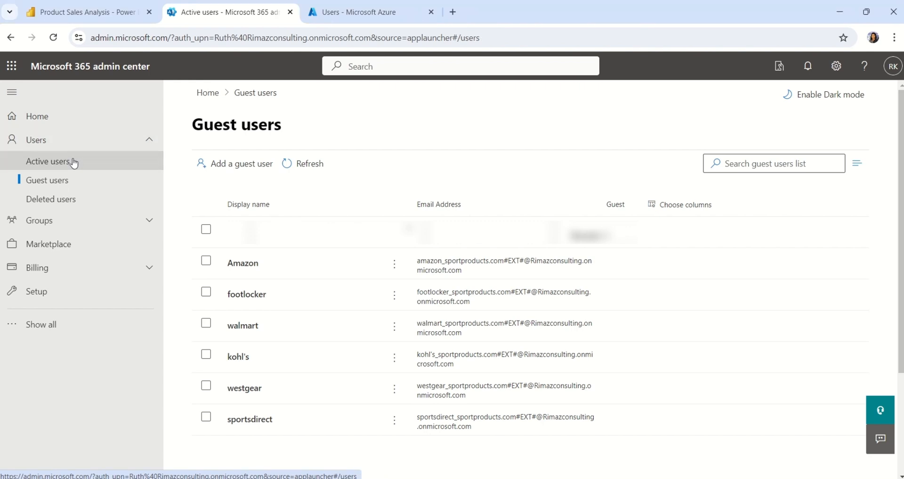
{"action": "scroll", "coordinate": [363, 222], "scroll_direction": "down", "scroll_amount": 1}
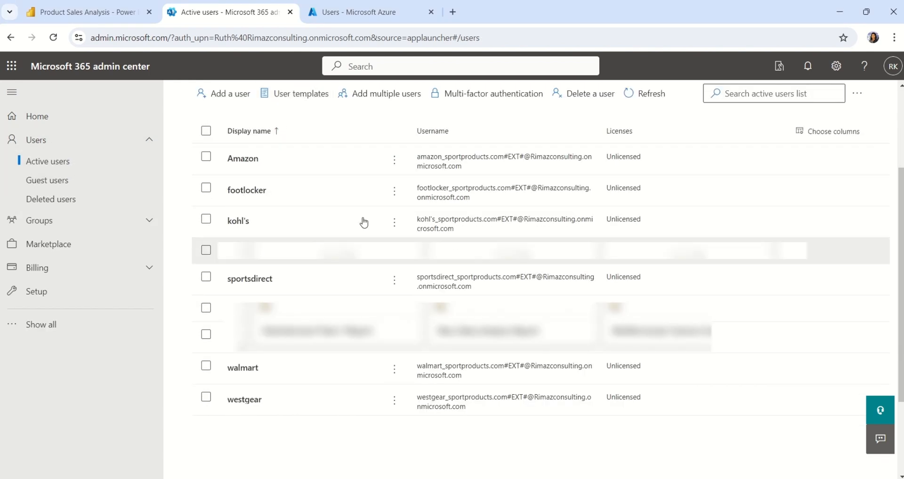
{"action": "left_click", "coordinate": [206, 157]}
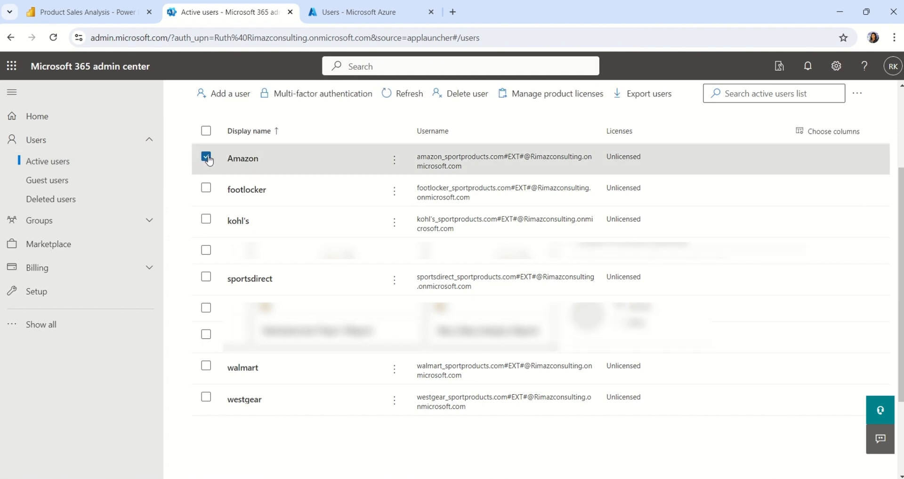
{"action": "left_click", "coordinate": [207, 187]}
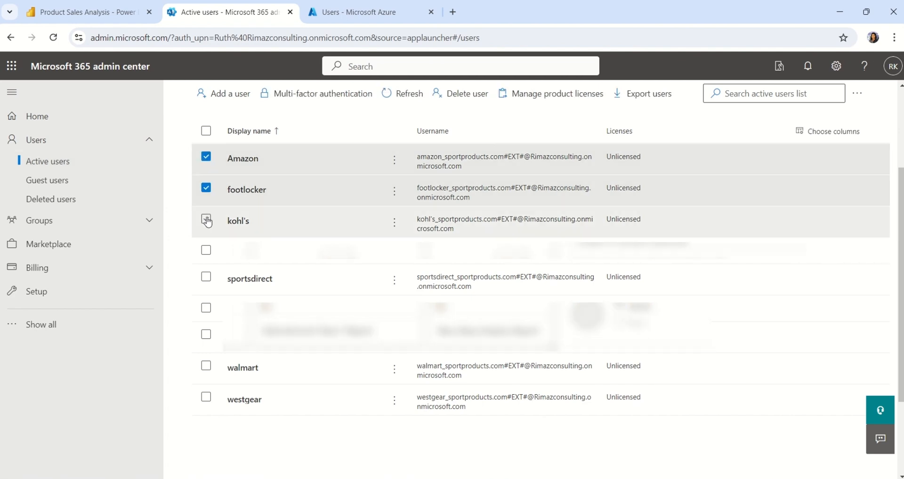
{"action": "left_click", "coordinate": [207, 220]}
{"action": "left_click", "coordinate": [207, 278]}
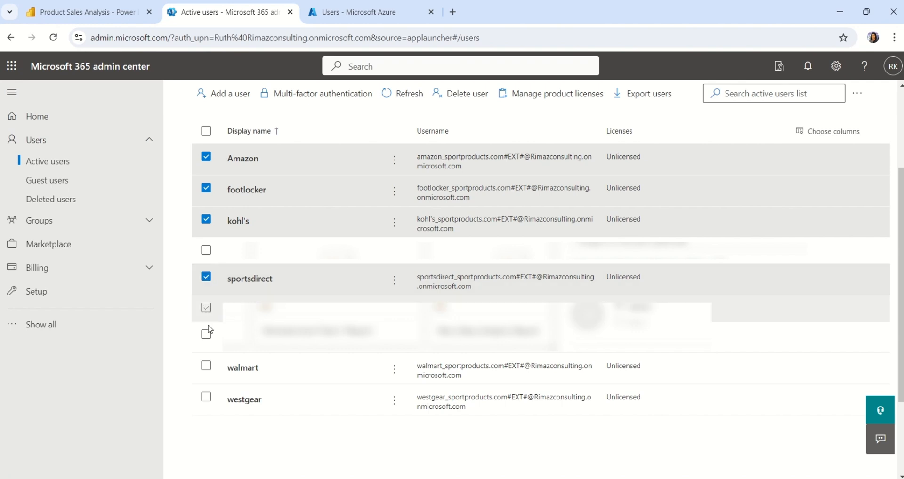
{"action": "left_click", "coordinate": [208, 366]}
{"action": "left_click", "coordinate": [206, 398]}
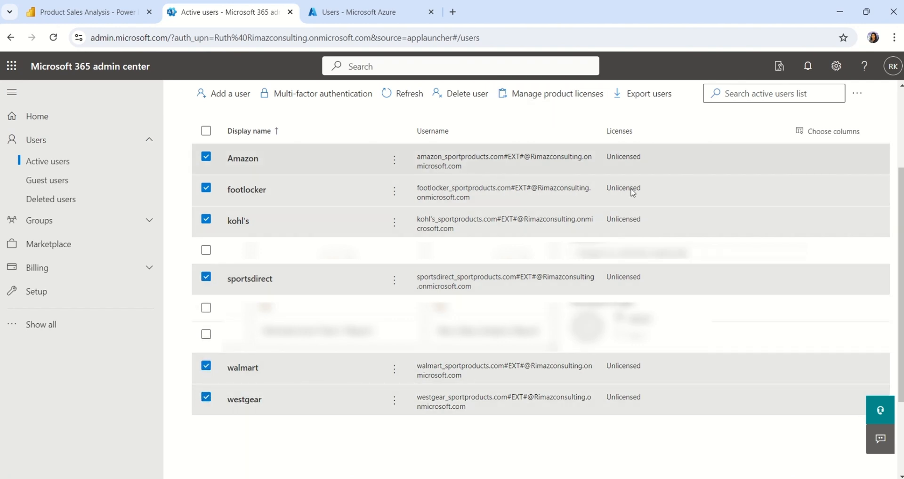
Step: Add a Microsoft Fabric (Free) licence to the six selected users and save
{"action": "left_click", "coordinate": [537, 94]}
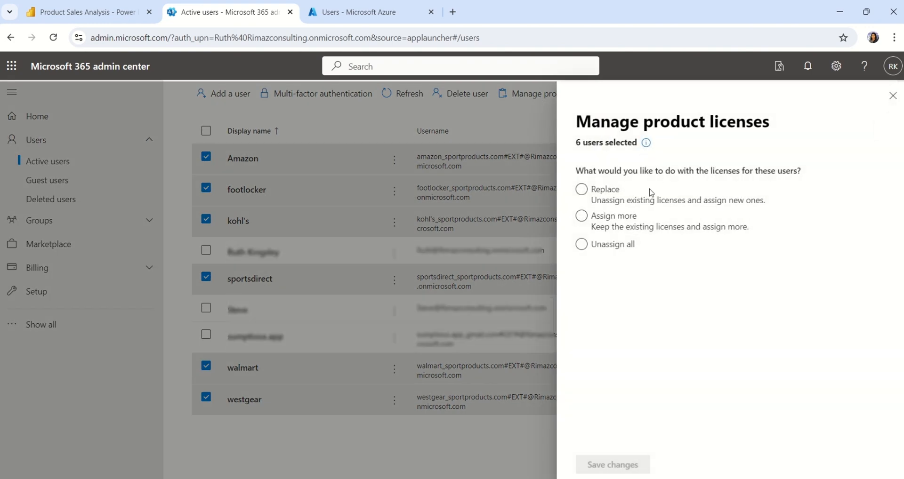
{"action": "left_click", "coordinate": [617, 251]}
{"action": "left_click", "coordinate": [583, 217]}
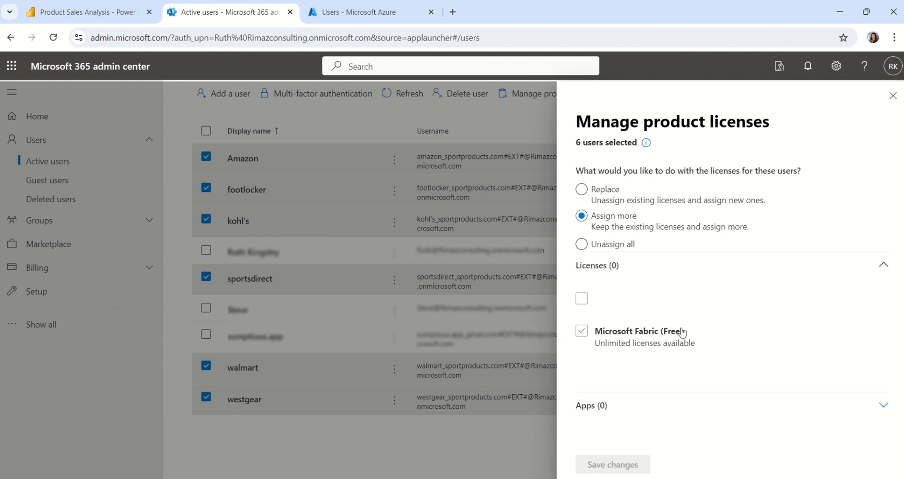
{"action": "left_click", "coordinate": [584, 334]}
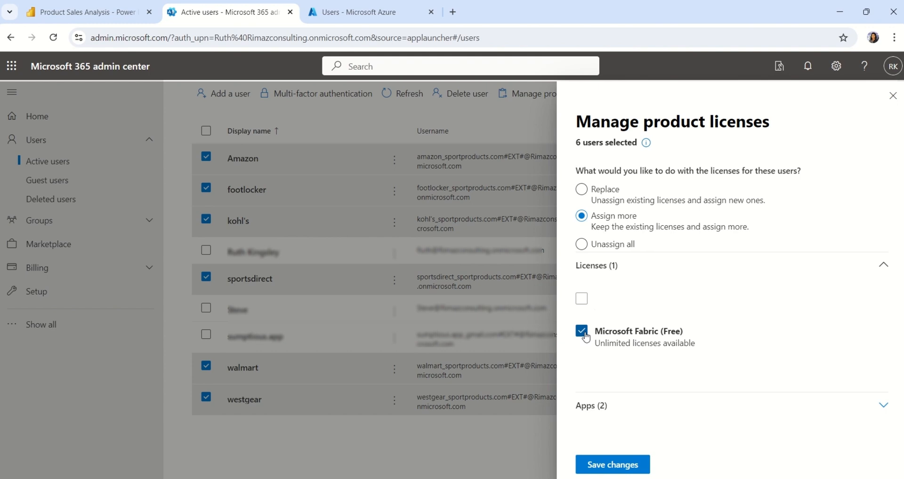
{"action": "left_click", "coordinate": [613, 464]}
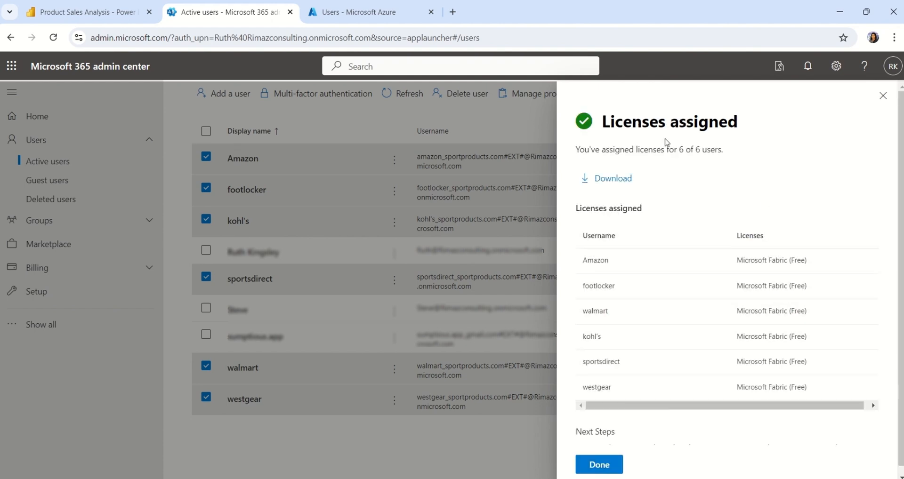
{"action": "left_click", "coordinate": [887, 95]}
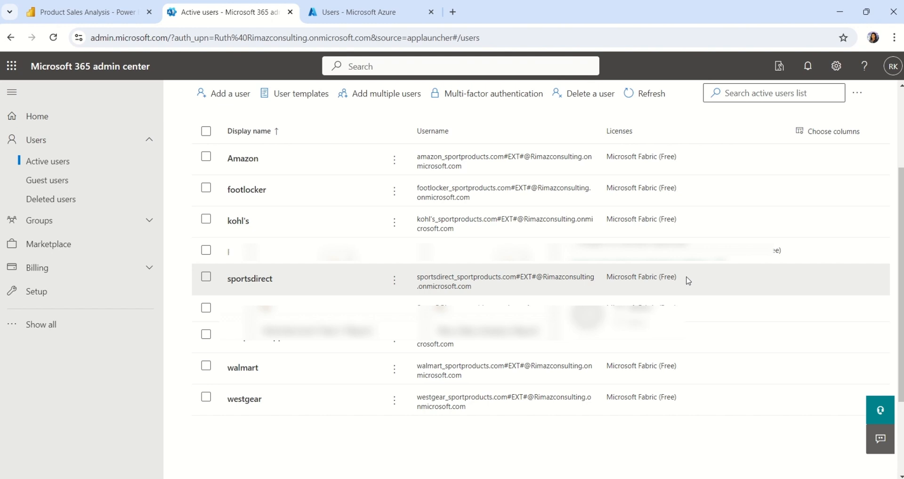
Step: Navigate to Groups > Active groups and show the empty Security groups tab
{"action": "left_click", "coordinate": [47, 180]}
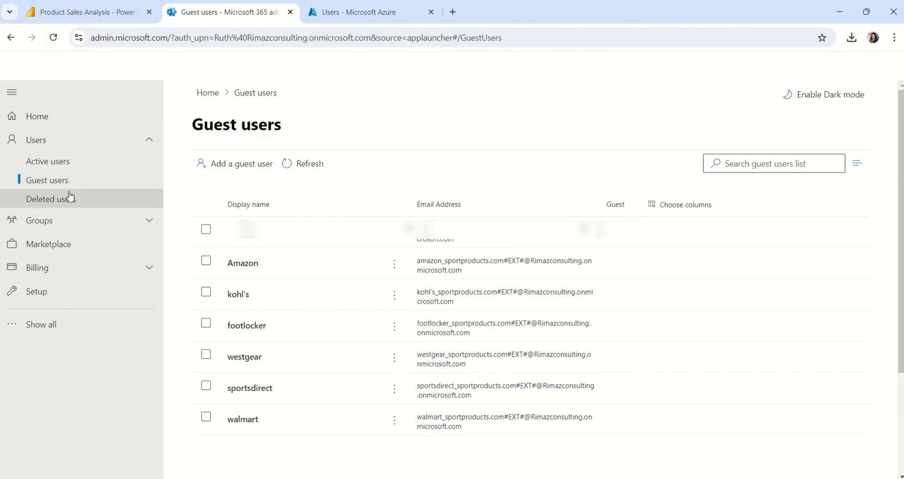
{"action": "left_click", "coordinate": [152, 141]}
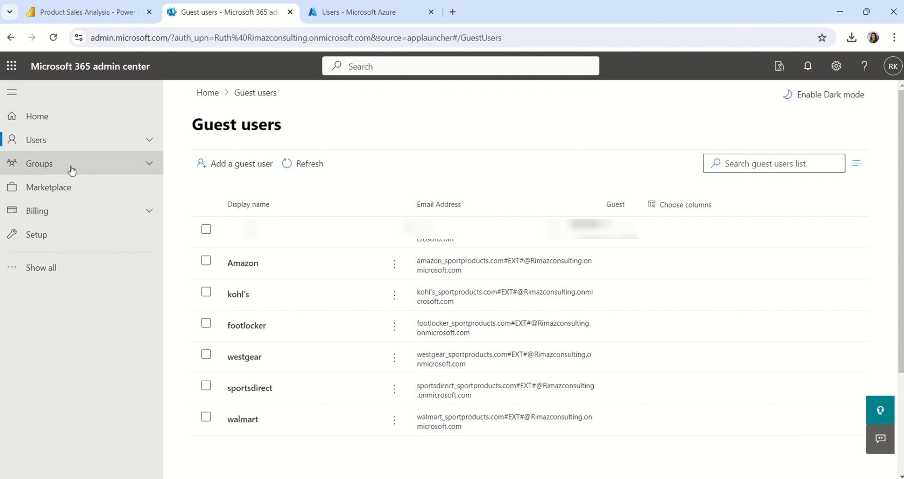
{"action": "left_click", "coordinate": [72, 170]}
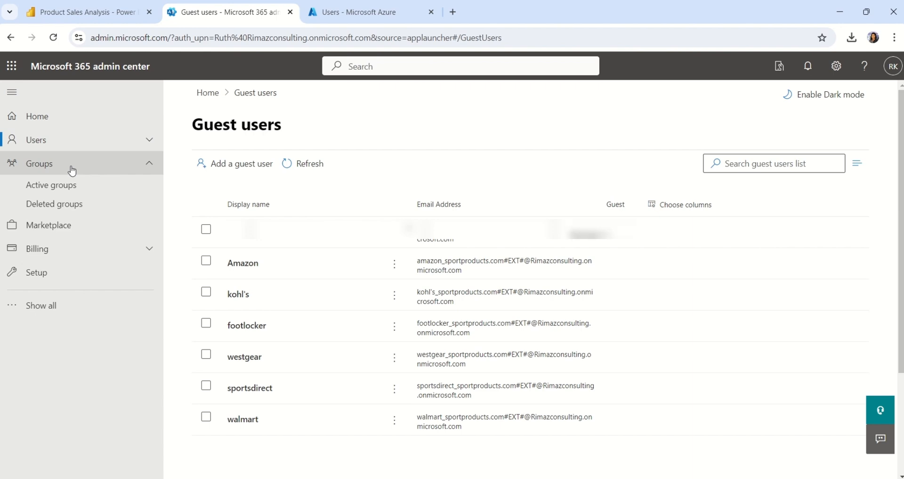
{"action": "left_click", "coordinate": [67, 187]}
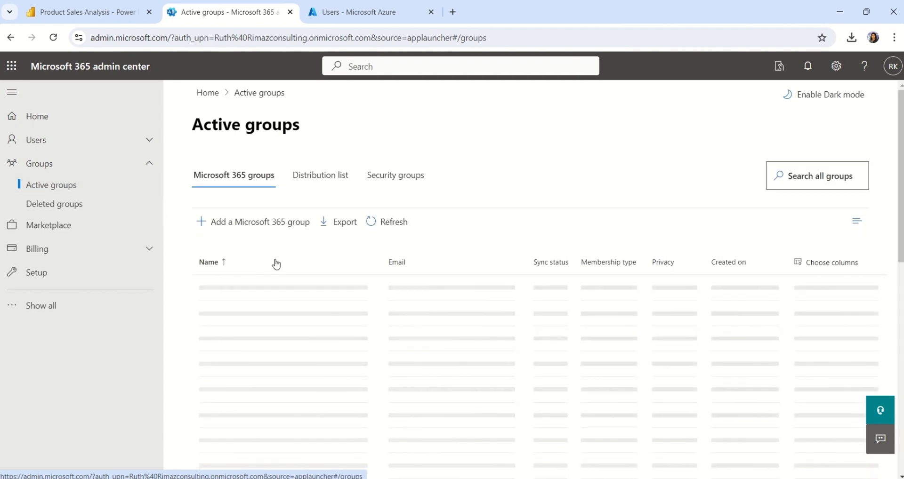
{"action": "left_click", "coordinate": [407, 221]}
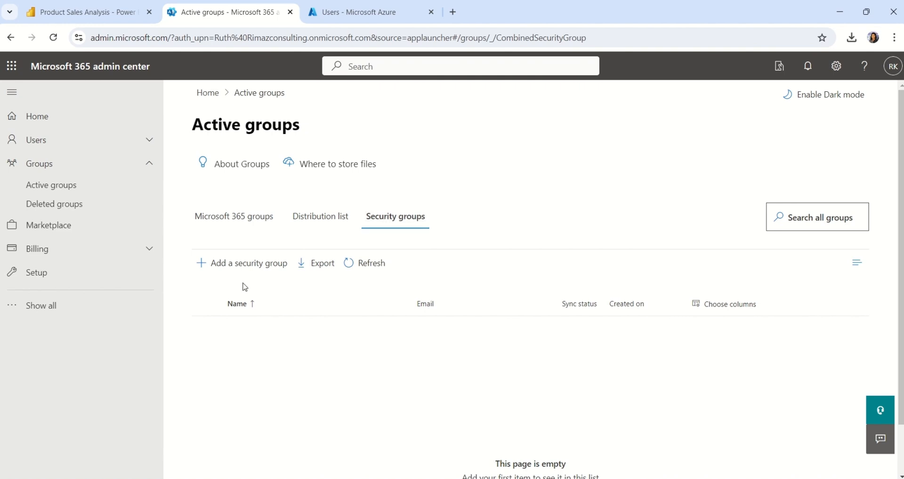
Step: Add a security group named Retailers, skip the description, create it and close the wizard
{"action": "left_click", "coordinate": [249, 267]}
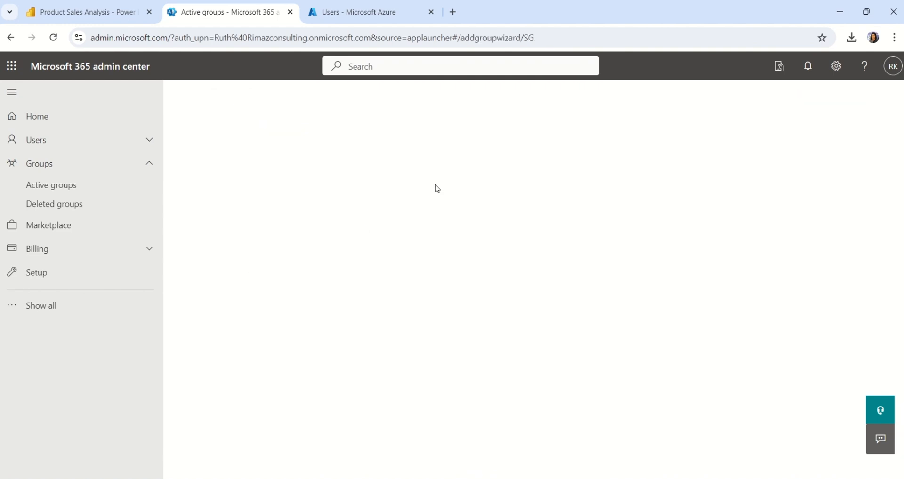
{"action": "type", "text": "Rea"}
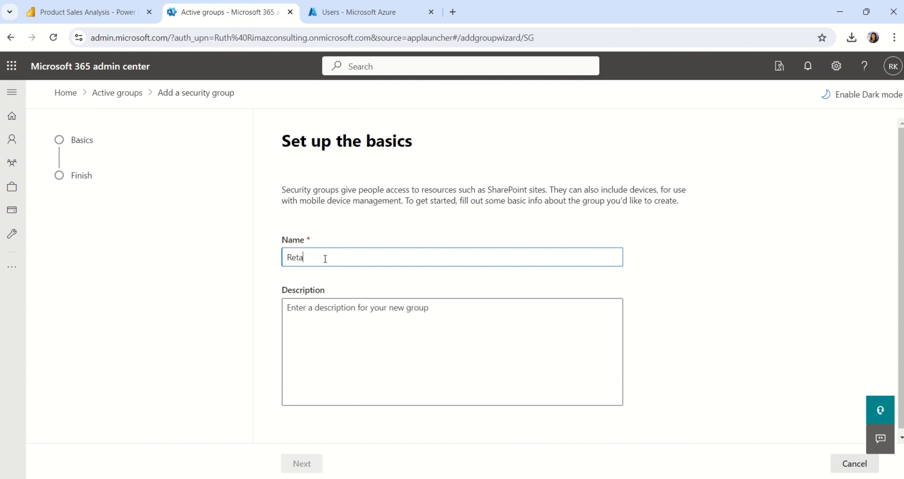
{"action": "type", "text": "ailers"}
{"action": "left_click", "coordinate": [318, 340]}
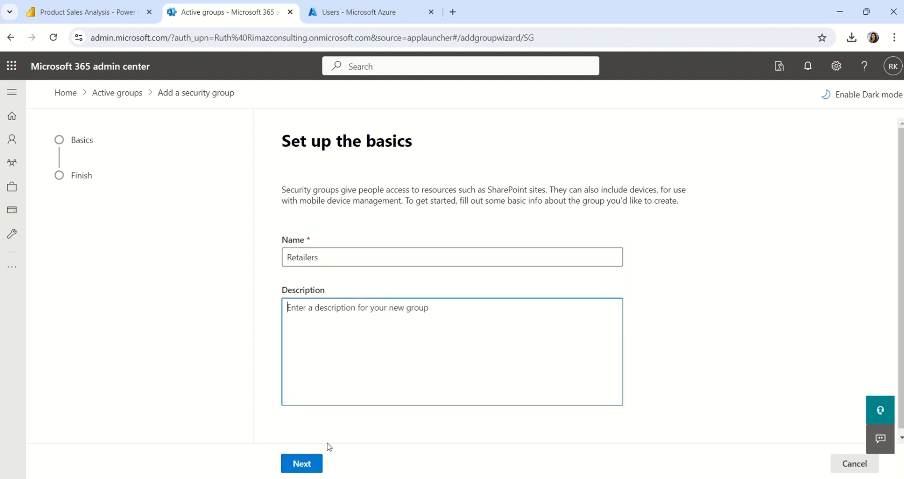
{"action": "left_click", "coordinate": [306, 466]}
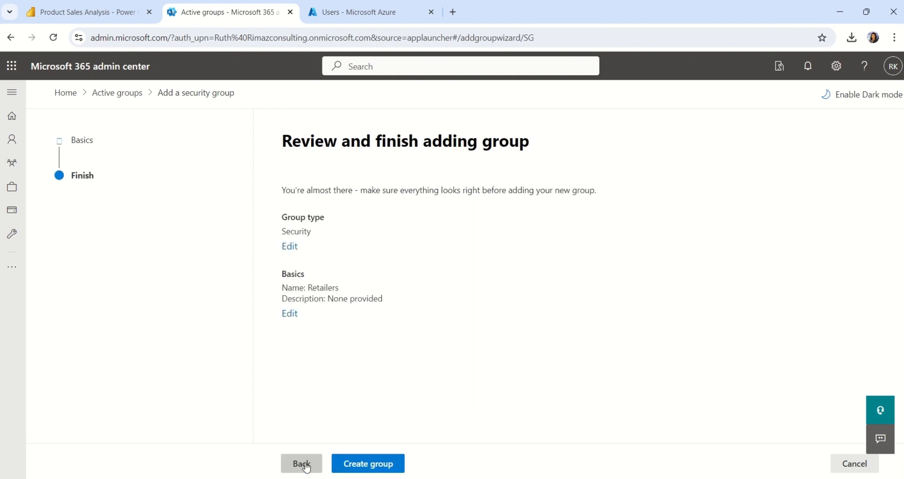
{"action": "left_click", "coordinate": [359, 466]}
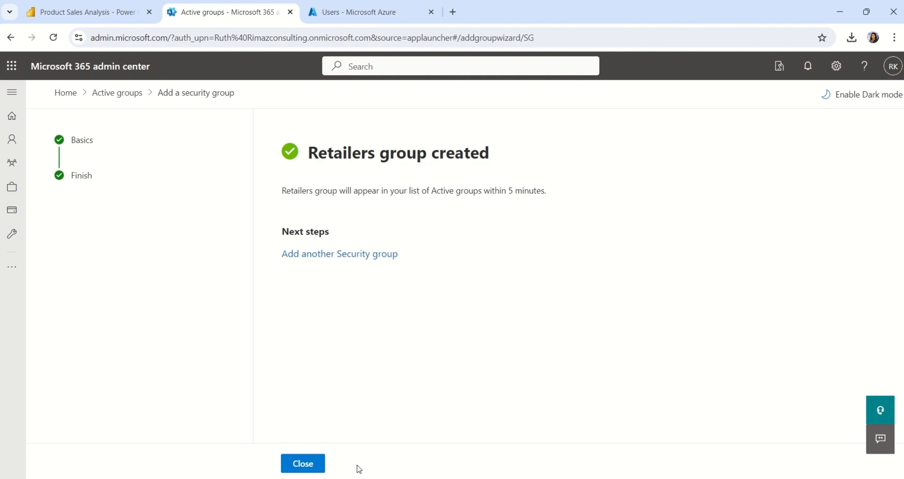
{"action": "left_click", "coordinate": [307, 465]}
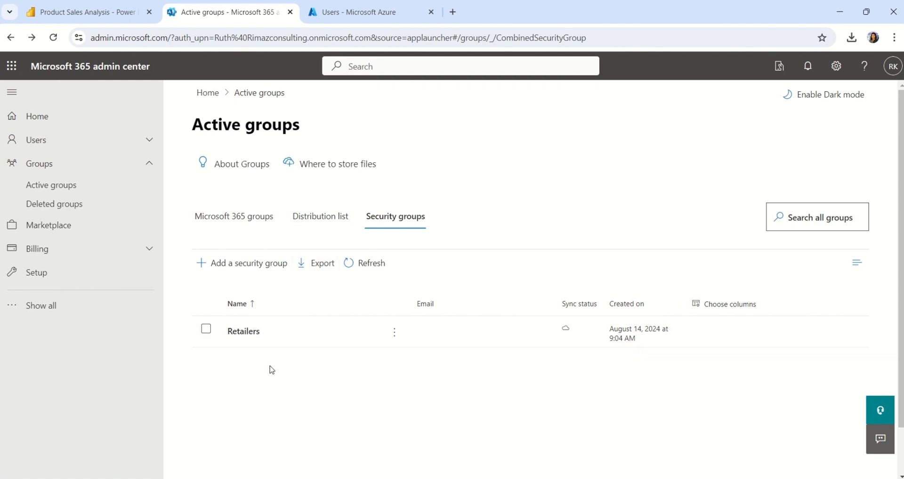
Step: Open the Retailers group's Members list to manage its members
{"action": "double_click", "coordinate": [242, 337]}
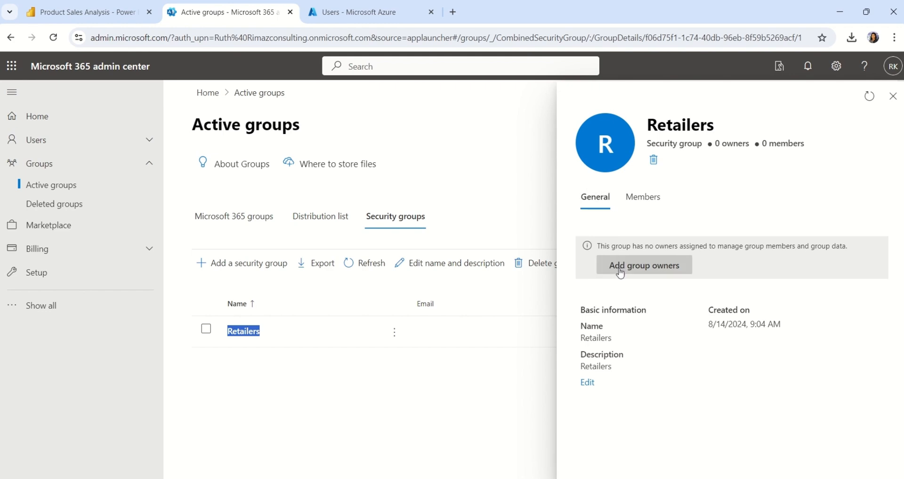
{"action": "left_click", "coordinate": [645, 203]}
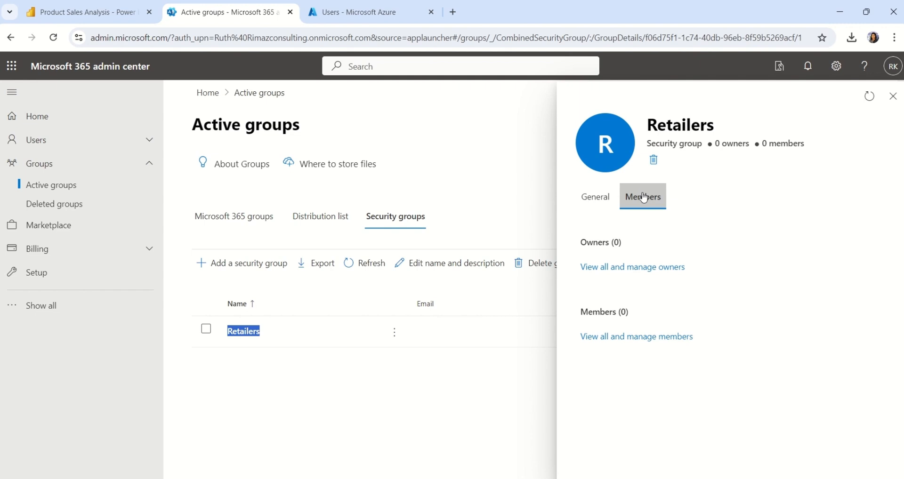
{"action": "left_click", "coordinate": [614, 341]}
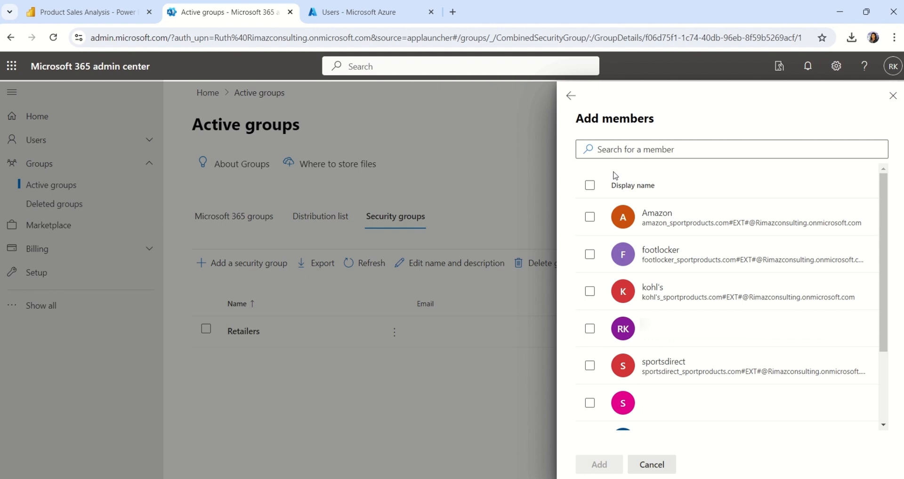
Step: Add Amazon, footlocker, kohl's, sportsdirect, walmart and westgear as members, then close the group panel
{"action": "left_click", "coordinate": [589, 217]}
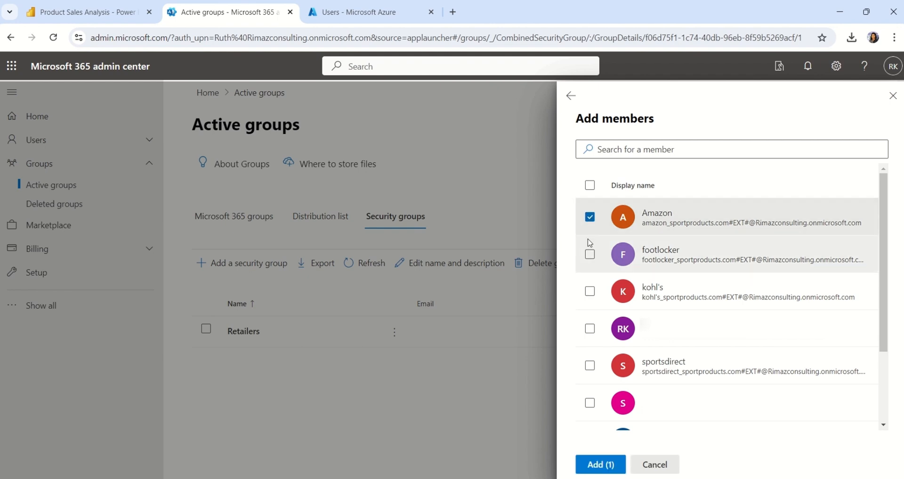
{"action": "left_click", "coordinate": [589, 254]}
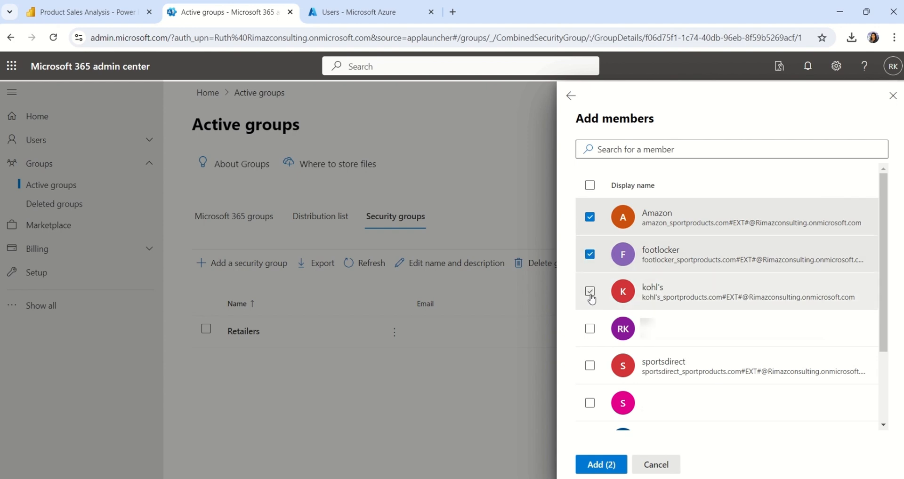
{"action": "left_click", "coordinate": [590, 296]}
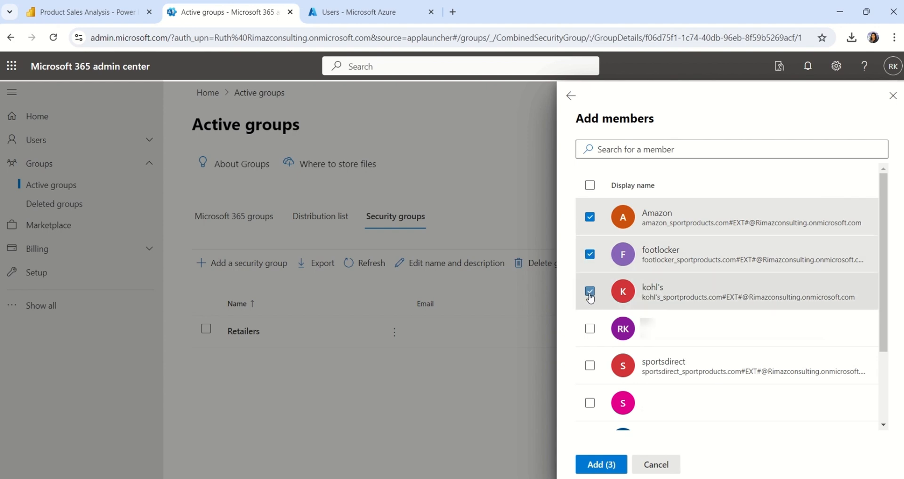
{"action": "left_click", "coordinate": [589, 329]}
{"action": "left_click", "coordinate": [589, 329]}
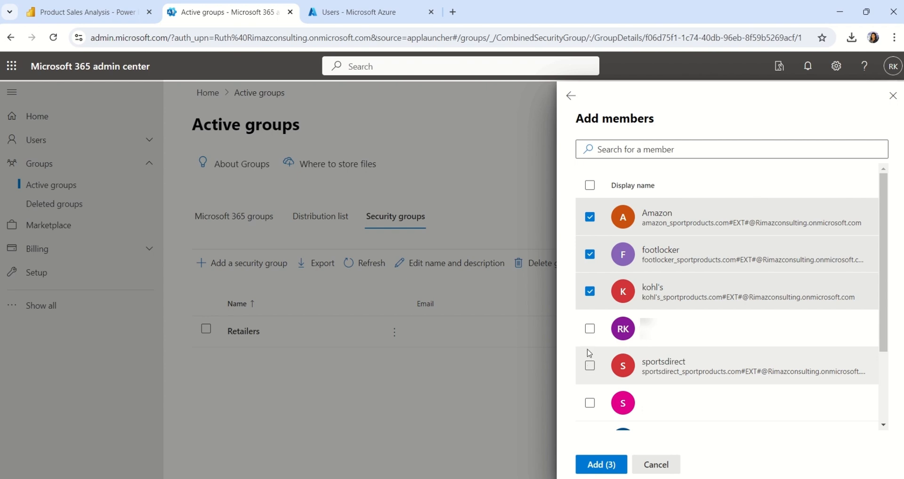
{"action": "left_click", "coordinate": [590, 366]}
{"action": "left_click", "coordinate": [598, 466]}
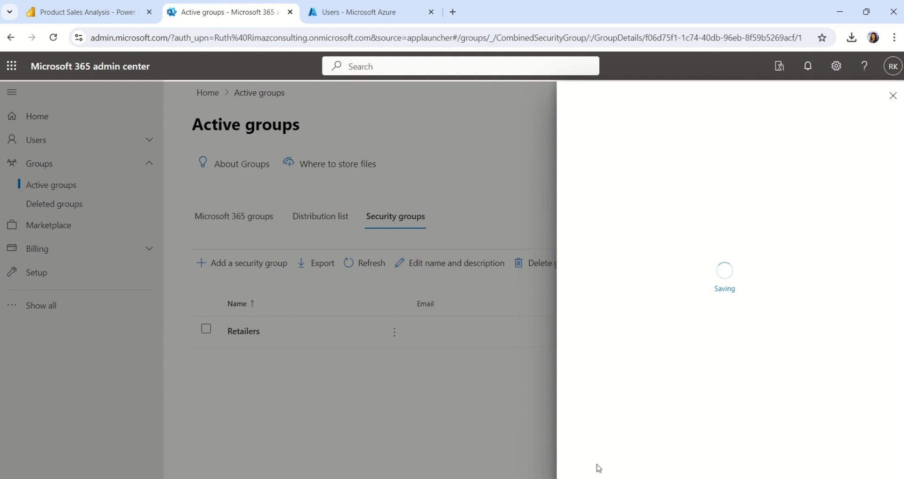
{"action": "left_click", "coordinate": [575, 99]}
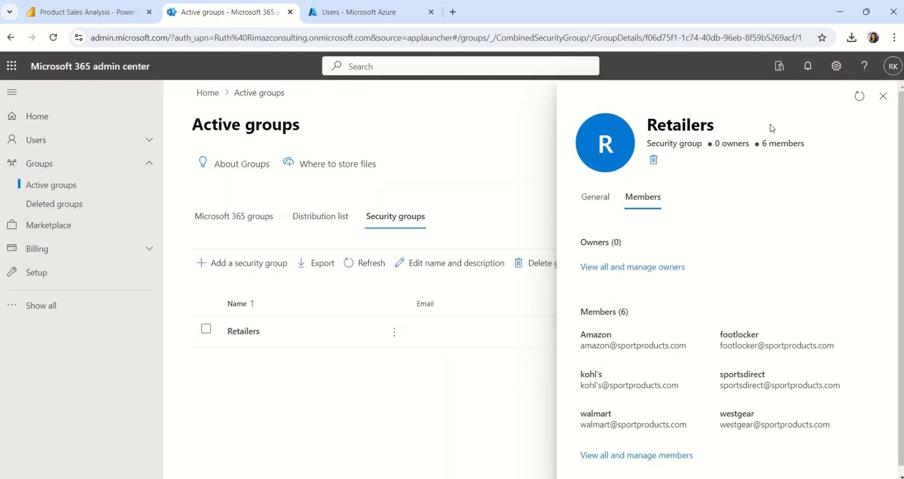
{"action": "left_click", "coordinate": [883, 96]}
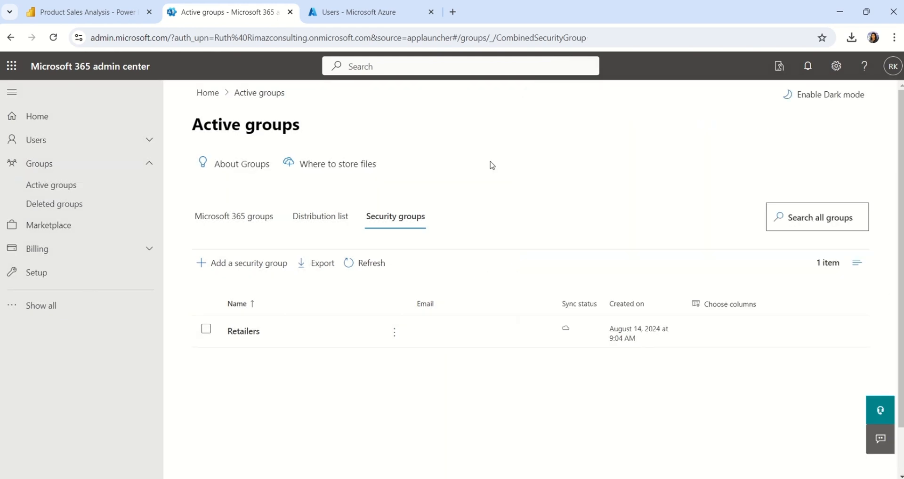
Step: Open the Security page of the Product Sales Analysis semantic model in Sport Products Sales
{"action": "left_click", "coordinate": [69, 18]}
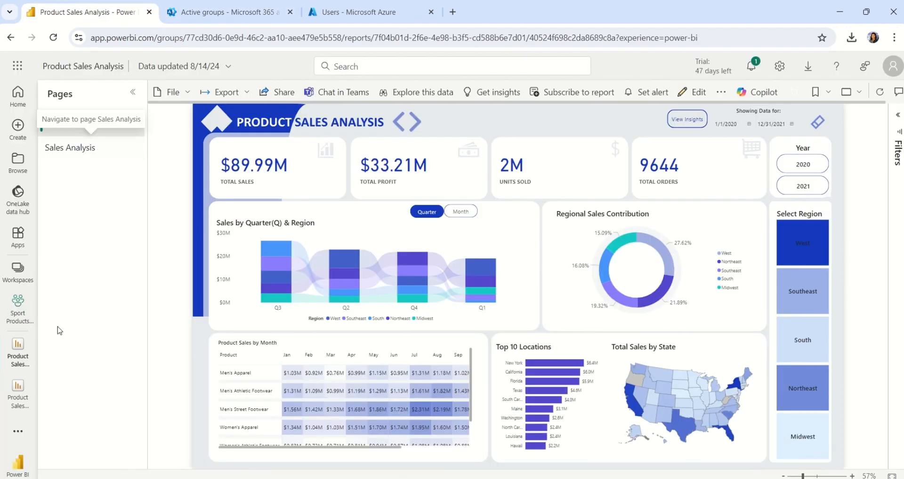
{"action": "left_click", "coordinate": [19, 318]}
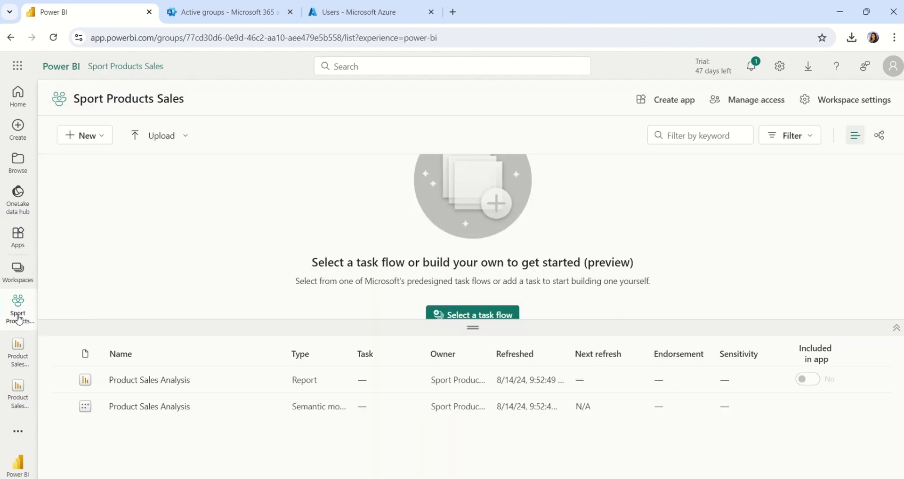
{"action": "mouse_move", "coordinate": [253, 411]}
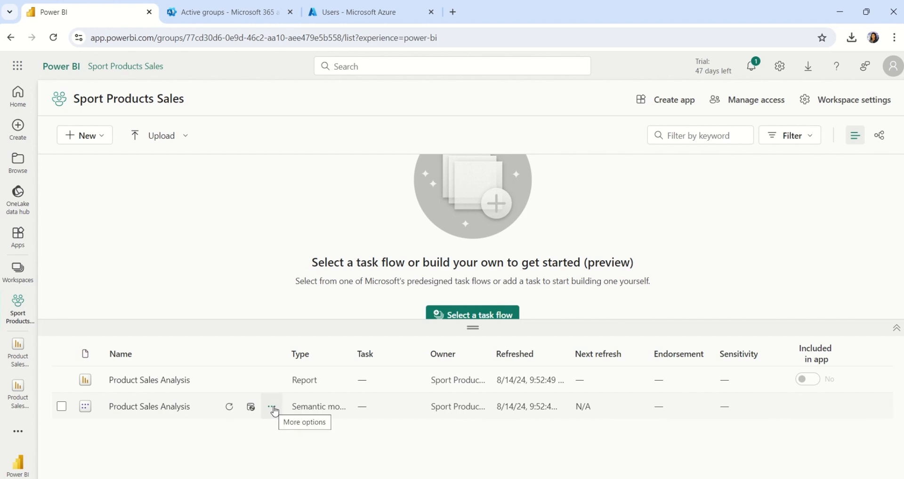
{"action": "left_click", "coordinate": [273, 408]}
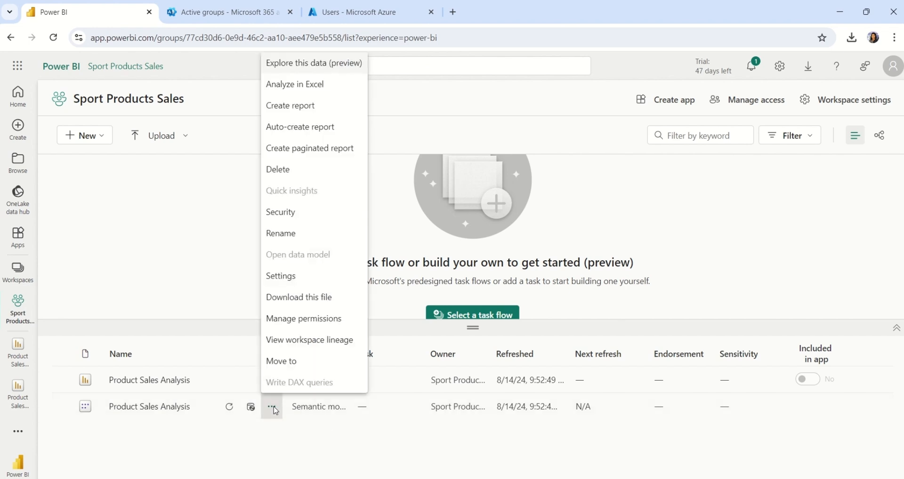
{"action": "left_click", "coordinate": [298, 216]}
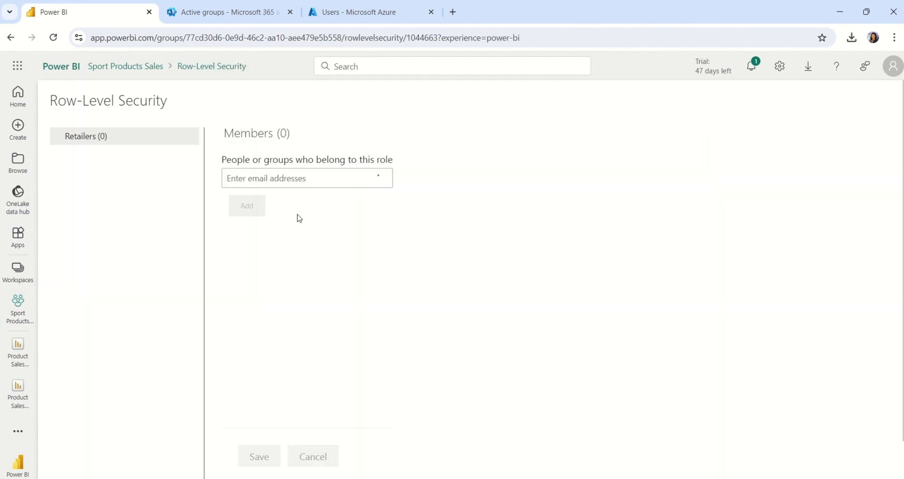
Step: Add the Retailers group to the Retailers role, save, and return to the workspace
{"action": "left_click", "coordinate": [277, 181]}
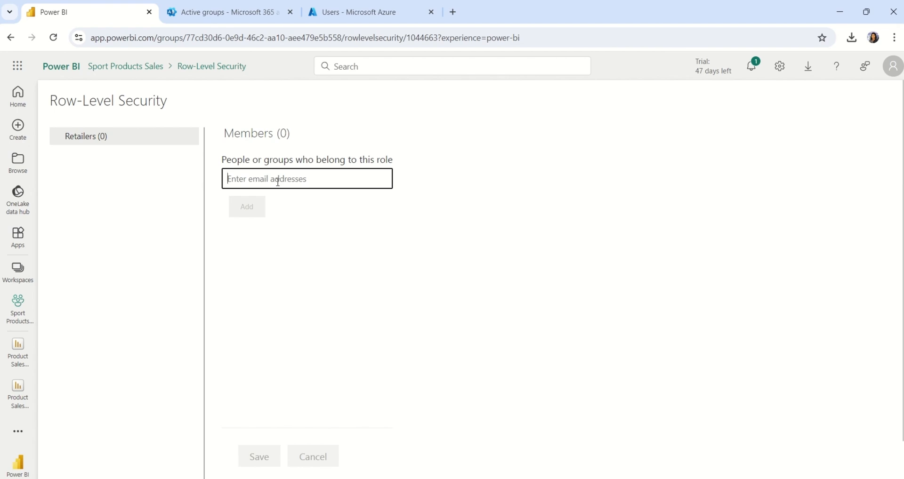
{"action": "type", "text": "retailer"}
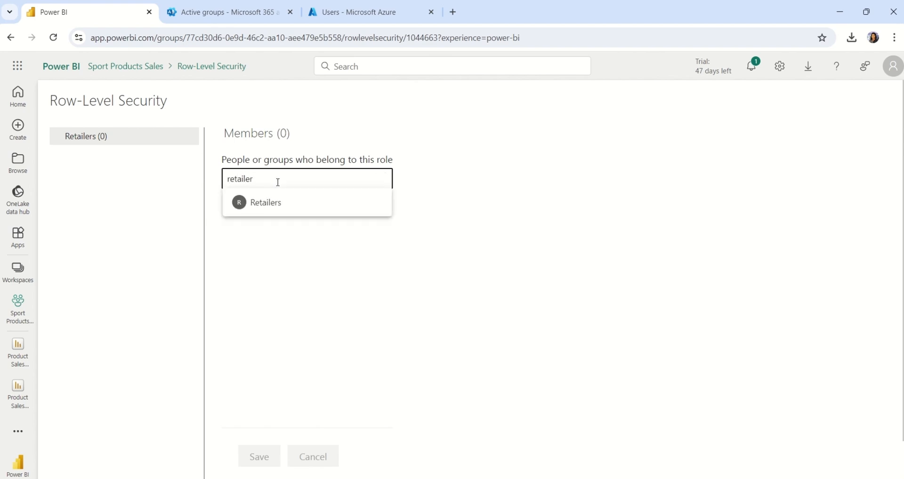
{"action": "left_click", "coordinate": [274, 204]}
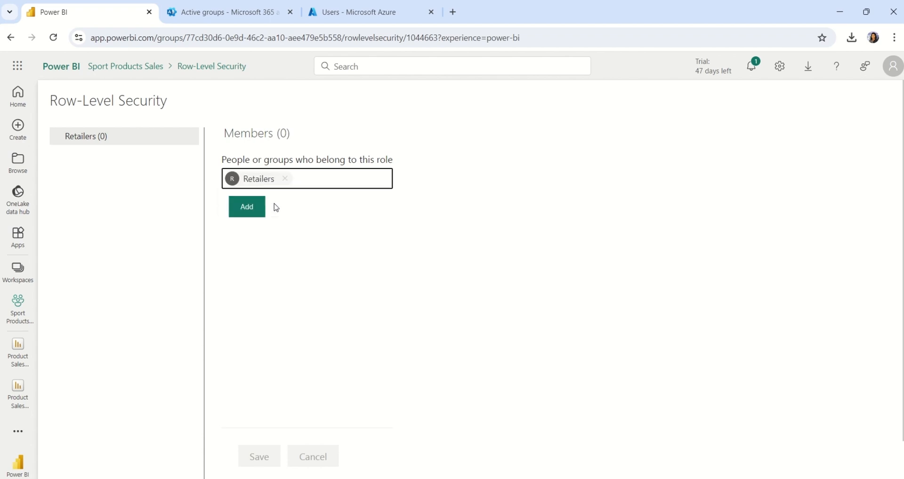
{"action": "left_click", "coordinate": [253, 207]}
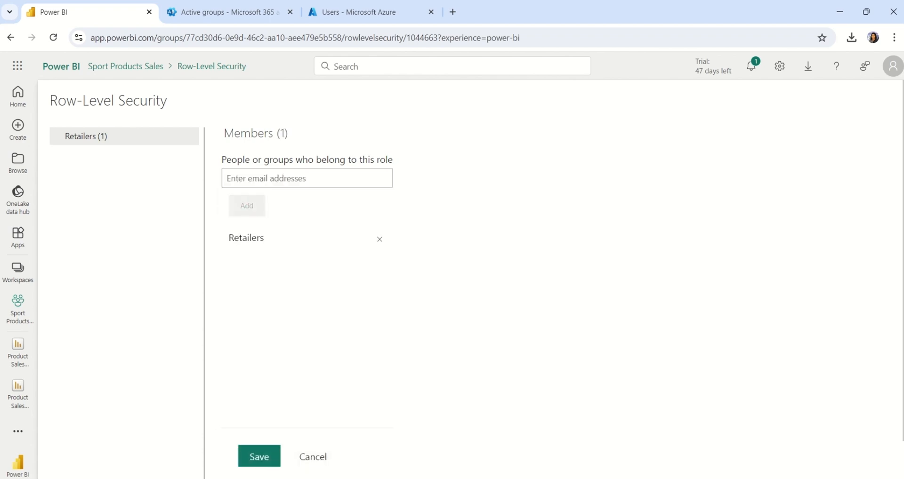
{"action": "left_click", "coordinate": [258, 456]}
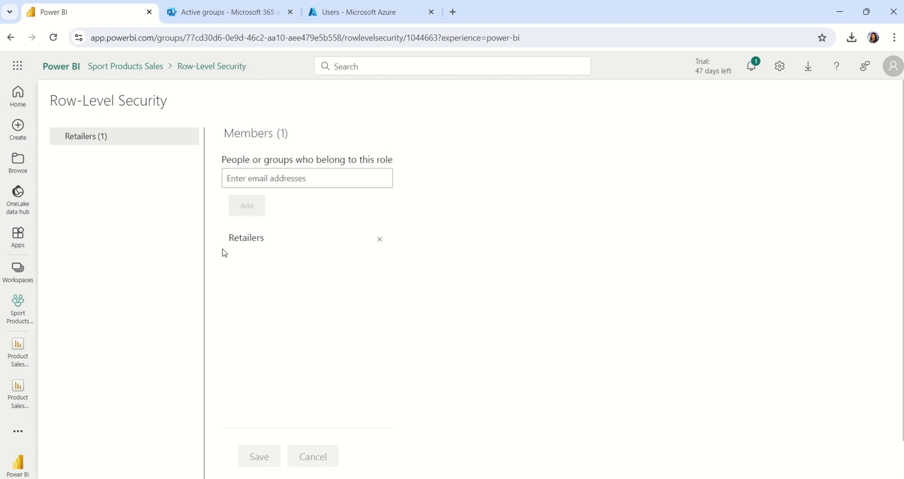
{"action": "left_click", "coordinate": [23, 321]}
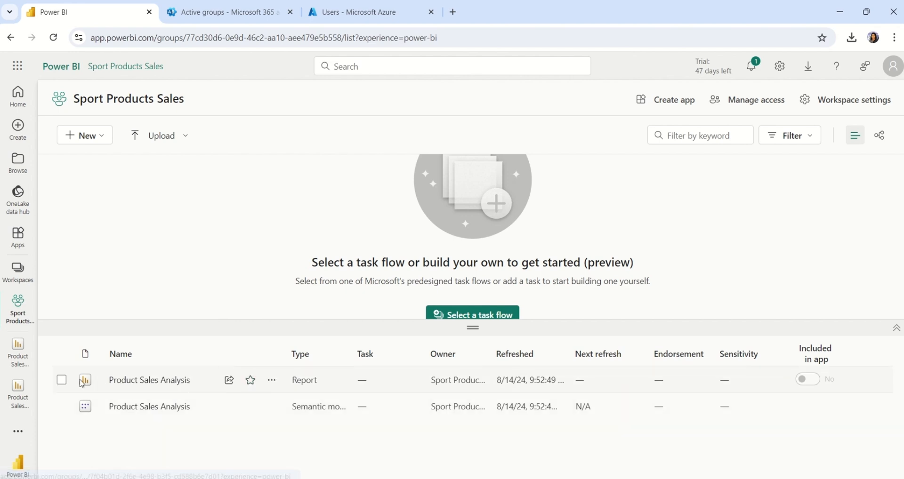
Step: Grant the Retailers group direct access to Product Sales Analysis, with resharing and build permissions off
{"action": "left_click", "coordinate": [273, 382]}
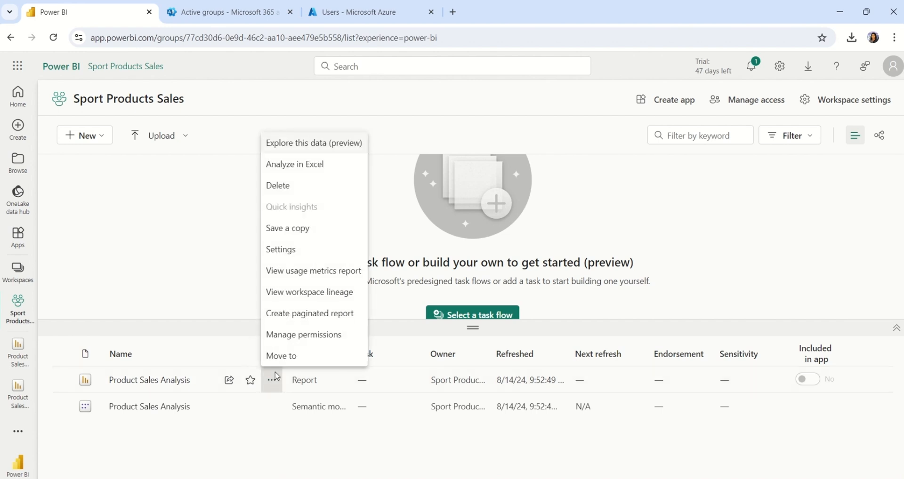
{"action": "left_click", "coordinate": [294, 336]}
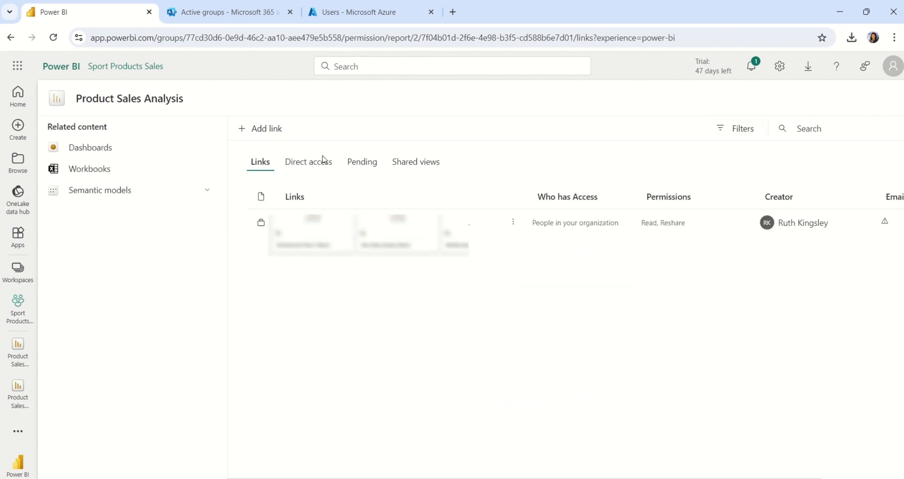
{"action": "left_click", "coordinate": [315, 167]}
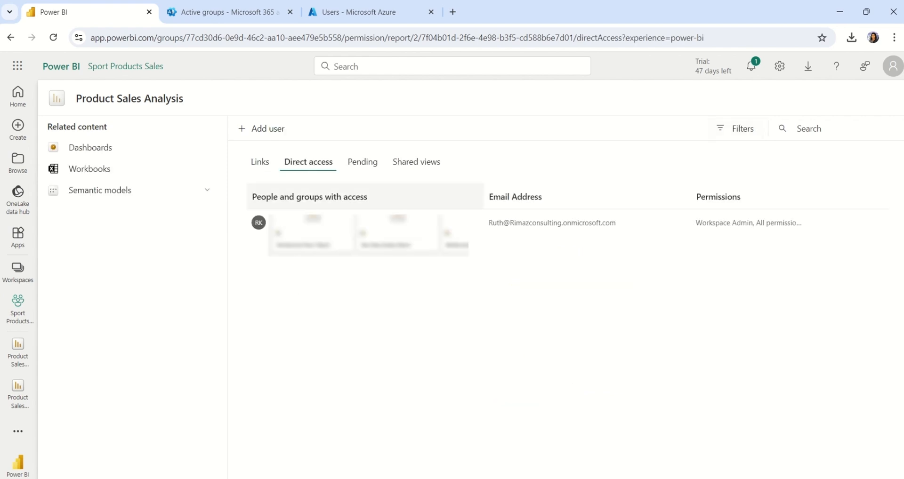
{"action": "left_click", "coordinate": [264, 139]}
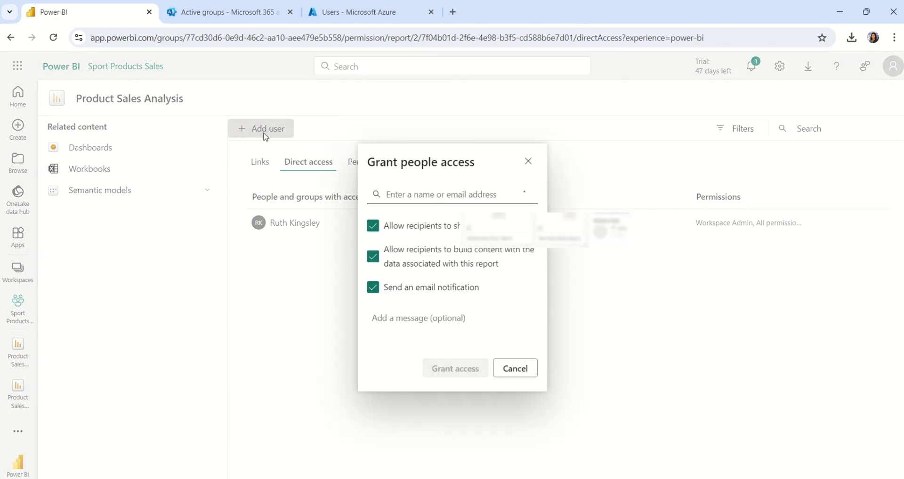
{"action": "left_click", "coordinate": [373, 227]}
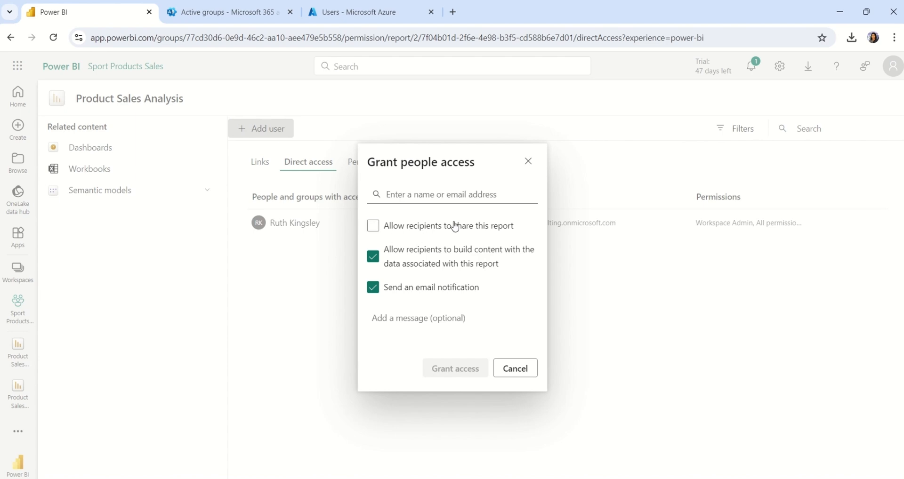
{"action": "left_click", "coordinate": [373, 258]}
{"action": "type", "text": "r"}
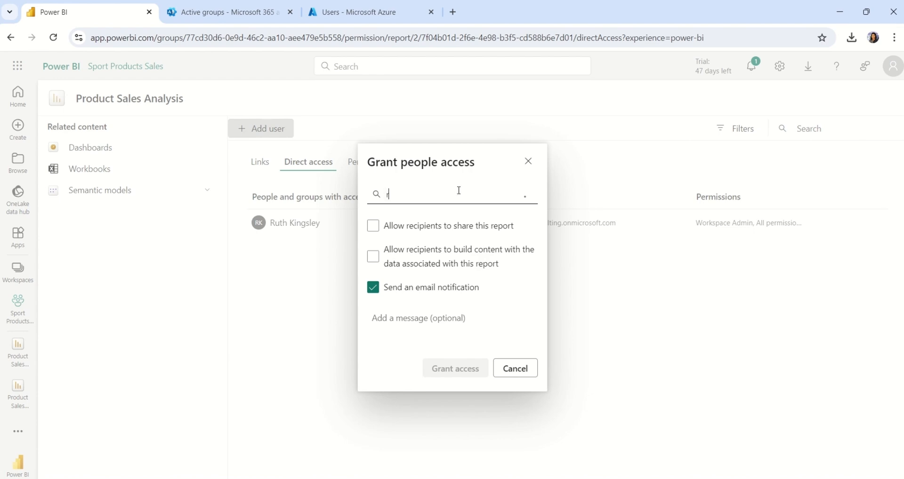
{"action": "type", "text": "eta"}
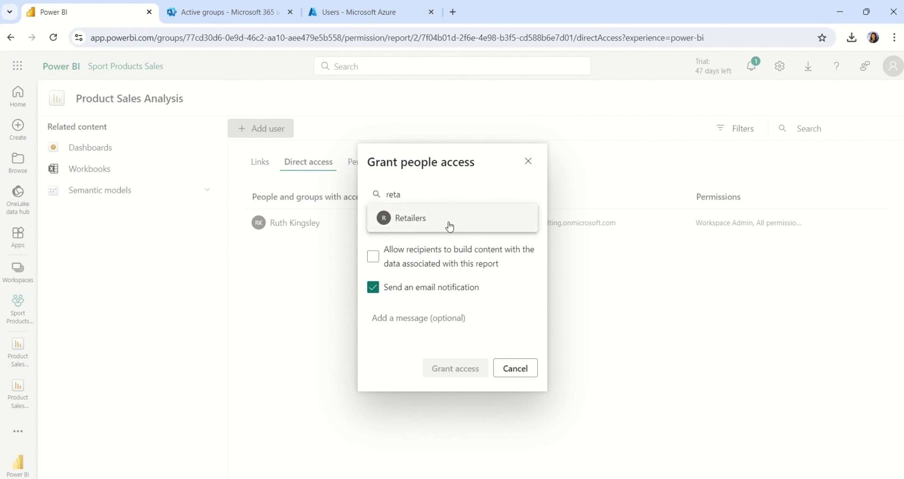
{"action": "left_click", "coordinate": [448, 226]}
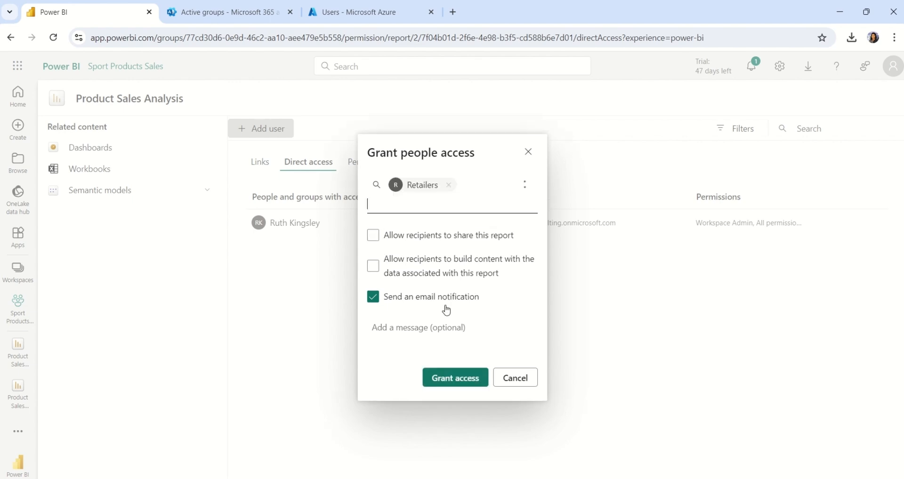
{"action": "left_click", "coordinate": [444, 380]}
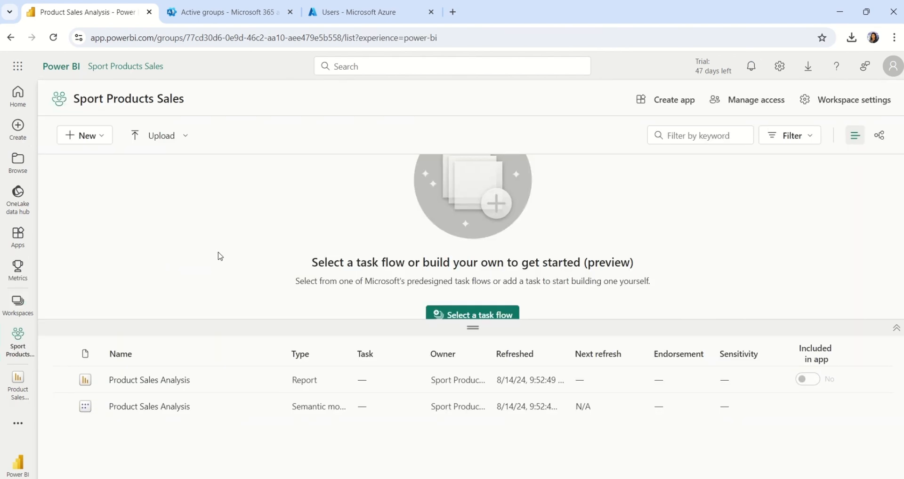
Step: Test the Retailers role on the semantic model, viewing the report as the Amazon guest user
{"action": "mouse_move", "coordinate": [279, 416]}
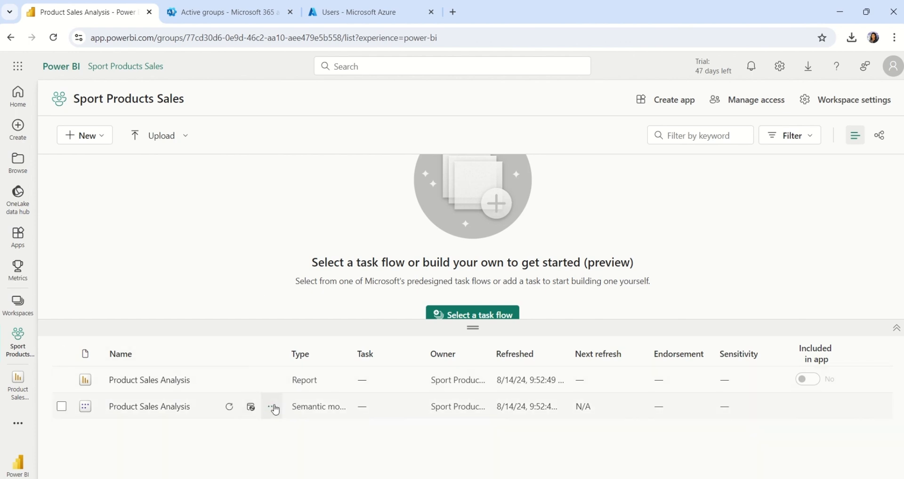
{"action": "left_click", "coordinate": [273, 408]}
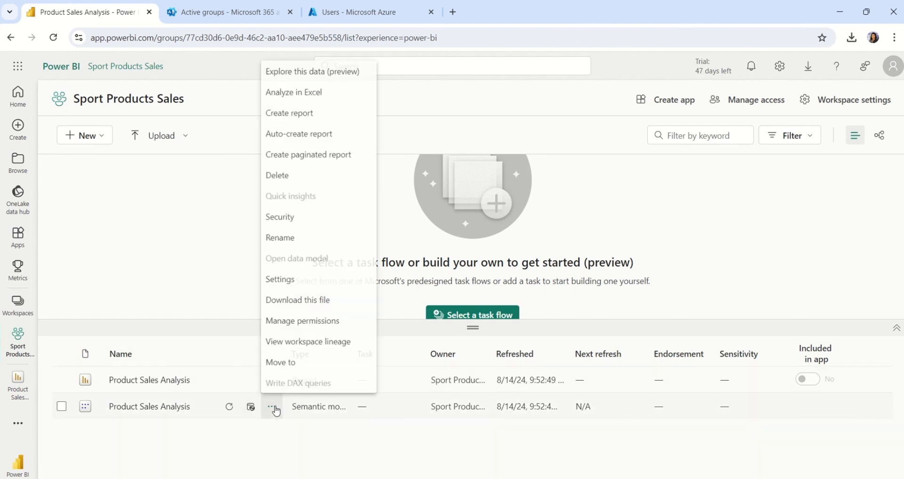
{"action": "left_click", "coordinate": [323, 213]}
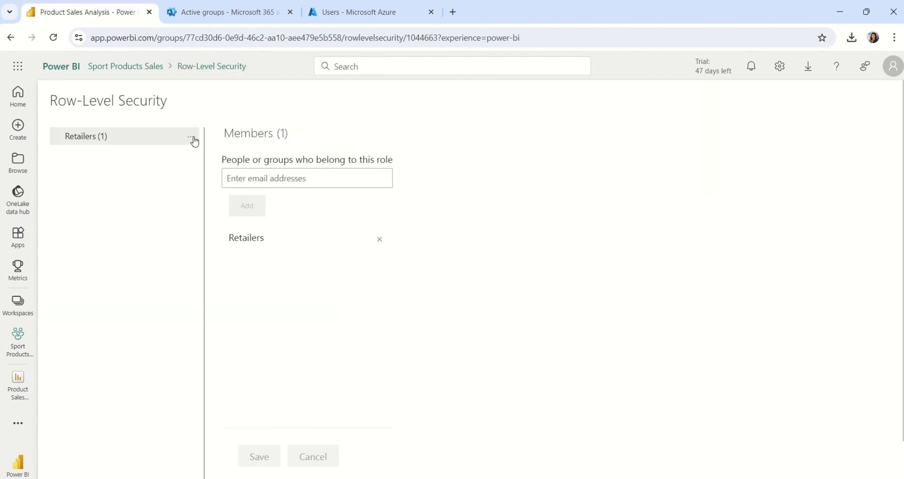
{"action": "left_click", "coordinate": [193, 140]}
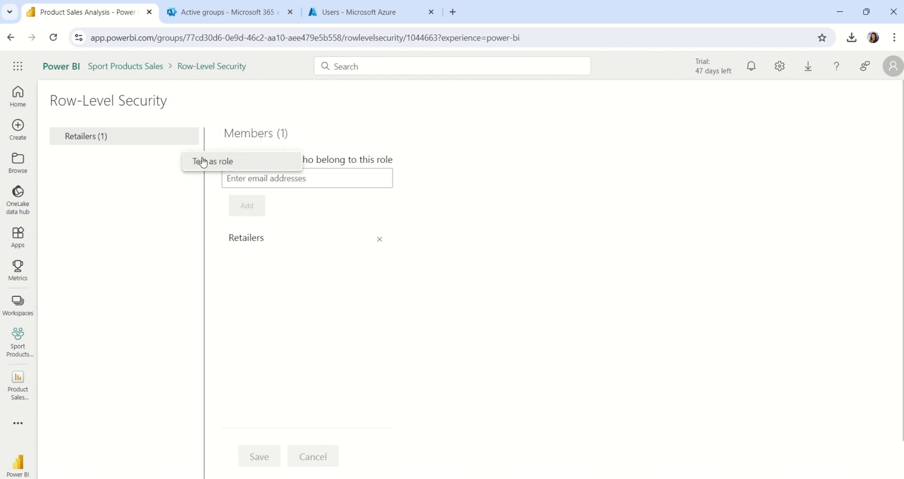
{"action": "left_click", "coordinate": [201, 160]}
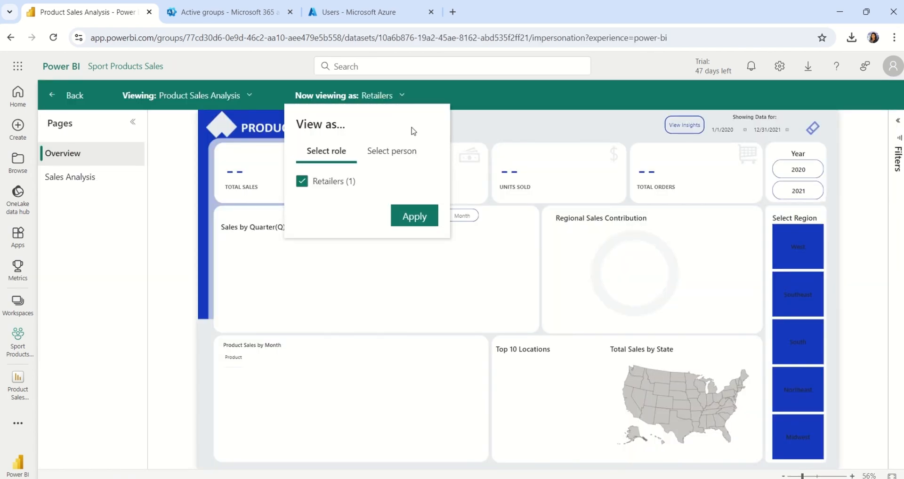
{"action": "left_click", "coordinate": [413, 150]}
{"action": "left_click", "coordinate": [389, 183]}
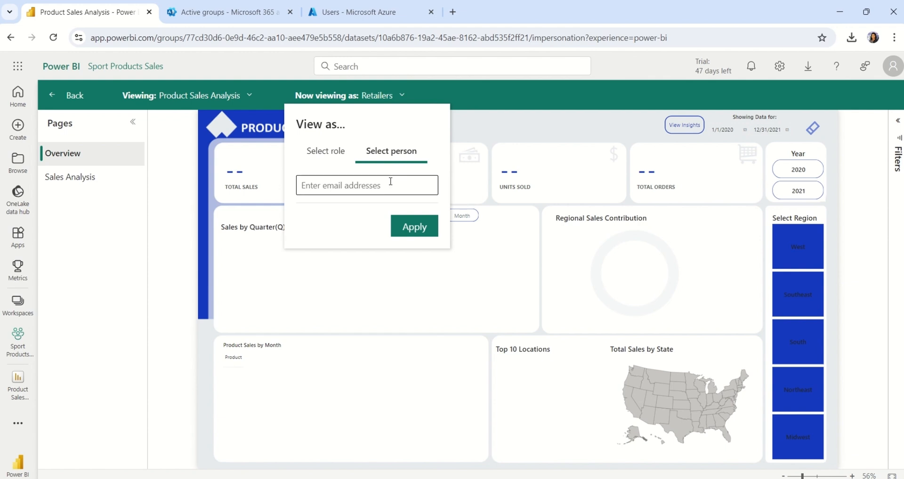
{"action": "type", "text": "amaz"}
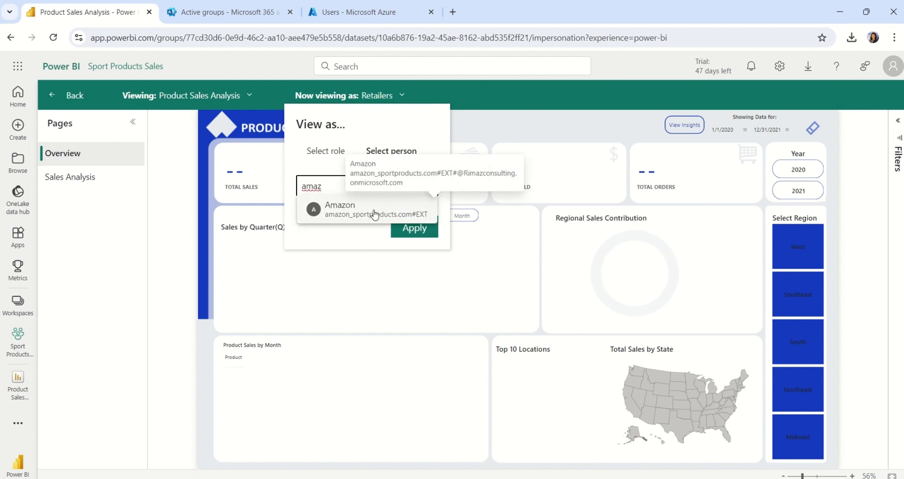
{"action": "left_click", "coordinate": [379, 212]}
{"action": "left_click", "coordinate": [412, 229]}
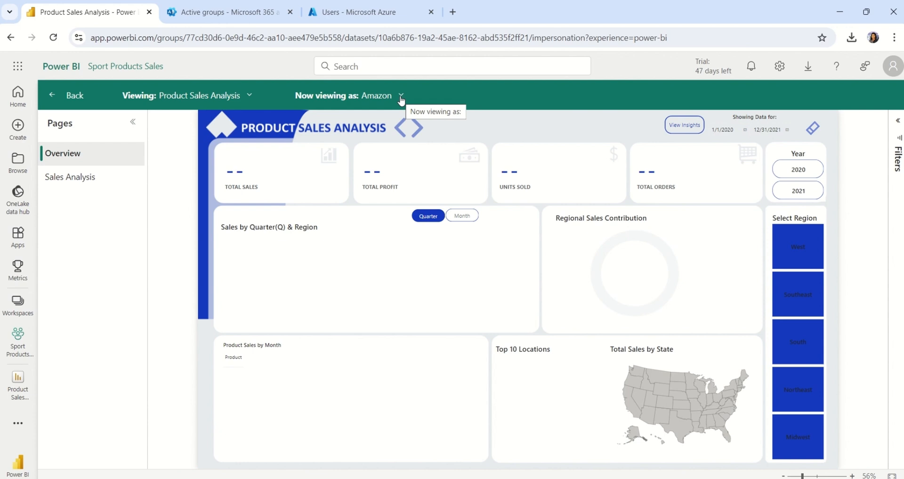
Step: Go to the Guest users page under Users in the admin center
{"action": "left_click", "coordinate": [223, 15]}
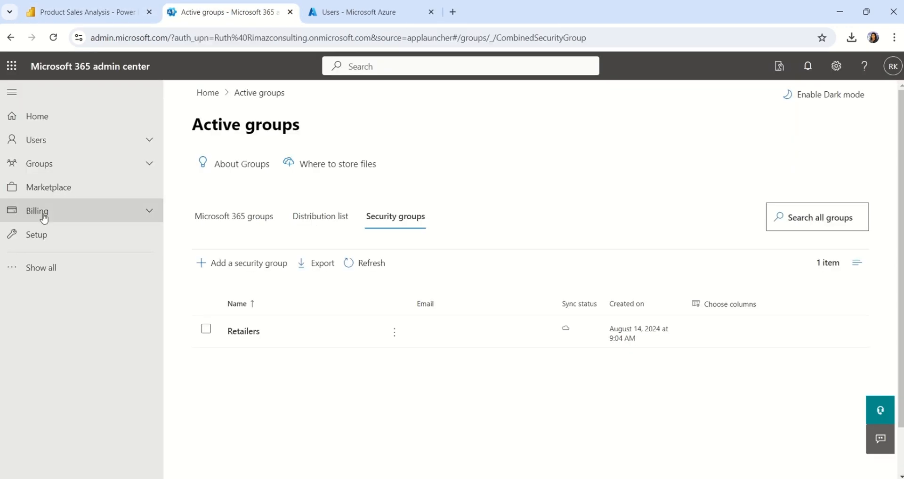
{"action": "left_click", "coordinate": [68, 141]}
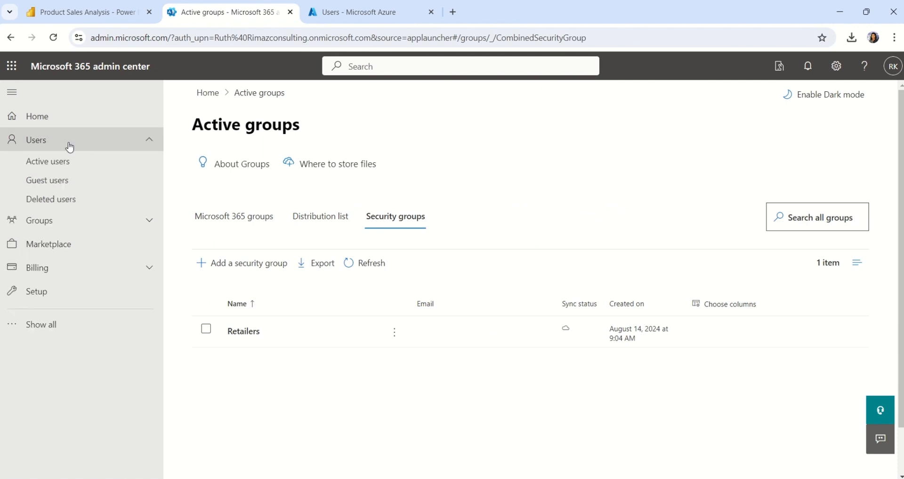
{"action": "left_click", "coordinate": [69, 185]}
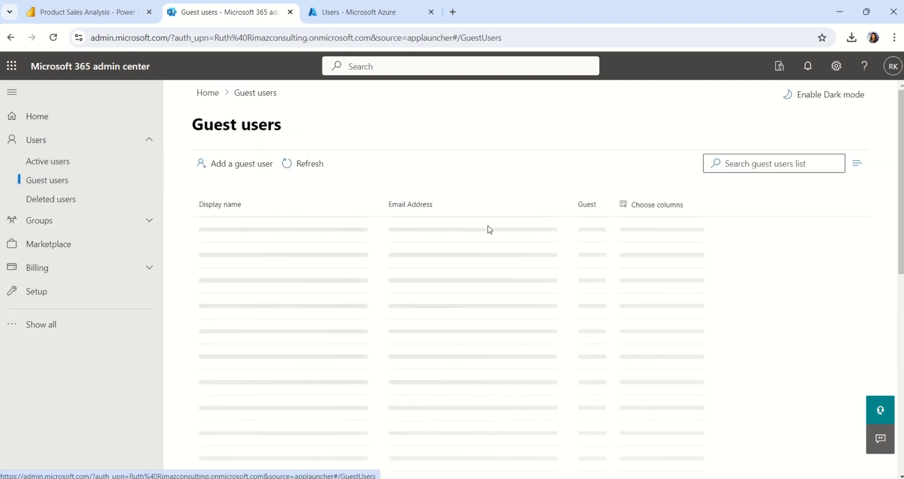
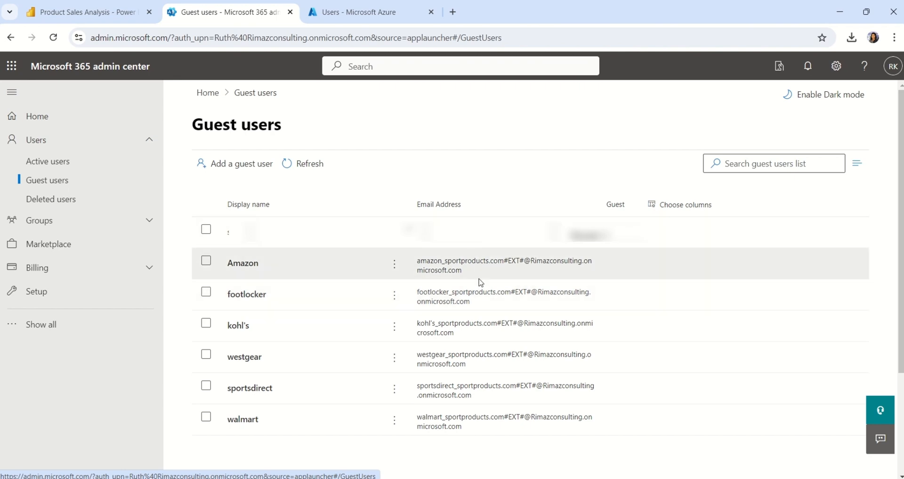
Step: Switch to the browser tab showing the Product Sales Analysis report viewed as Amazon
{"action": "left_click", "coordinate": [69, 18]}
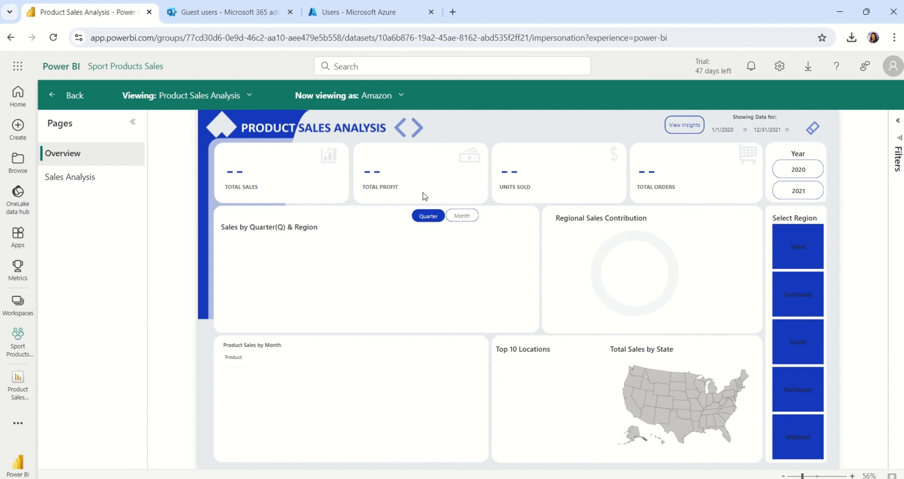
Step: Bring the Product Sales Analysis window in Power BI Desktop to the front
{"action": "mouse_move", "coordinate": [544, 478]}
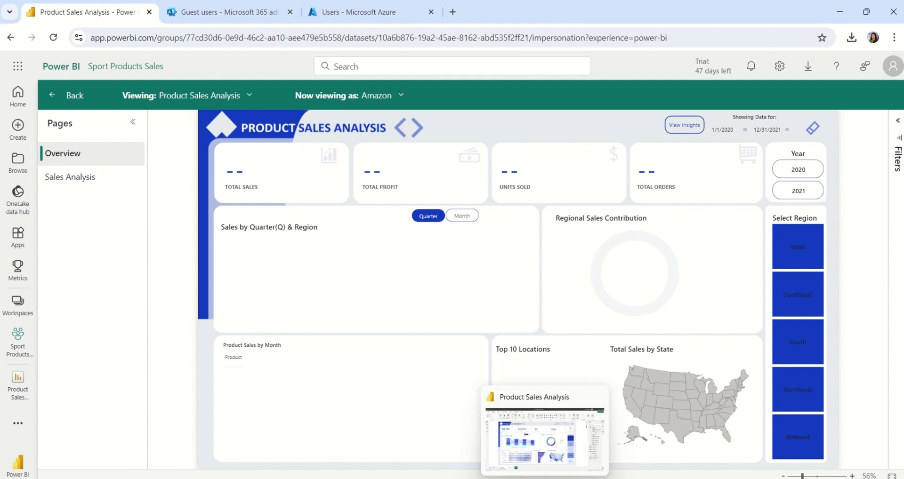
{"action": "left_click", "coordinate": [540, 455]}
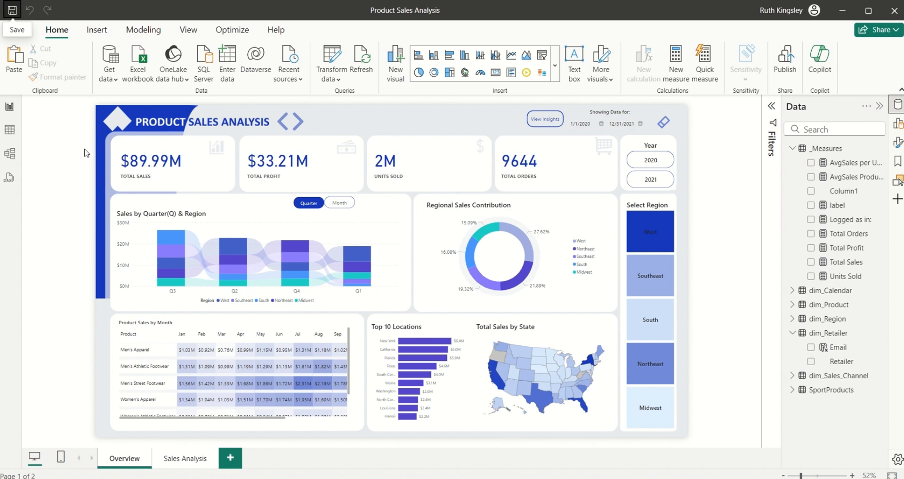
Step: Add a new calculated column to the dim_Retailer table in Table view
{"action": "left_click", "coordinate": [11, 131]}
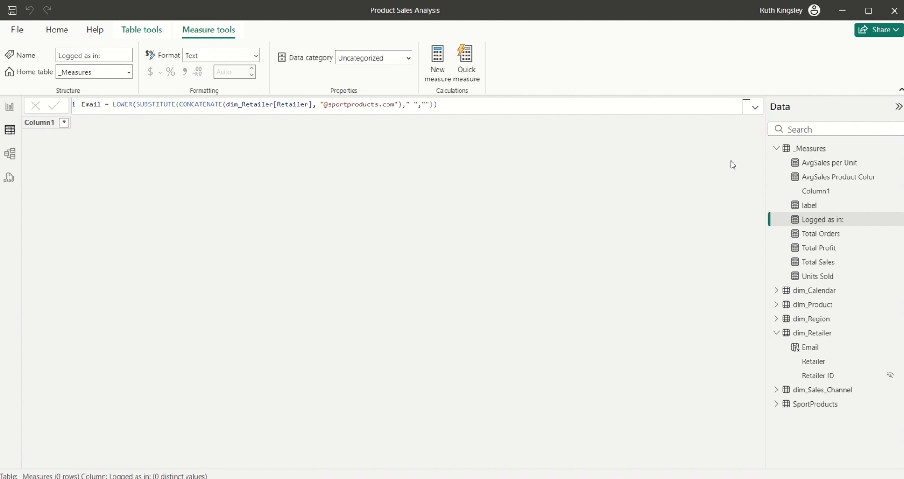
{"action": "left_click", "coordinate": [811, 334]}
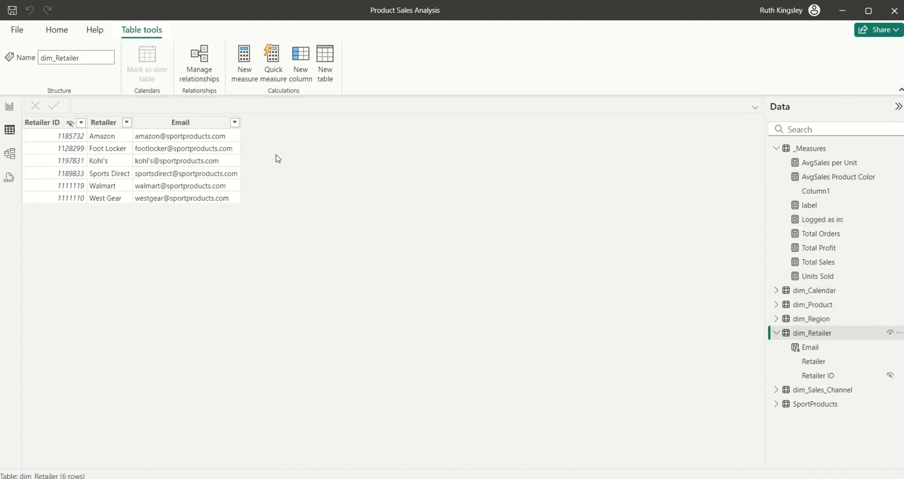
{"action": "left_click", "coordinate": [298, 72]}
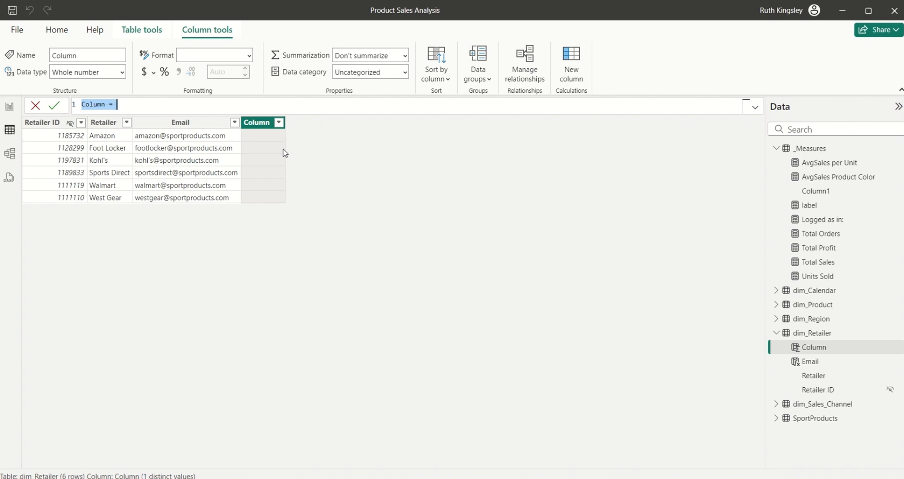
Step: Begin the formula UPN = CONCATENATE(SUBSTITUTE(LOWER(dim_Retailer[Retailer])," ",""), with autocomplete
{"action": "type", "text": "UPN = conca"}
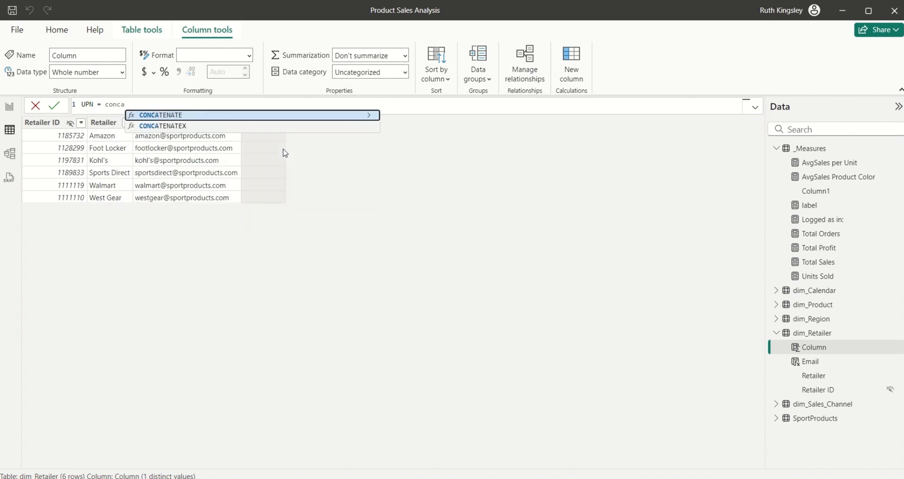
{"action": "key", "text": "Tab"}
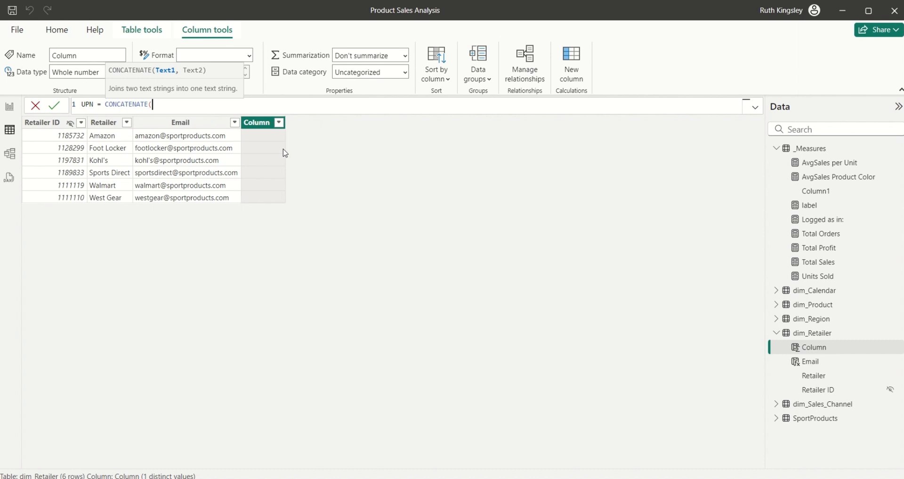
{"action": "type", "text": "sub"}
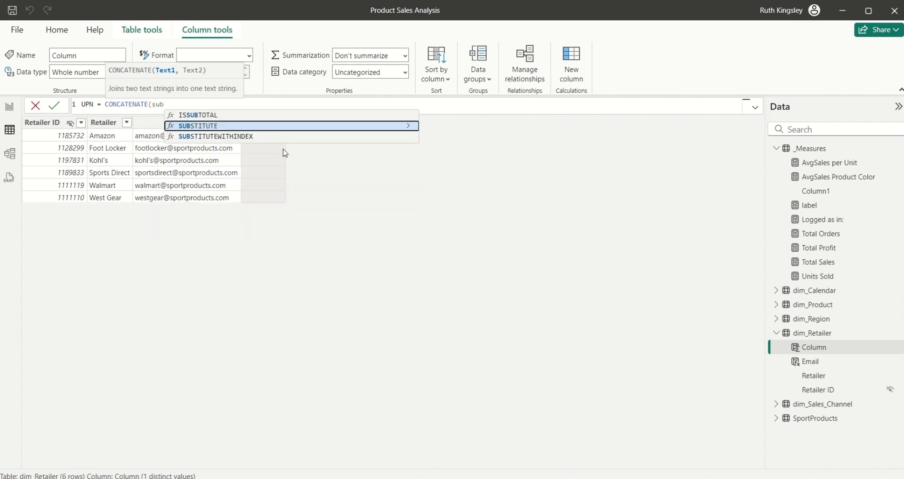
{"action": "key", "text": "Tab"}
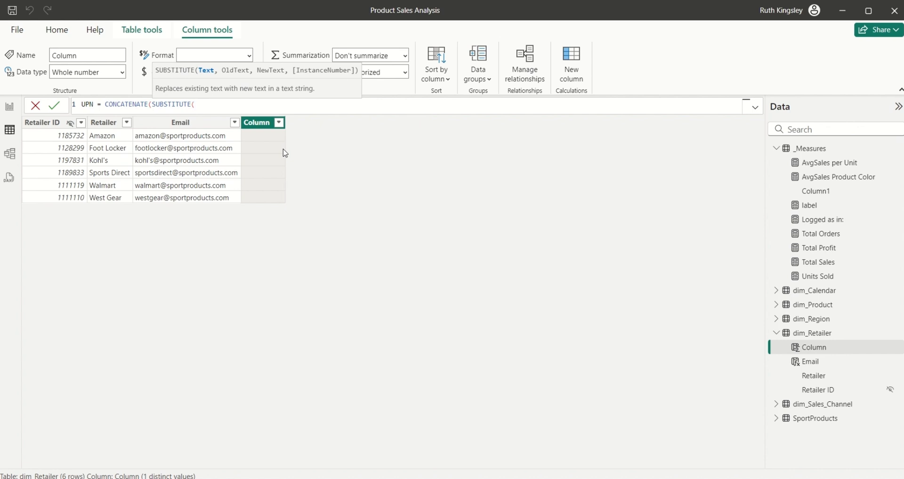
{"action": "type", "text": "low"}
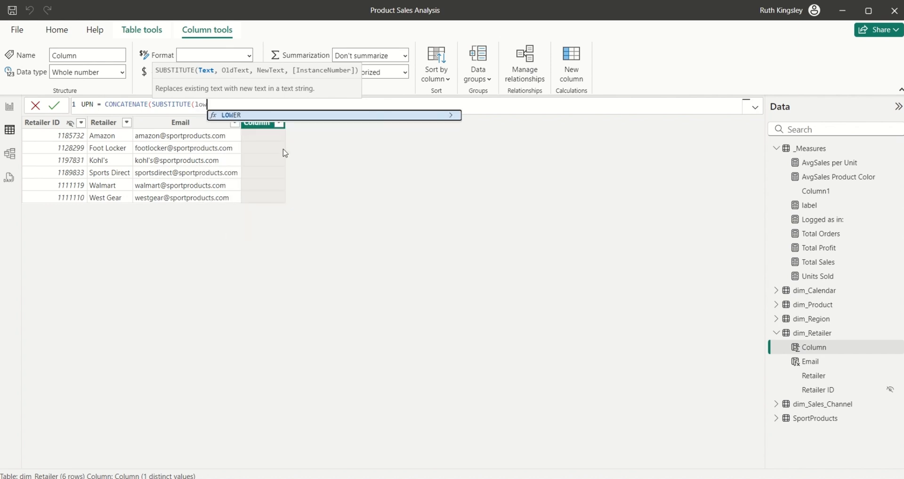
{"action": "key", "text": "Tab"}
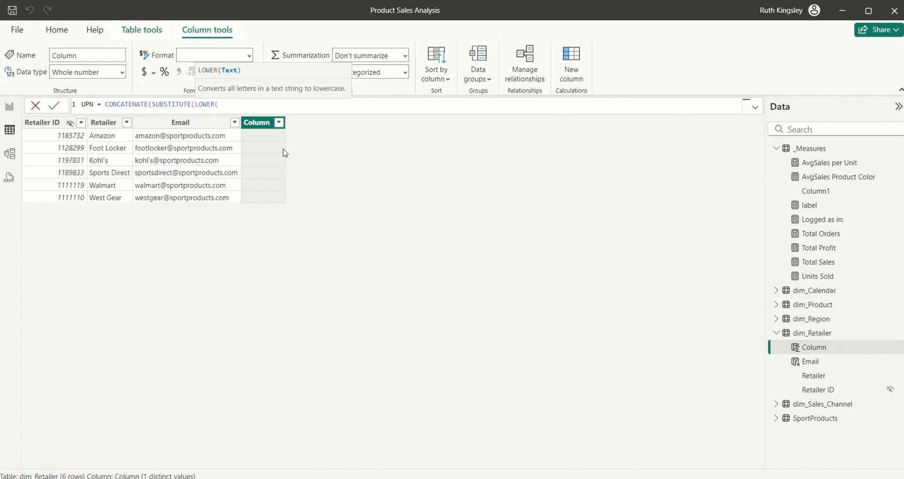
{"action": "type", "text": "reta"}
{"action": "left_click", "coordinate": [284, 148]}
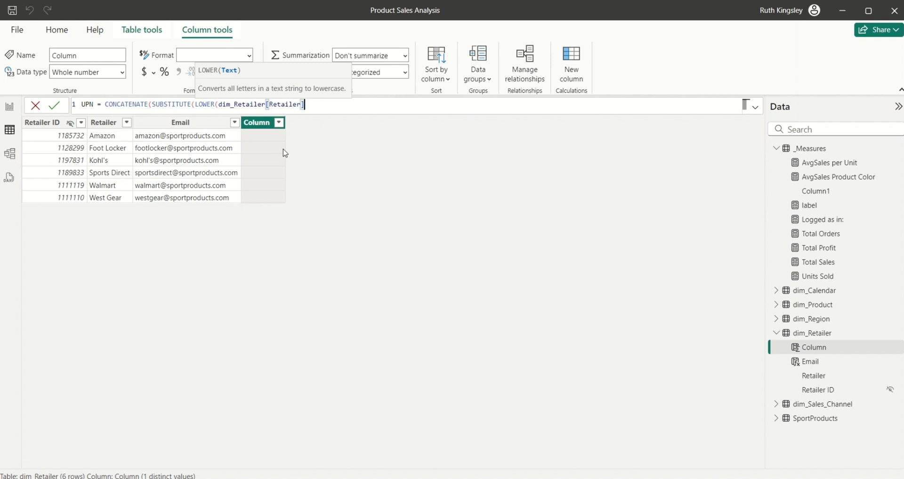
{"action": "type", "text": "),"}
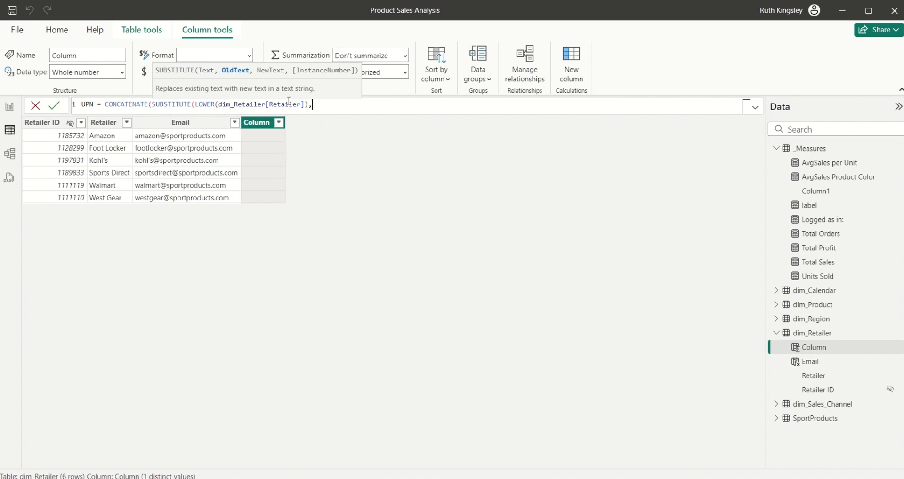
{"action": "type", "text": "\" \",\"\")"}
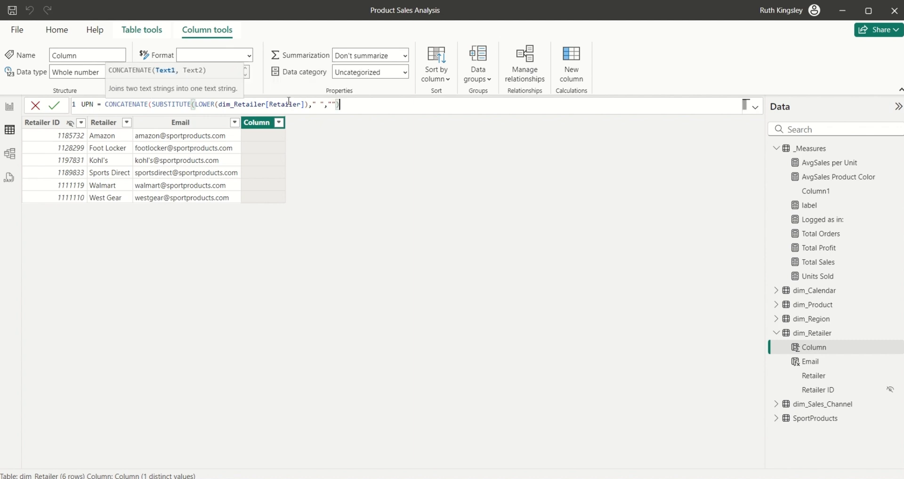
{"action": "type", "text": ", \""}
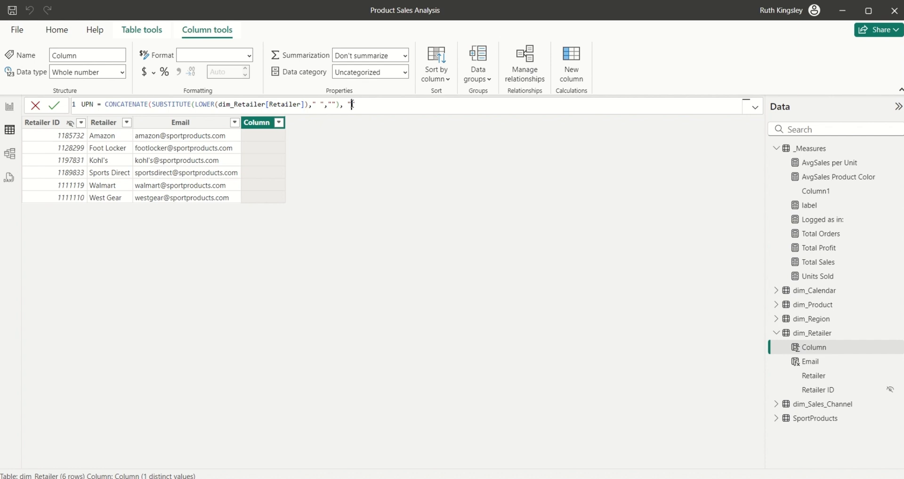
Step: Append the guest-domain suffix string to finish the UPN formula, commit it, and return to Report view
{"action": "type", "text": "\"sport"}
{"action": "type", "text": "products.com#EXT#@Rimazconsulting.onmicrosoft.com"}
{"action": "type", "text": "\")"}
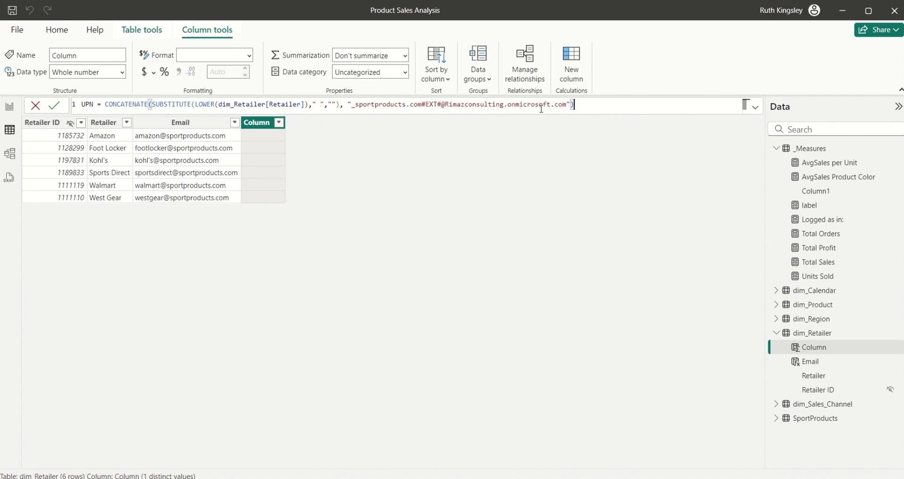
{"action": "key", "text": "Return"}
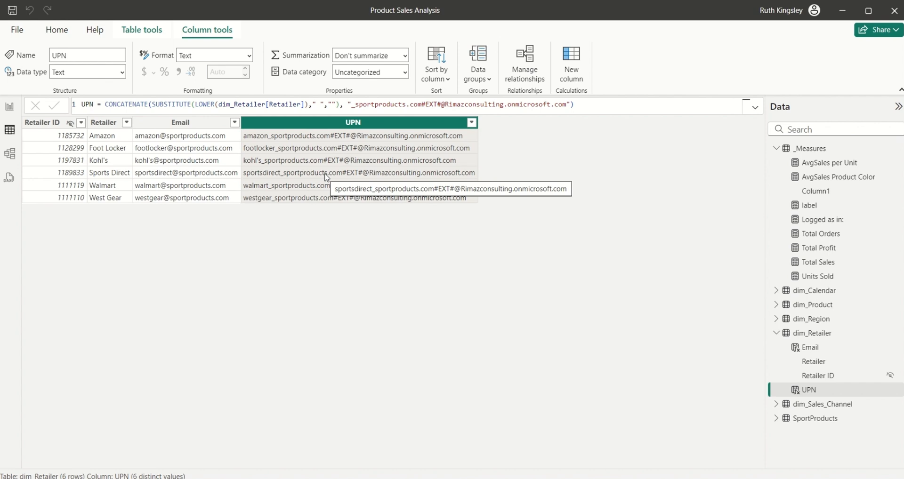
{"action": "left_click", "coordinate": [9, 114]}
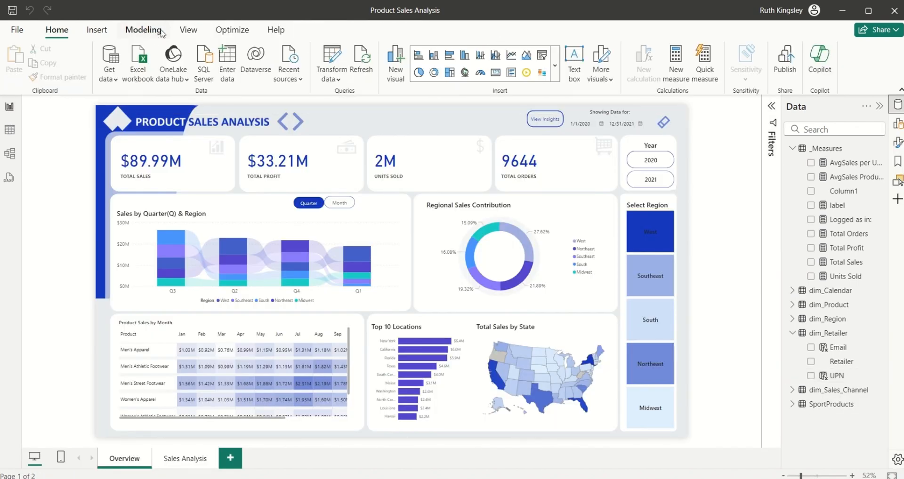
Step: Extend the Retailers role's dim_Retailer filter to also match [UPN] = USERPRINCIPALNAME()
{"action": "left_click", "coordinate": [146, 30]}
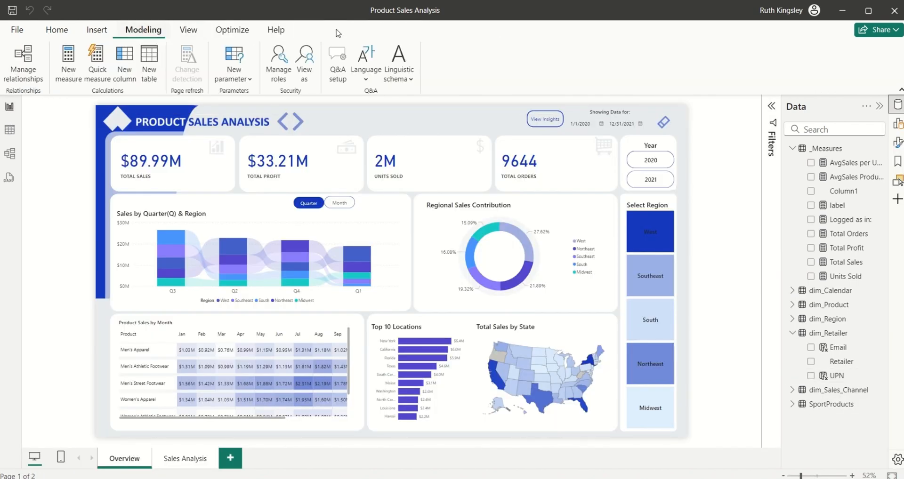
{"action": "left_click", "coordinate": [286, 75]}
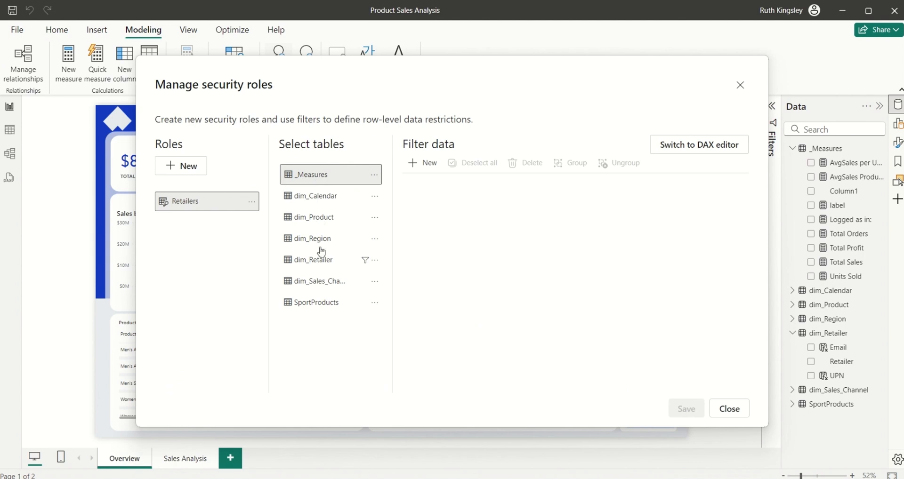
{"action": "left_click", "coordinate": [319, 261]}
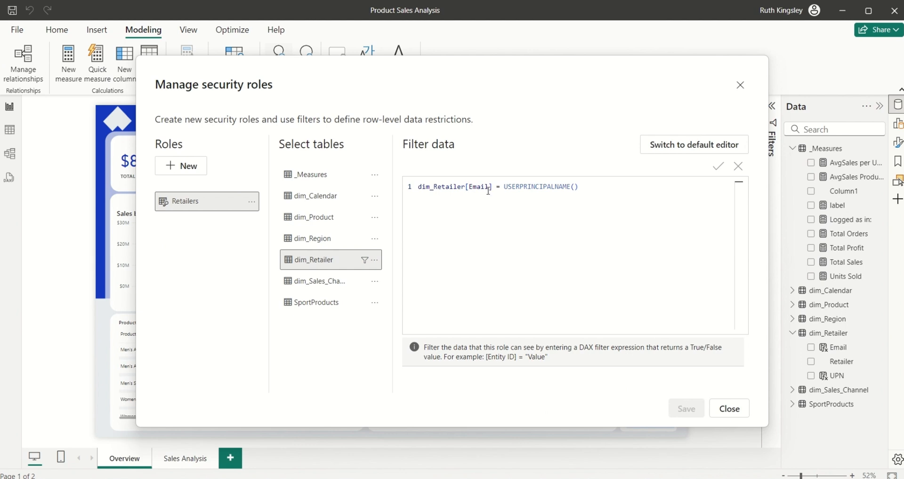
{"action": "left_click", "coordinate": [586, 187]}
{"action": "type", "text": ")"}
{"action": "key", "text": "BackSpace"}
{"action": "type", "text": "["}
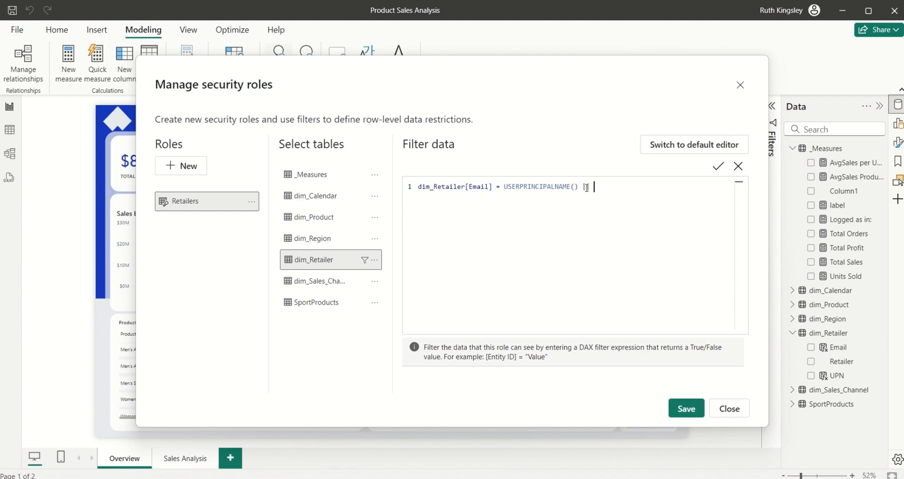
{"action": "type", "text": " upn"}
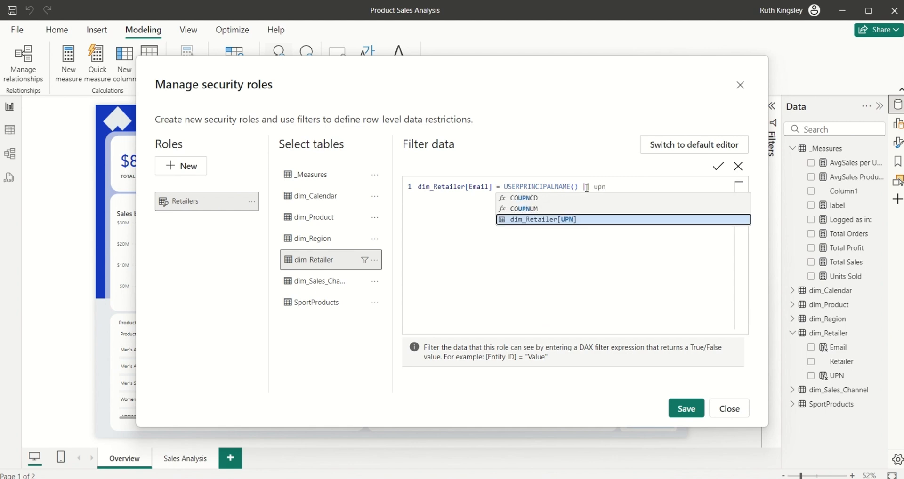
{"action": "key", "text": "Tab"}
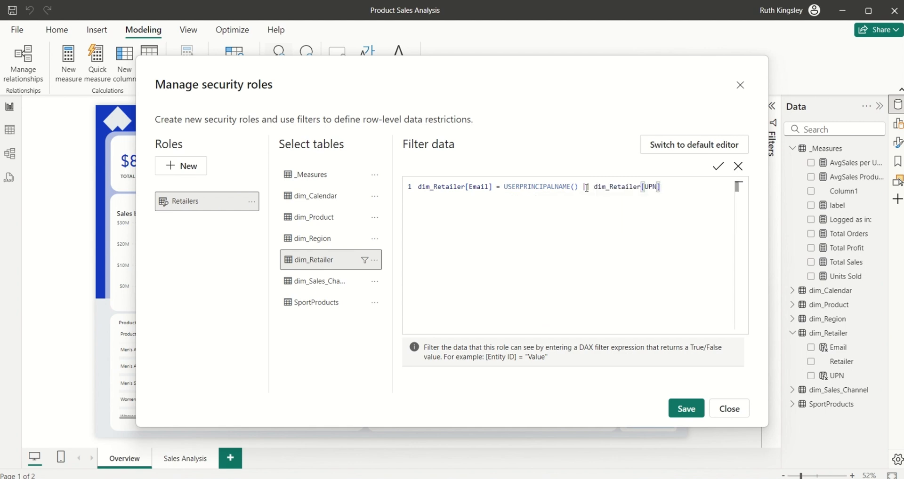
{"action": "type", "text": "= us"}
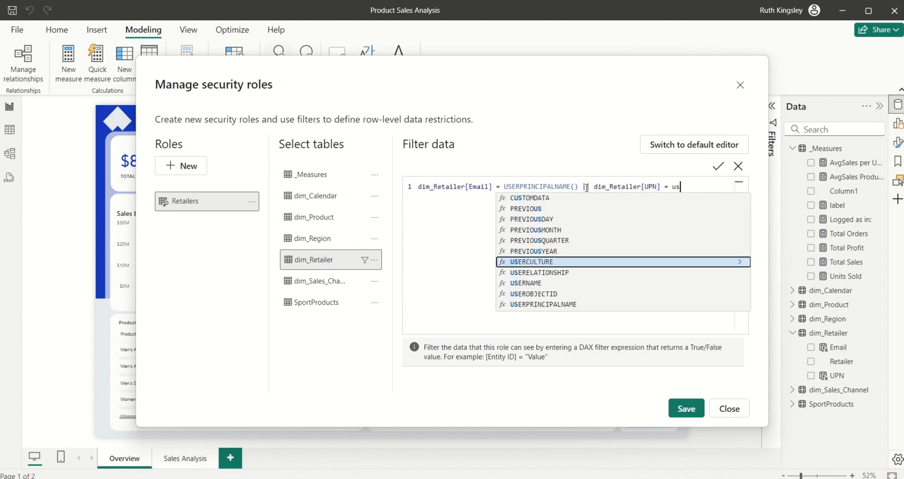
{"action": "type", "text": "er"}
{"action": "key", "text": "Down"}
{"action": "key", "text": "Down"}
{"action": "key", "text": "Down"}
{"action": "key", "text": "Down"}
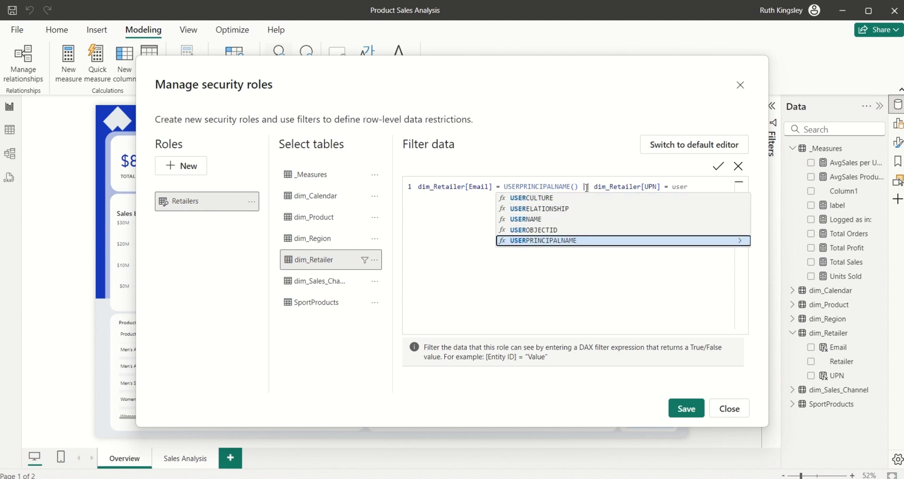
{"action": "key", "text": "Tab"}
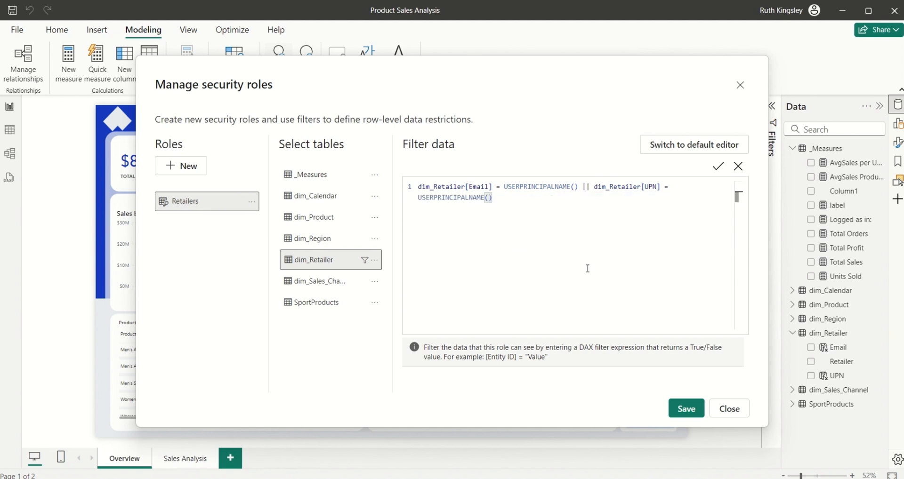
Step: Save the Retailers role, close the security roles editor, and save the report file
{"action": "left_click", "coordinate": [684, 412]}
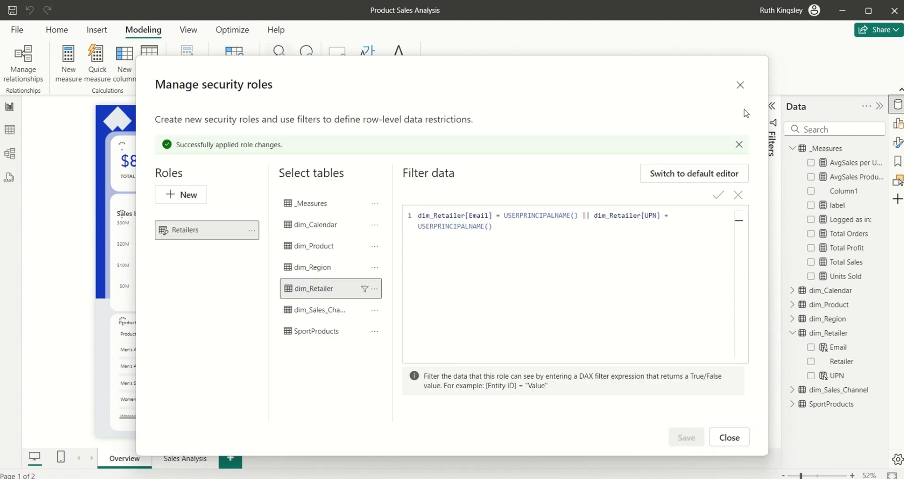
{"action": "left_click", "coordinate": [739, 85]}
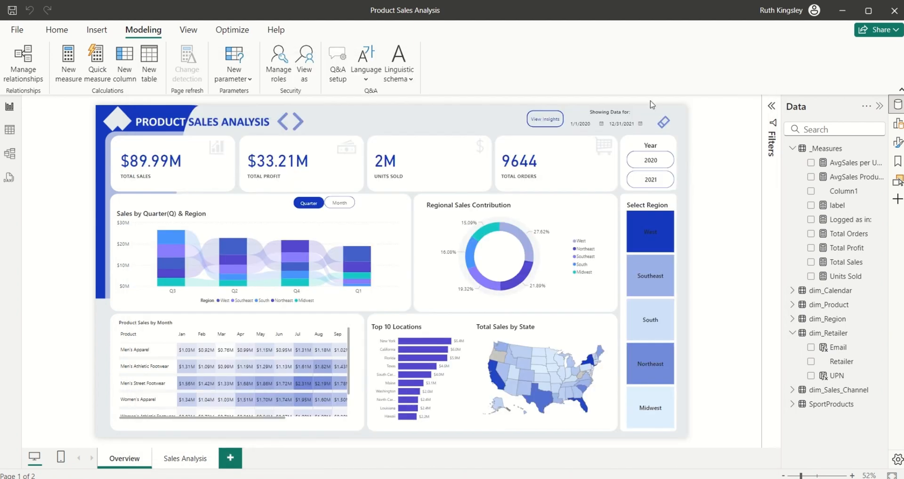
{"action": "left_click", "coordinate": [11, 14]}
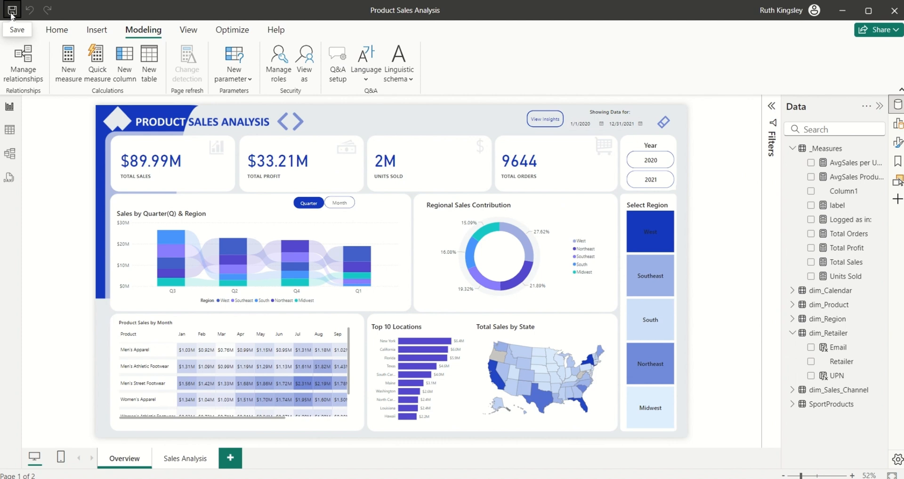
{"action": "left_click", "coordinate": [56, 31]}
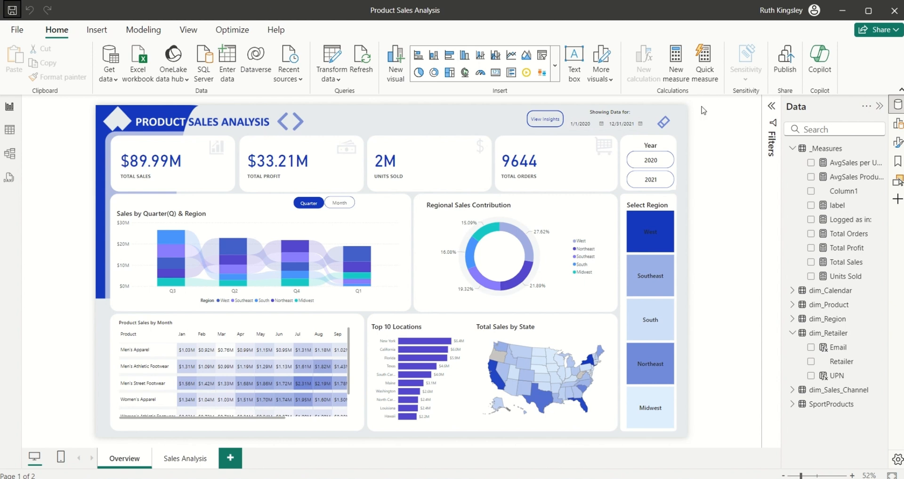
Step: Publish to the Sport Products Sales workspace, replacing the semantic model, then reload the workspace page
{"action": "left_click", "coordinate": [789, 69]}
{"action": "left_click", "coordinate": [342, 297]}
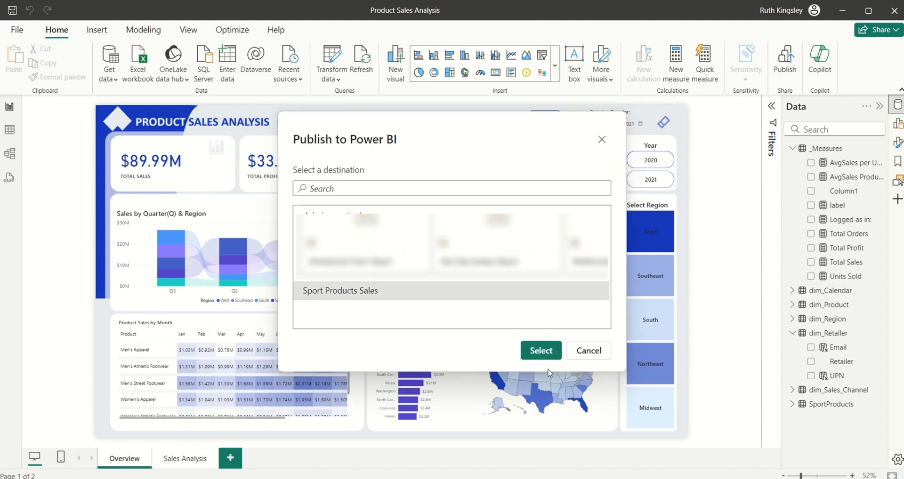
{"action": "left_click", "coordinate": [541, 351]}
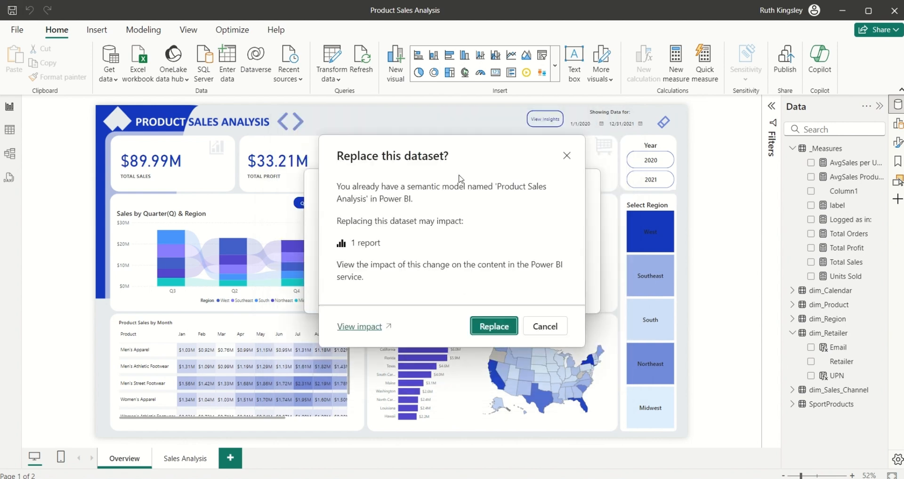
{"action": "left_click", "coordinate": [486, 328]}
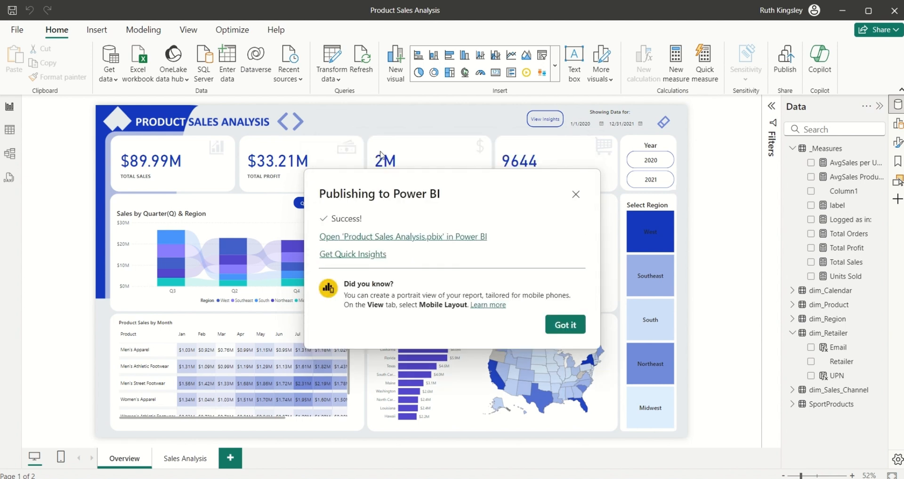
{"action": "left_click", "coordinate": [583, 196]}
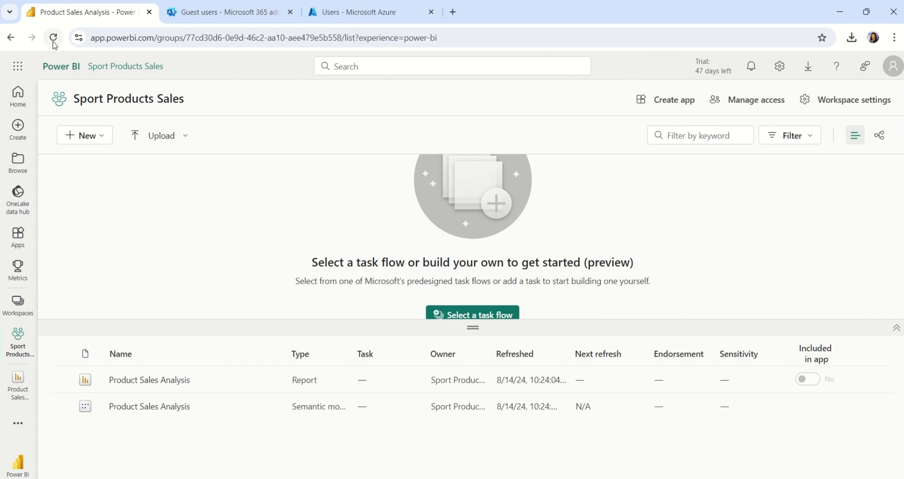
{"action": "left_click", "coordinate": [54, 43]}
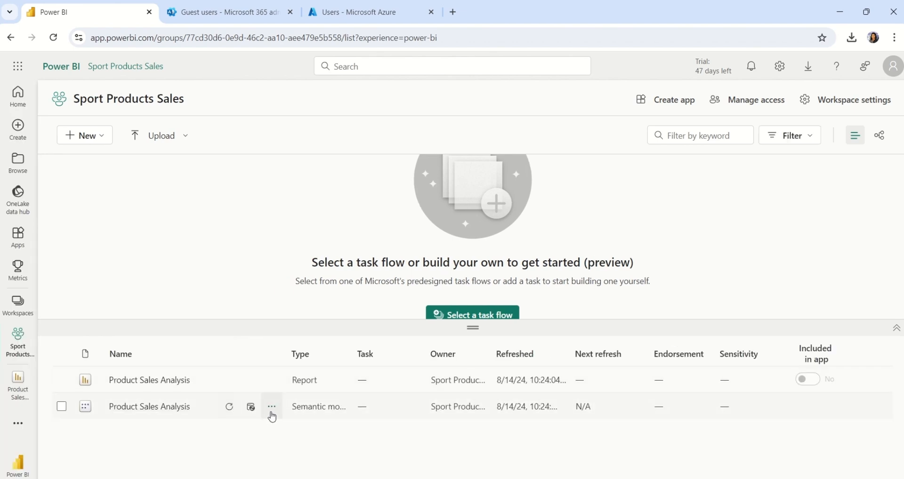
Step: Test the semantic model's Retailers role as the Amazon guest user, showing $7.77M sales and 949 orders
{"action": "left_click", "coordinate": [271, 408]}
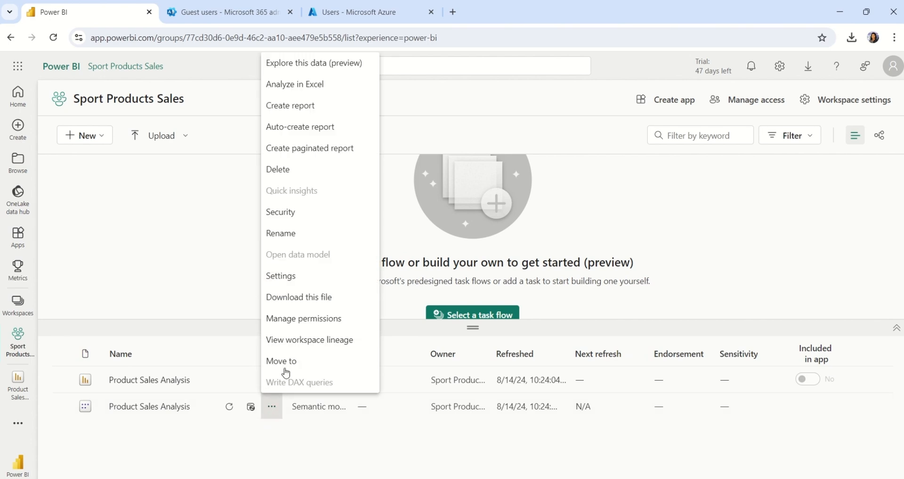
{"action": "left_click", "coordinate": [289, 214]}
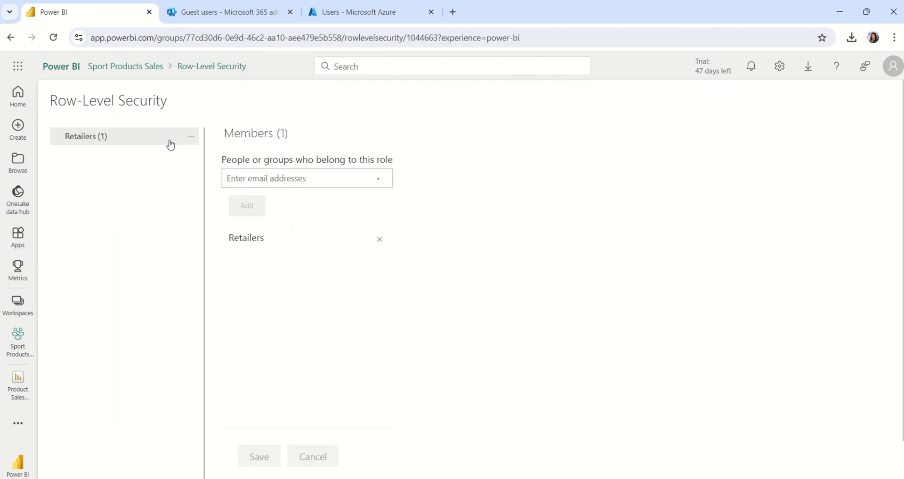
{"action": "left_click", "coordinate": [191, 141]}
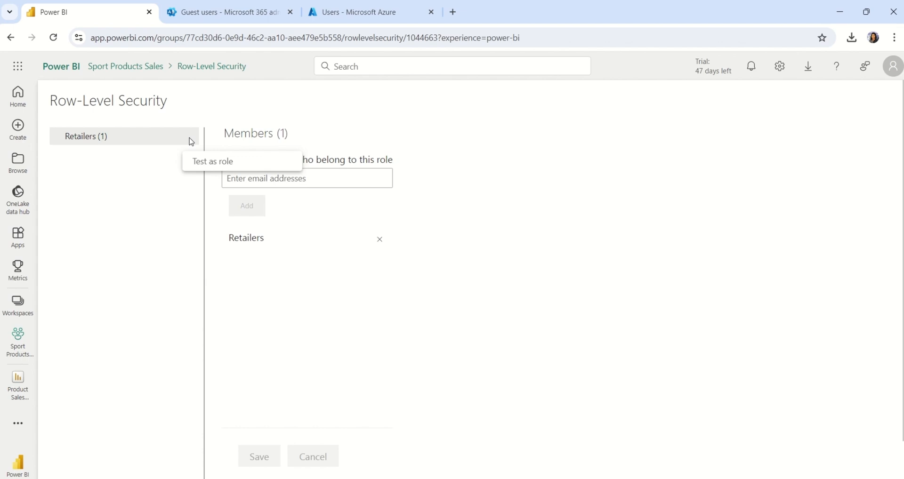
{"action": "left_click", "coordinate": [197, 162]}
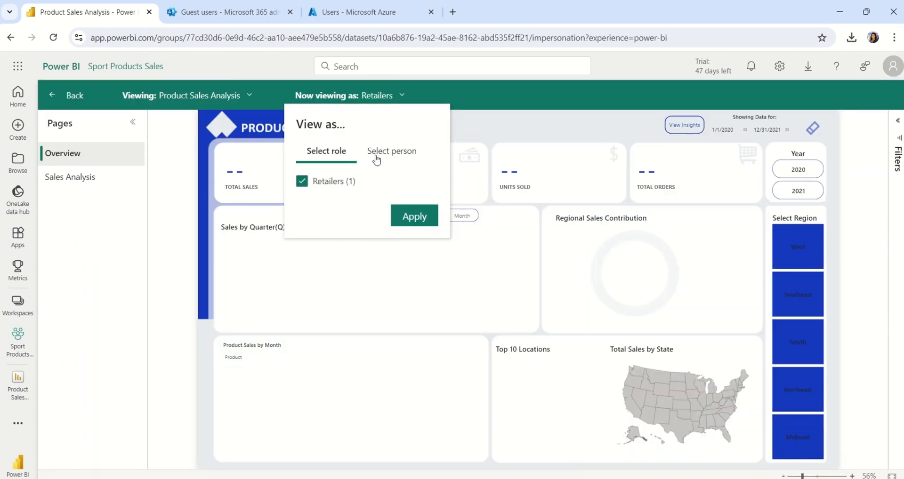
{"action": "left_click", "coordinate": [377, 151]}
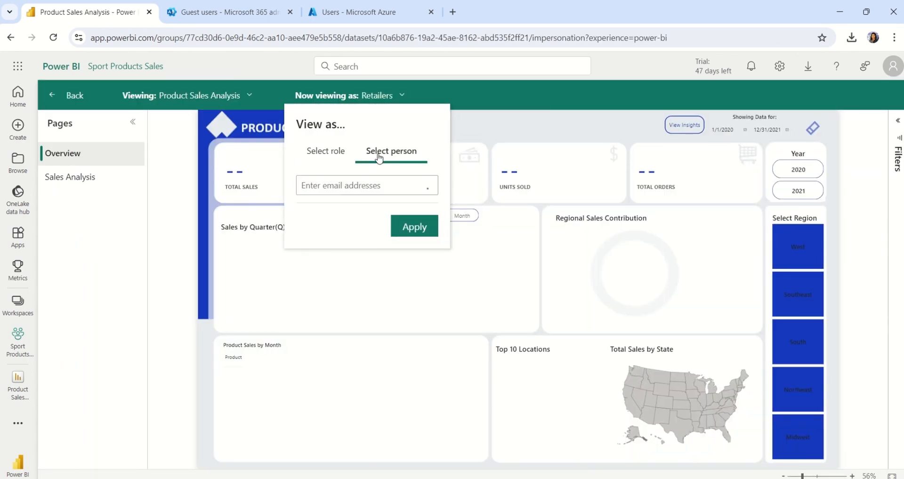
{"action": "left_click", "coordinate": [350, 185]}
{"action": "type", "text": "amaz"}
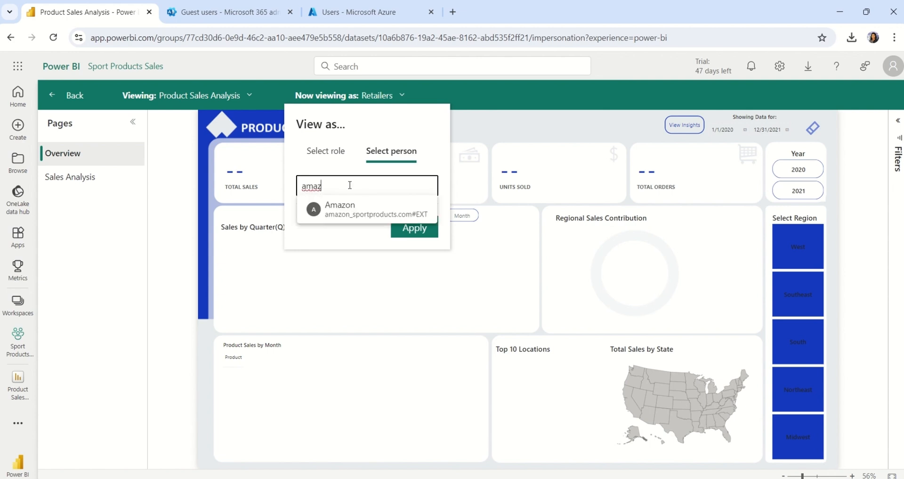
{"action": "left_click", "coordinate": [348, 209]}
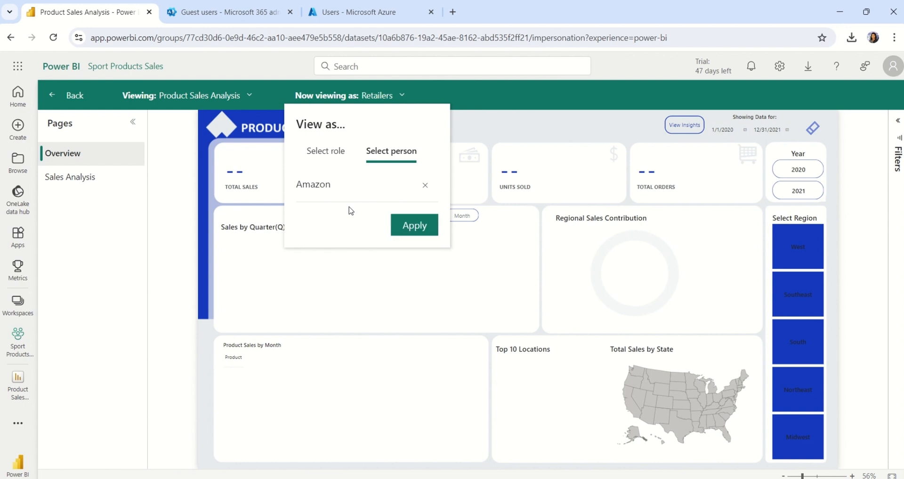
{"action": "left_click", "coordinate": [420, 230]}
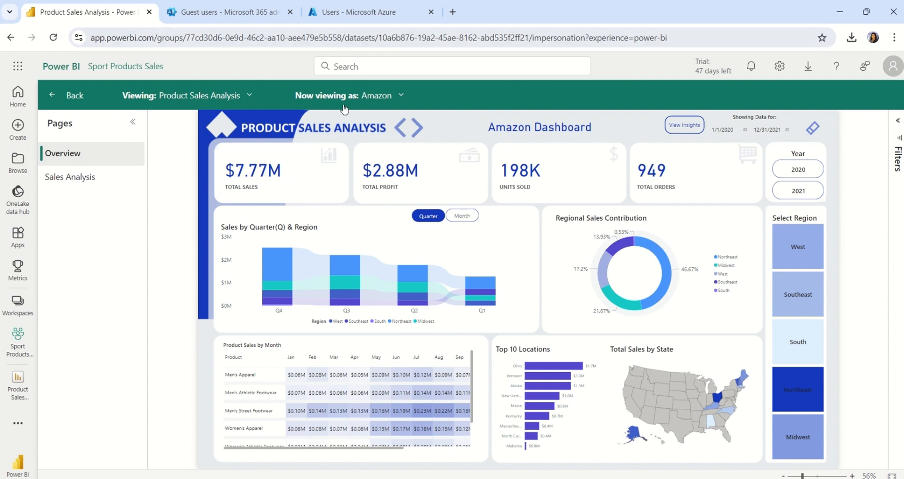
Step: Switch the view-as person from Amazon to the West Gear guest user and open the Sales Analysis page
{"action": "left_click", "coordinate": [392, 97]}
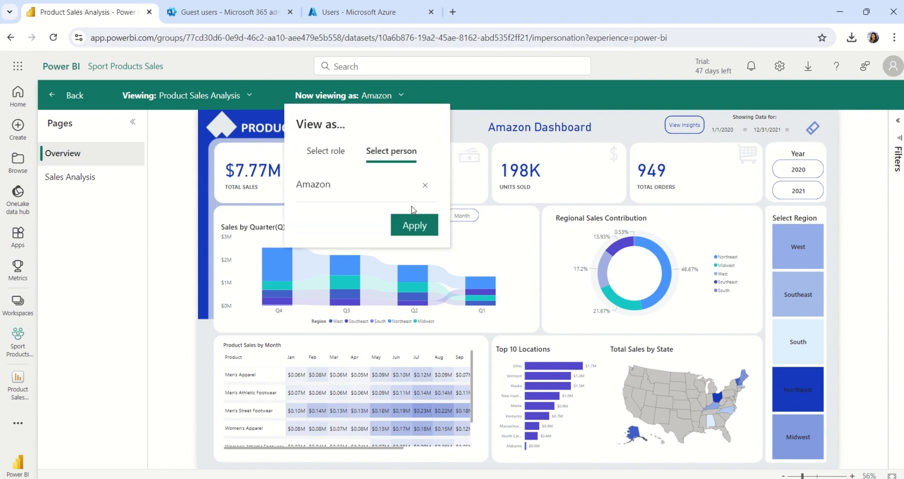
{"action": "left_click", "coordinate": [424, 186]}
{"action": "type", "text": "westgea"}
{"action": "left_click", "coordinate": [359, 214]}
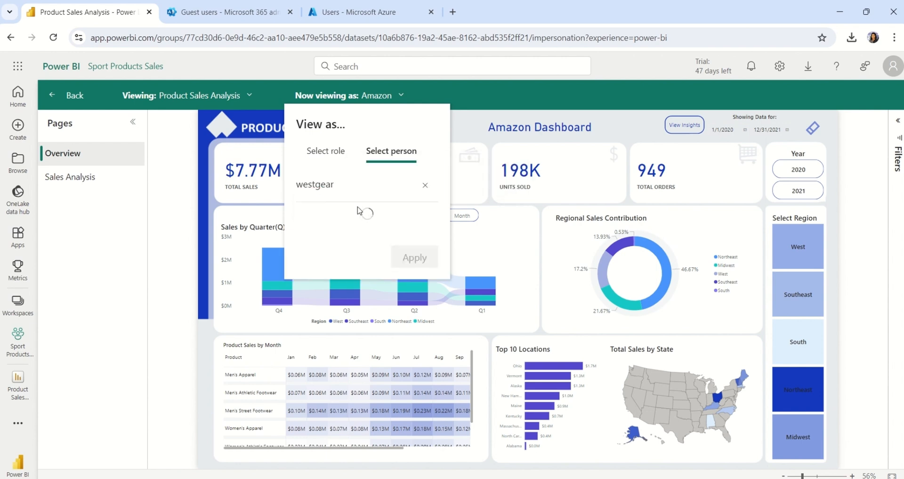
{"action": "left_click", "coordinate": [410, 230]}
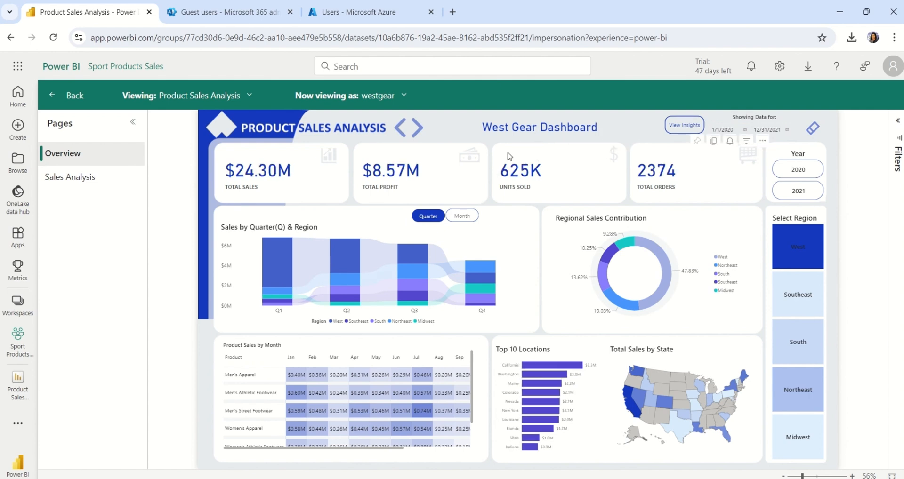
{"action": "left_click", "coordinate": [420, 132]}
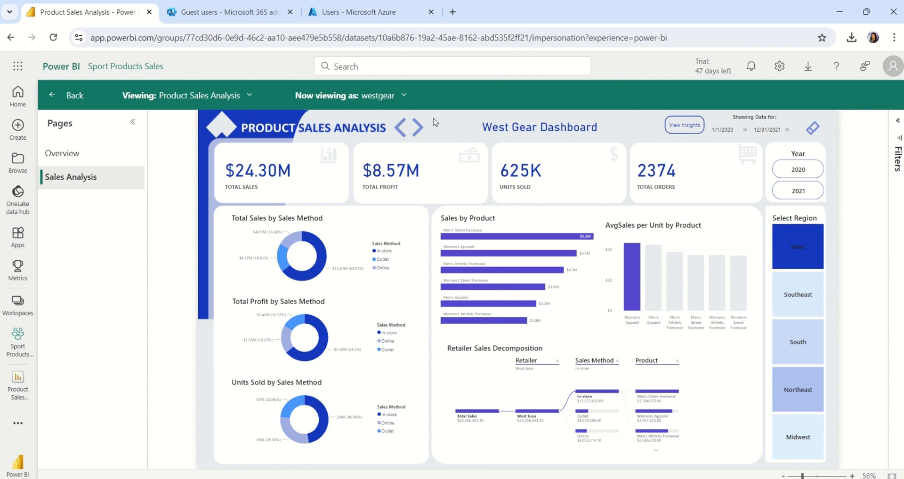
Step: Replace West Gear with the owner's own account as the viewed-as person and dismiss the write-permission warning
{"action": "left_click", "coordinate": [401, 95]}
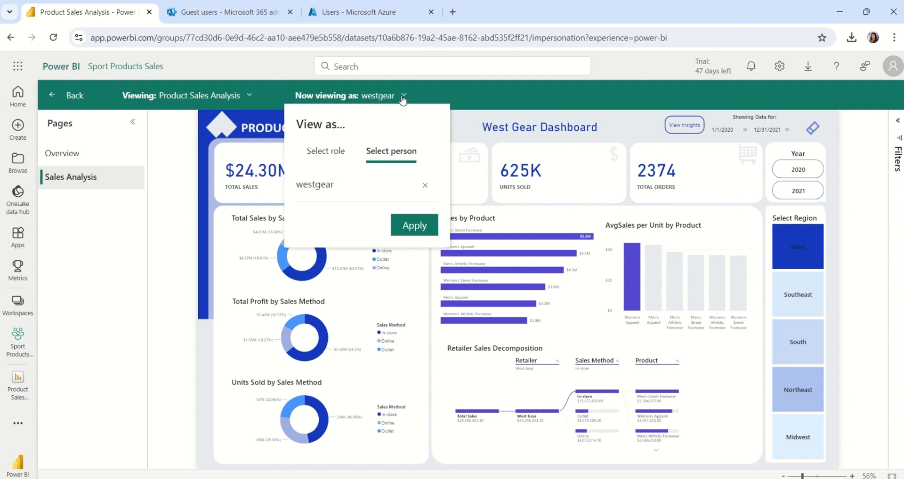
{"action": "left_click", "coordinate": [425, 185]}
{"action": "type", "text": "ri"}
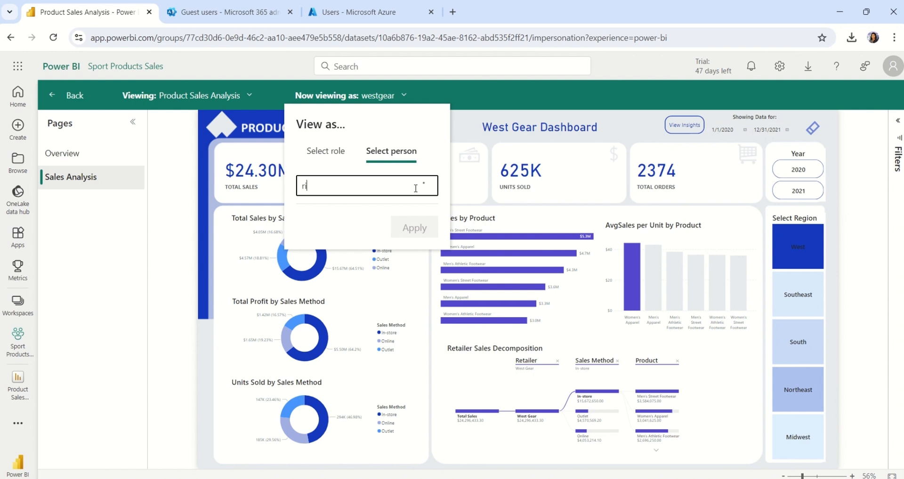
{"action": "key", "text": "BackSpace"}
{"action": "type", "text": "ut"}
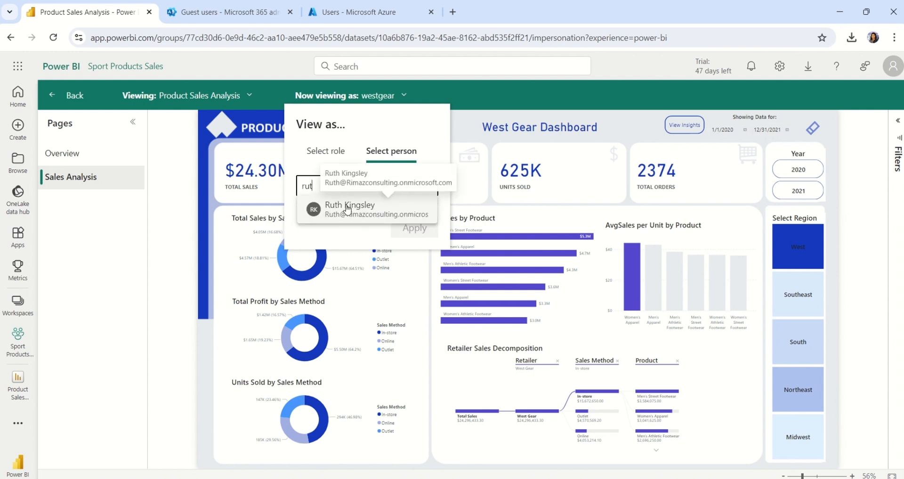
{"action": "left_click", "coordinate": [348, 207]}
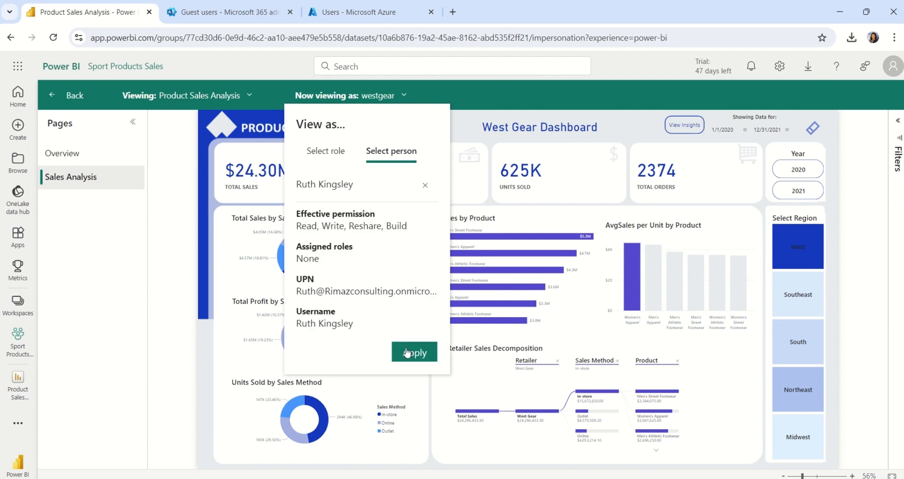
{"action": "left_click", "coordinate": [407, 354]}
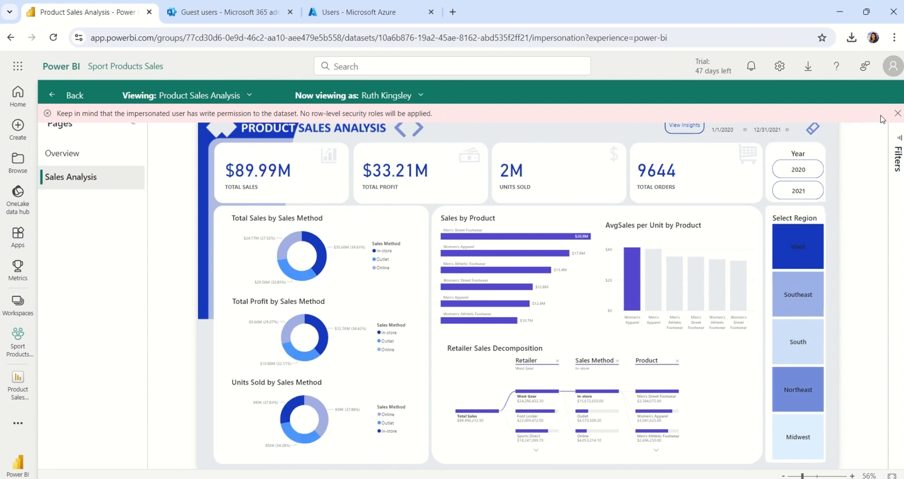
{"action": "left_click", "coordinate": [897, 113]}
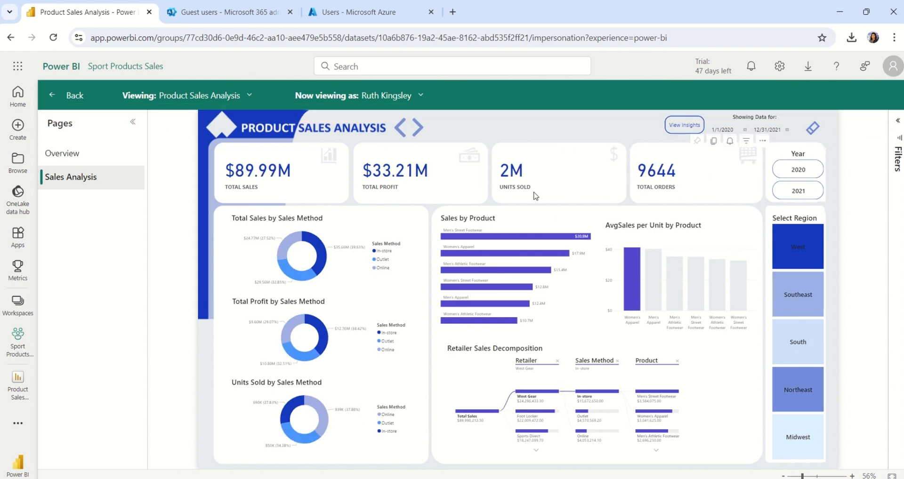